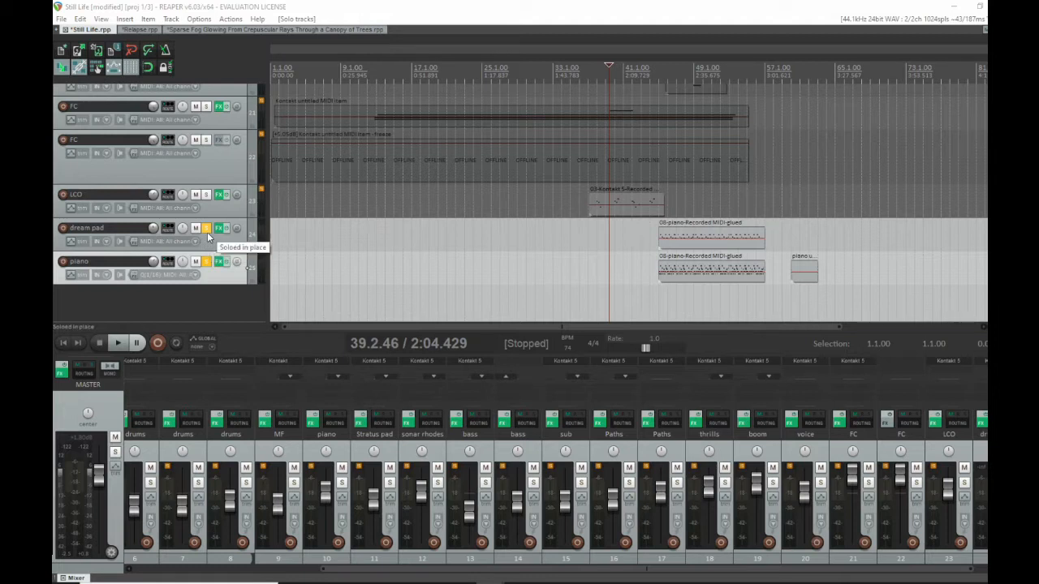
# Step: Unsolo the dream pad track so that only the piano track remains soloed
pyautogui.click(208, 232)
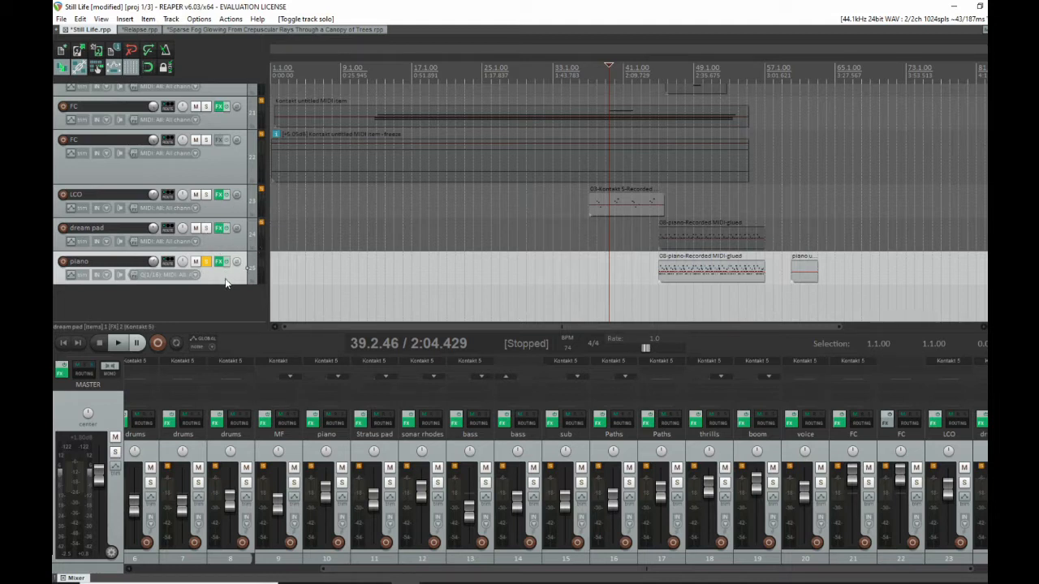
# Step: Duplicate the piano track and open the copy's long recorded MIDI item for note editing around bar 45
pyautogui.rightClick(225, 279)
pyautogui.click(251, 327)
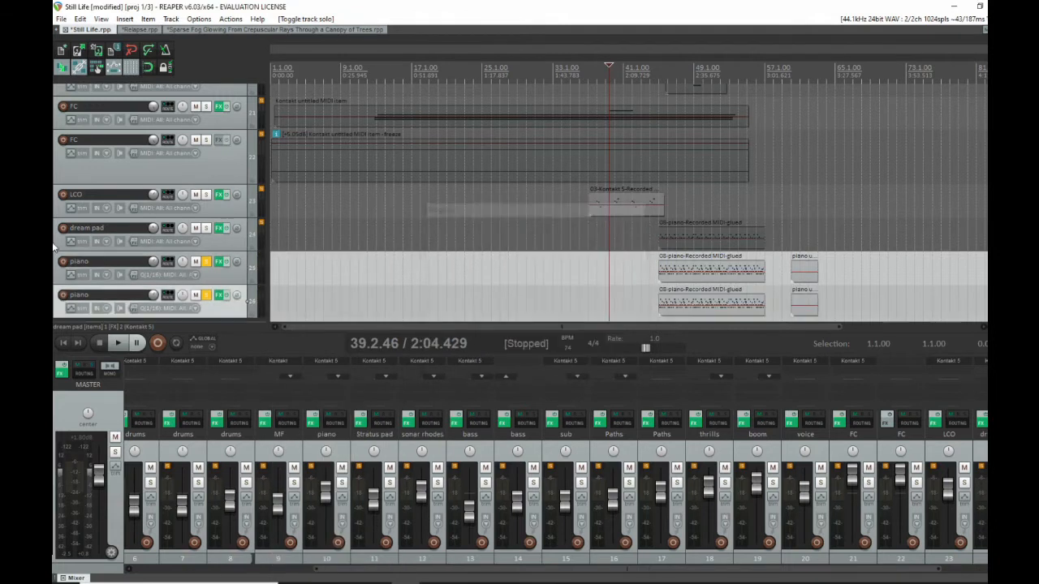
pyautogui.scroll(-1, 219, 271)
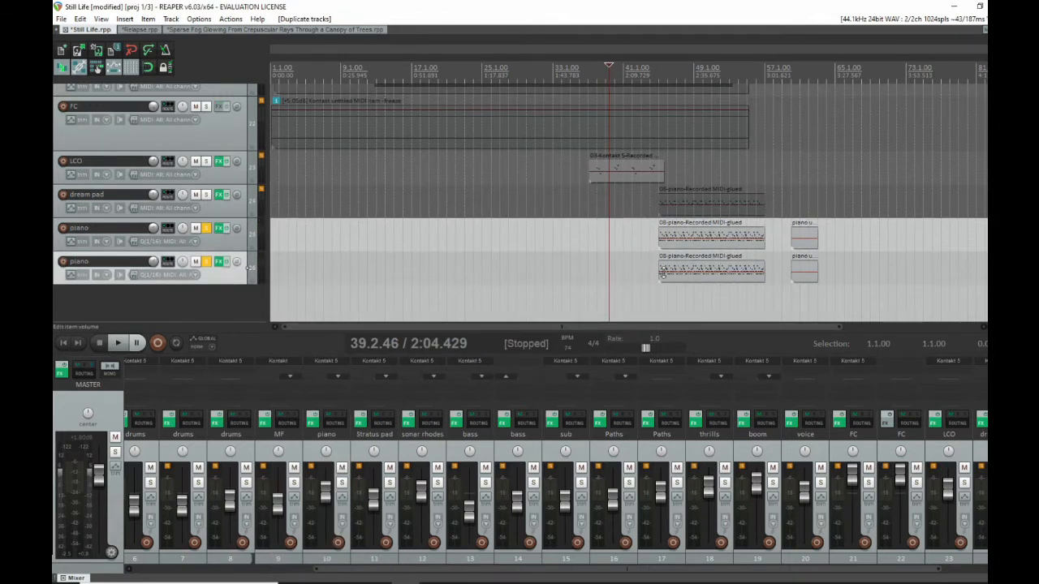
pyautogui.doubleClick(664, 272)
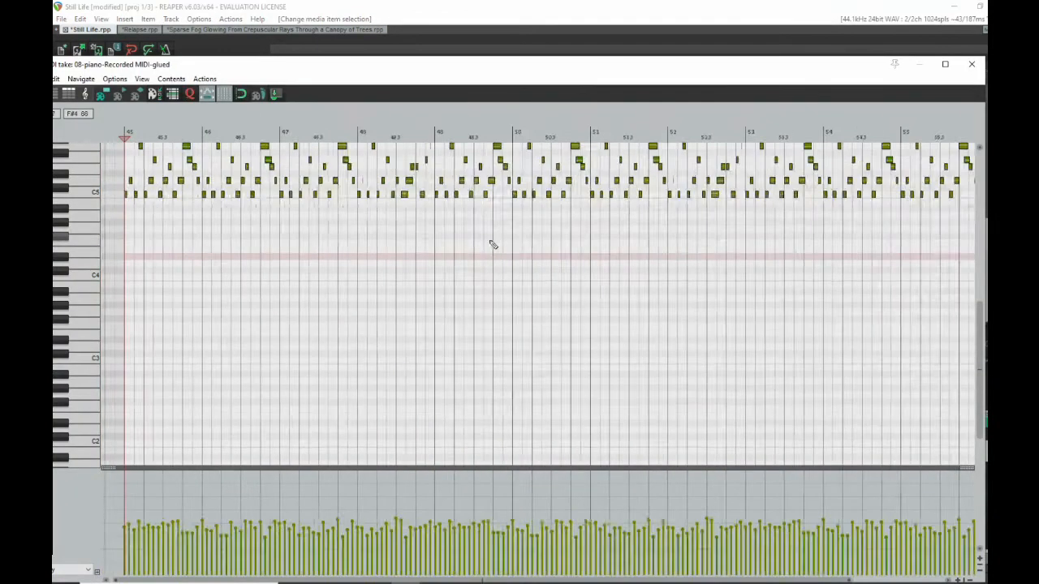
pyautogui.scroll(5, 494, 241)
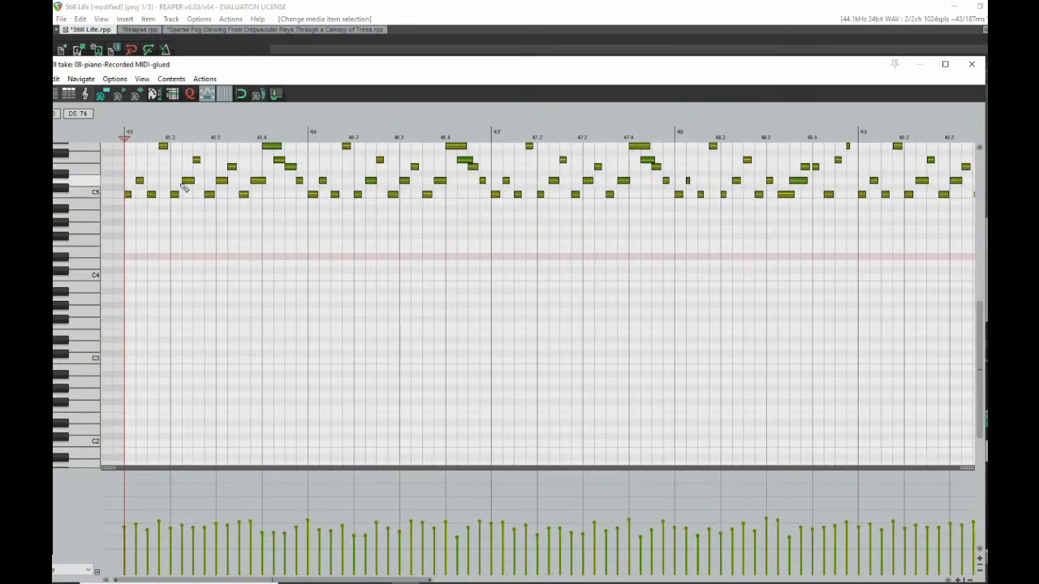
pyautogui.scroll(1, 118, 182)
# Step: Delete the two lowest rows of notes from bar 45 to about 46.2 in the duplicated piano item, keeping the upper notes
pyautogui.moveTo(124, 197); pyautogui.dragTo(468, 227)
pyautogui.moveTo(155, 152); pyautogui.dragTo(258, 192)
pyautogui.moveTo(251, 154); pyautogui.dragTo(329, 189)
pyautogui.moveTo(343, 149); pyautogui.dragTo(468, 184)
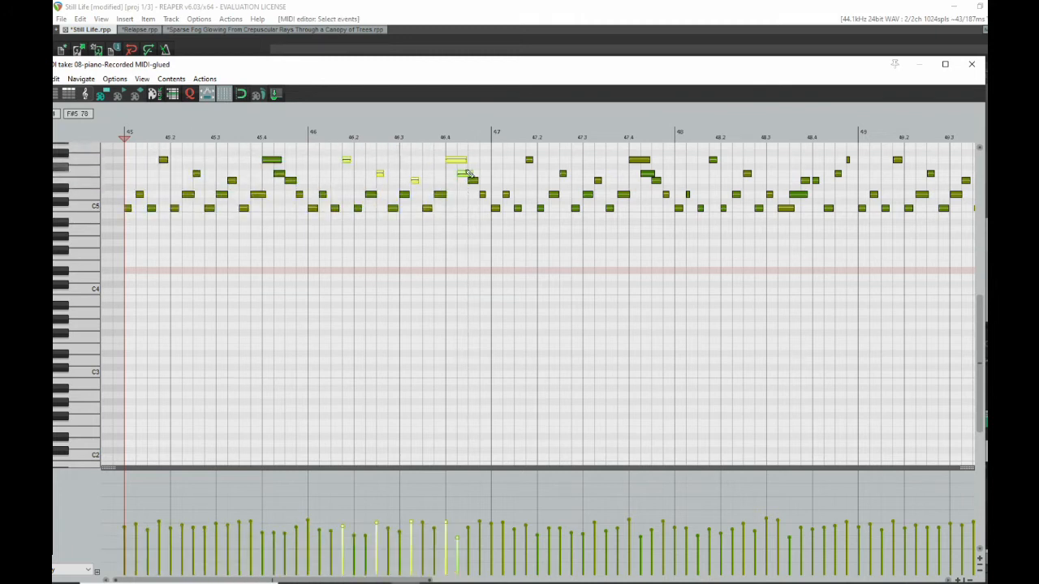
pyautogui.moveTo(124, 192); pyautogui.dragTo(377, 249)
pyautogui.press('Delete')
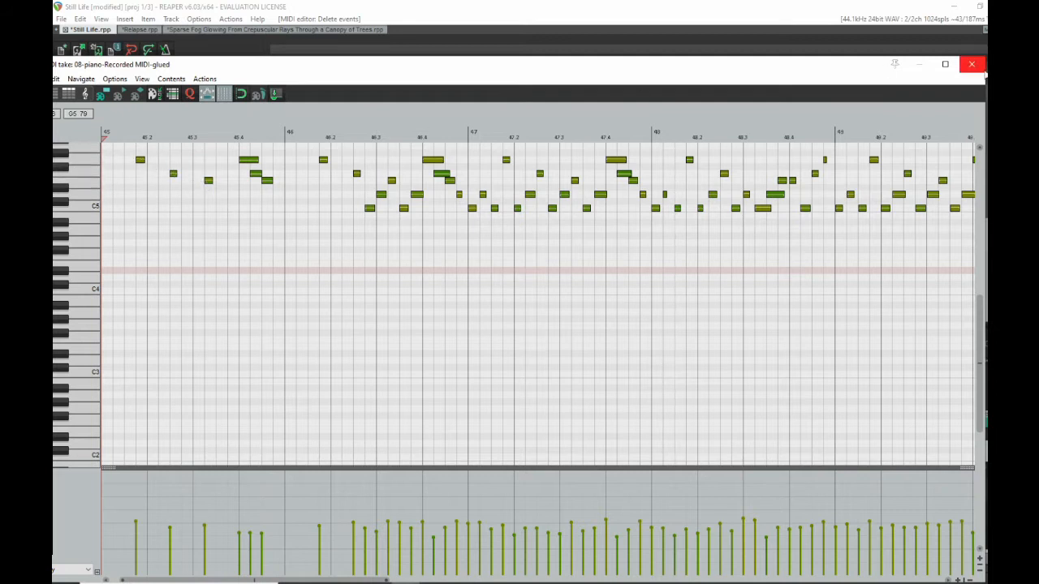
# Step: Close the MIDI editor and delete the duplicated piano track from the project
pyautogui.click(971, 63)
pyautogui.press('Delete')
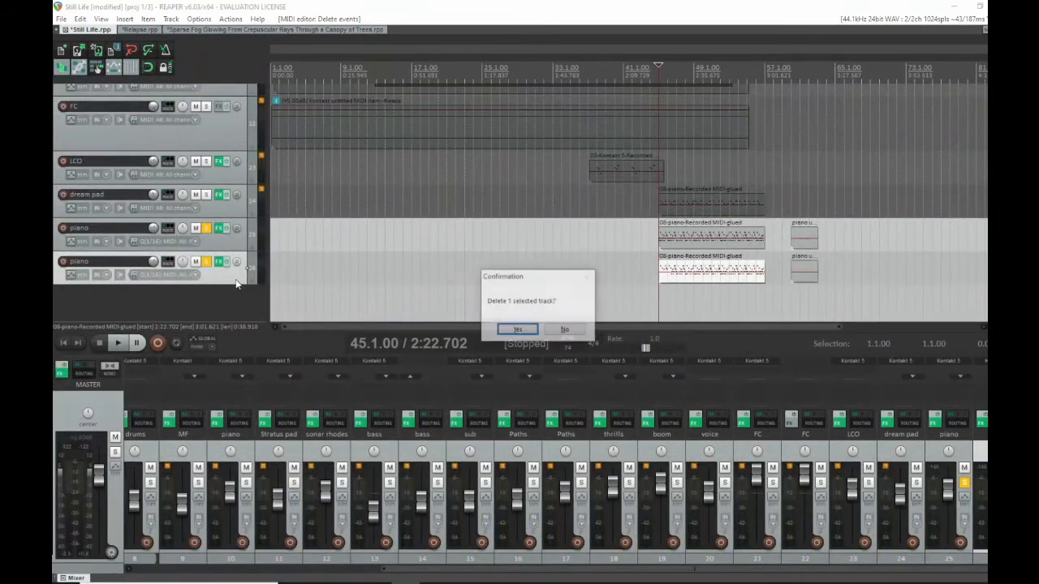
pyautogui.press('Return')
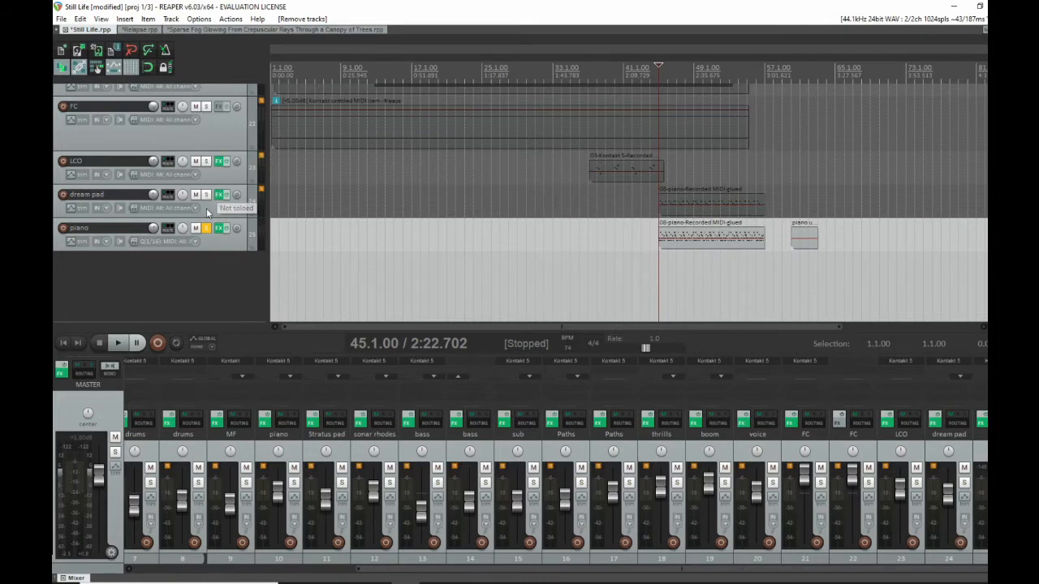
# Step: Review the piano track's Una Corda Pure instrument in Kontakt, examining its Workbench tones and Finish effects settings
pyautogui.moveTo(417, 68); pyautogui.dragTo(374, 43)
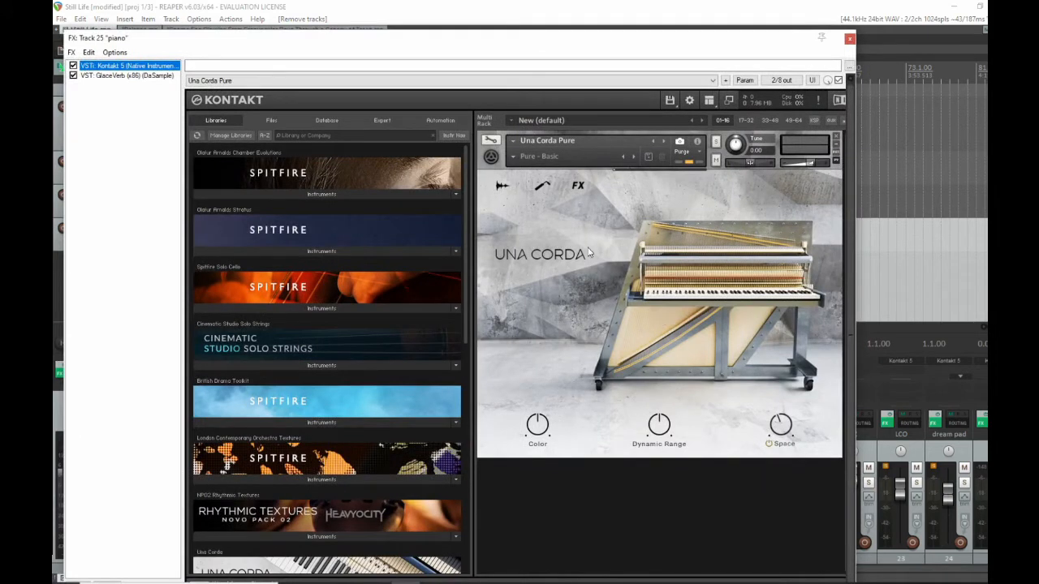
pyautogui.click(503, 189)
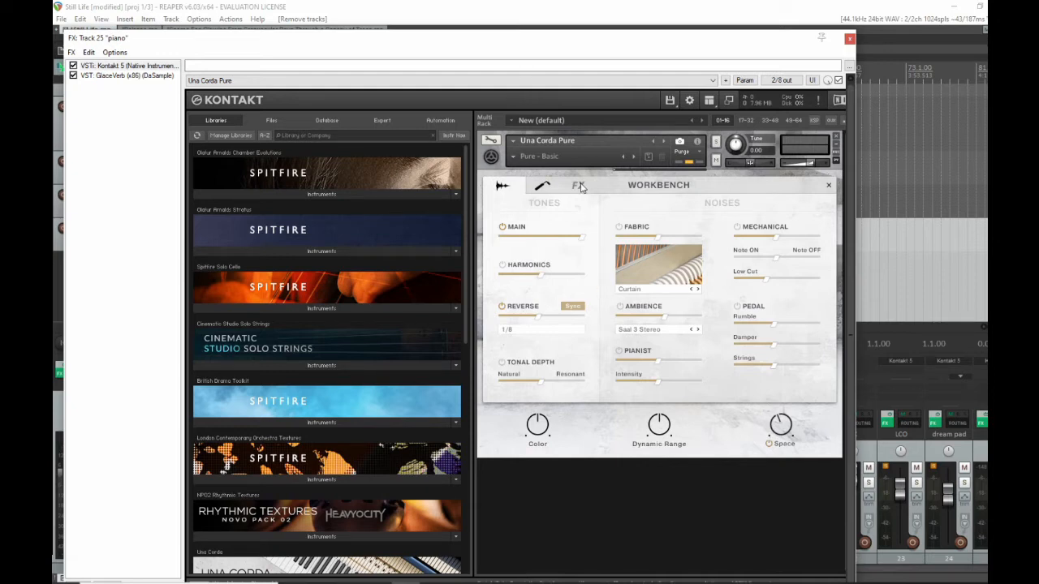
pyautogui.click(578, 186)
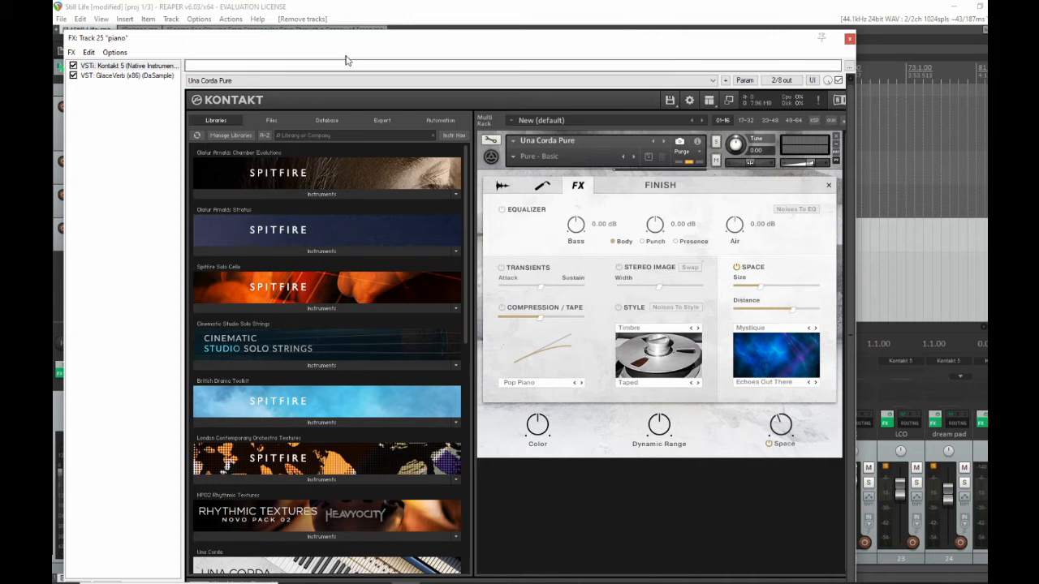
pyautogui.click(849, 38)
# Step: Open the piano track's long recorded MIDI item and play its note pattern from bar 45, closing the editor when done
pyautogui.doubleClick(657, 235)
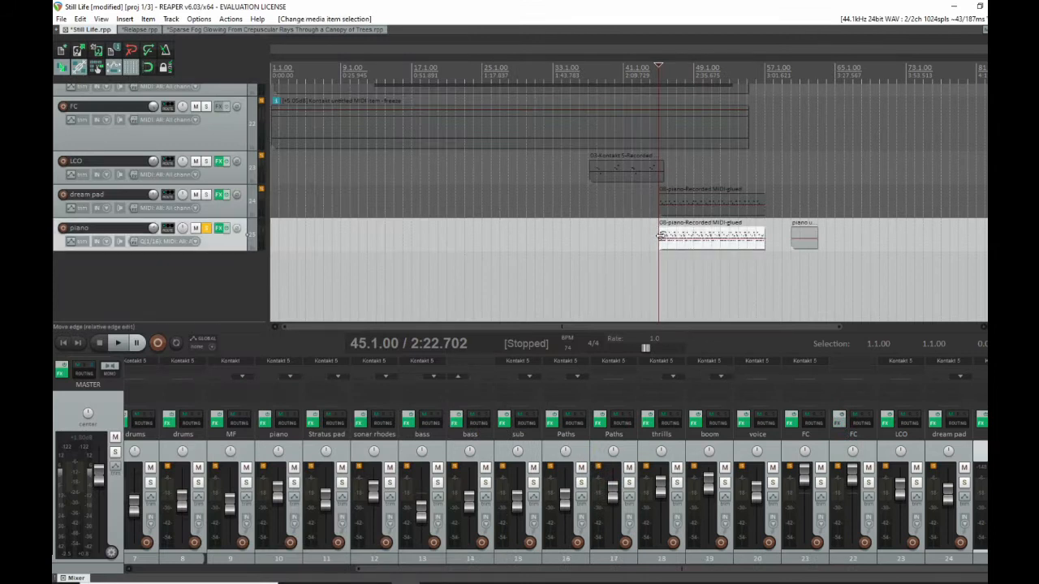
pyautogui.moveTo(590, 68); pyautogui.dragTo(726, 46)
pyautogui.scroll(-1, 333, 207)
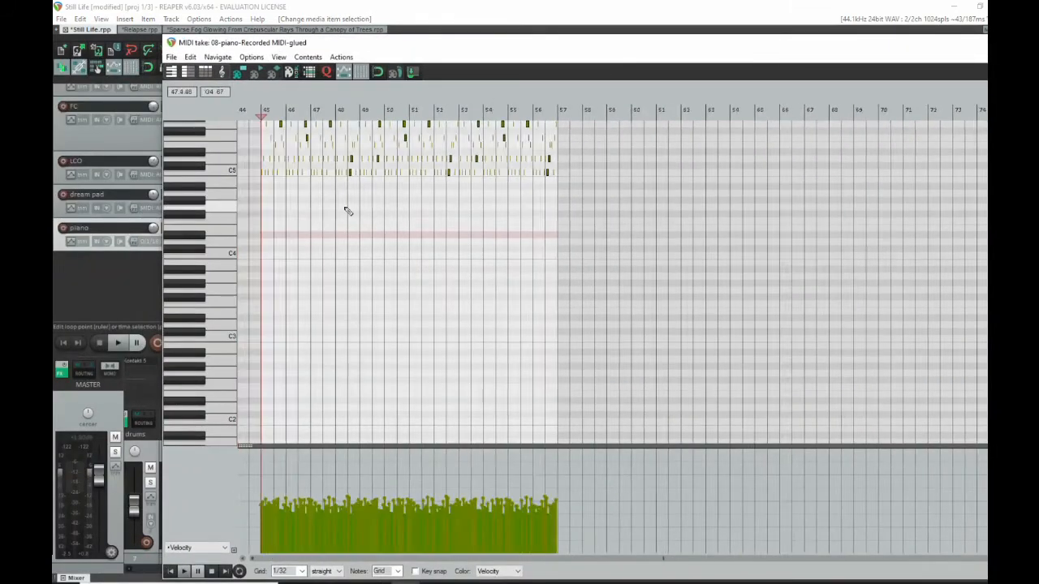
pyautogui.scroll(7, 335, 206)
pyautogui.scroll(1, 308, 167)
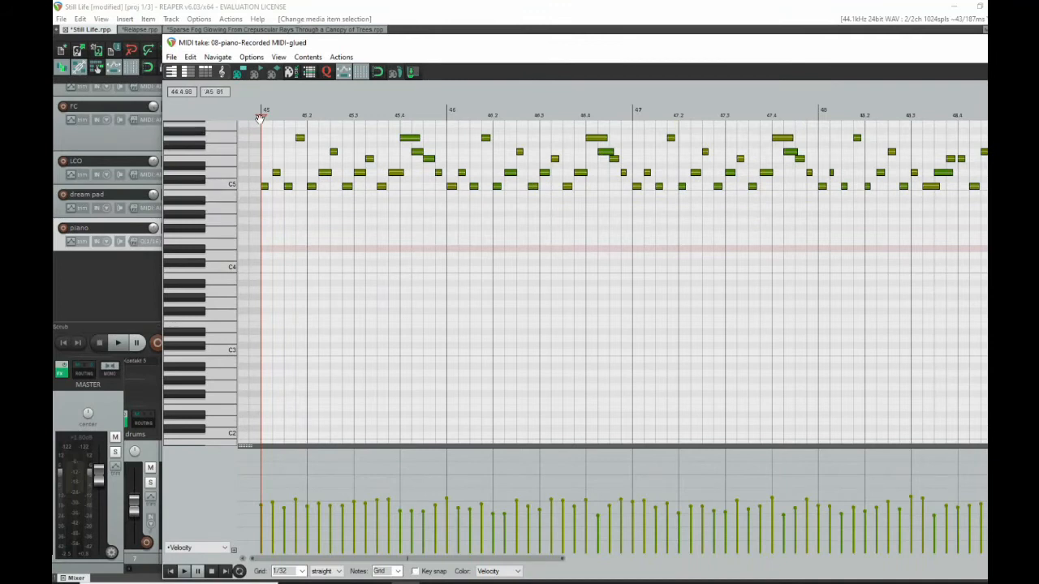
pyautogui.press('space')
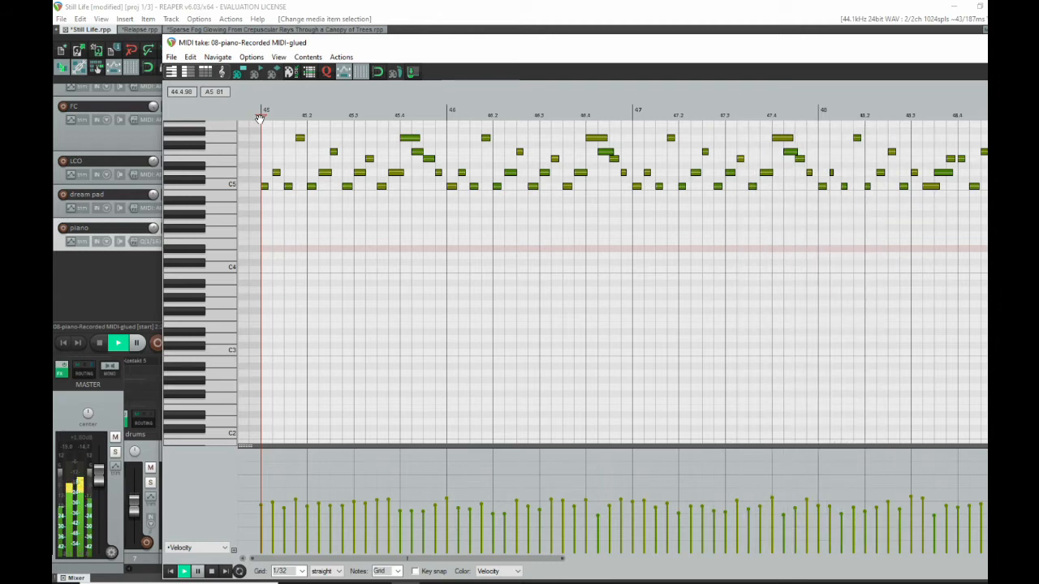
pyautogui.press('space')
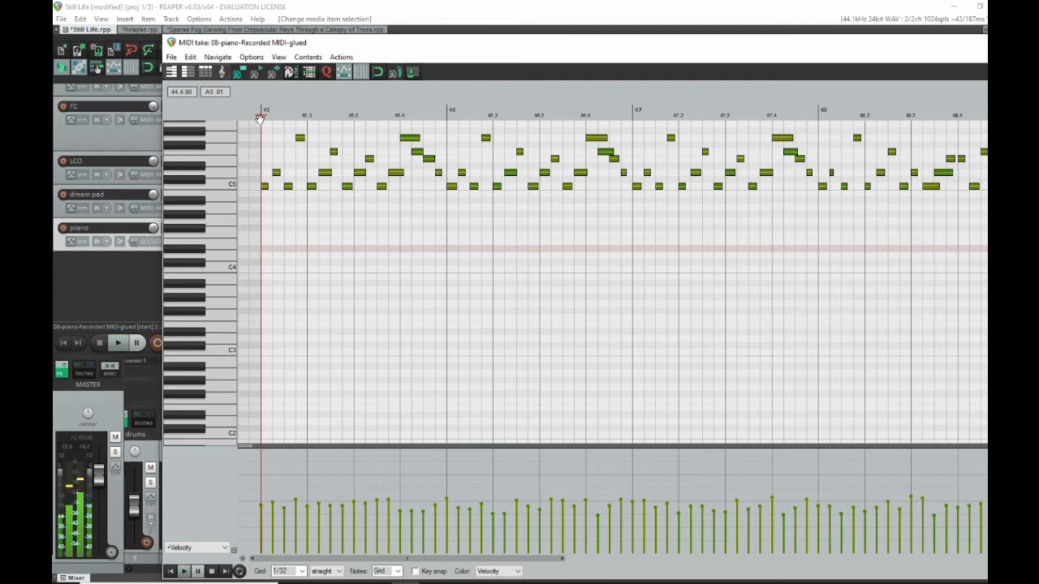
pyautogui.doubleClick(508, 45)
pyautogui.click(459, 109)
pyautogui.click(997, 42)
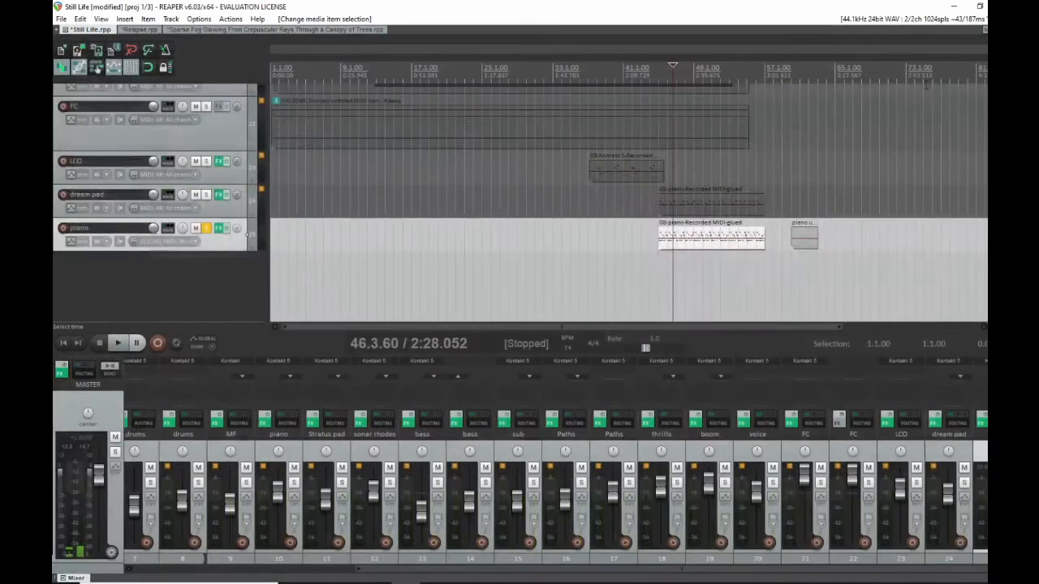
# Step: Solo the dream pad track instead of the piano and open its MIDI item to examine the notes from bar 45
pyautogui.click(207, 230)
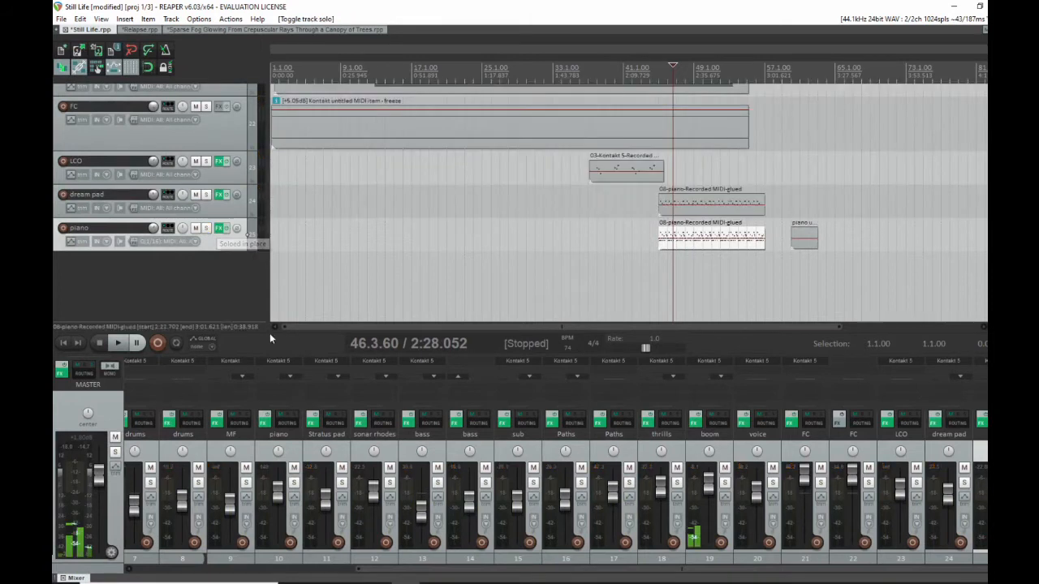
pyautogui.click(208, 197)
pyautogui.click(662, 205)
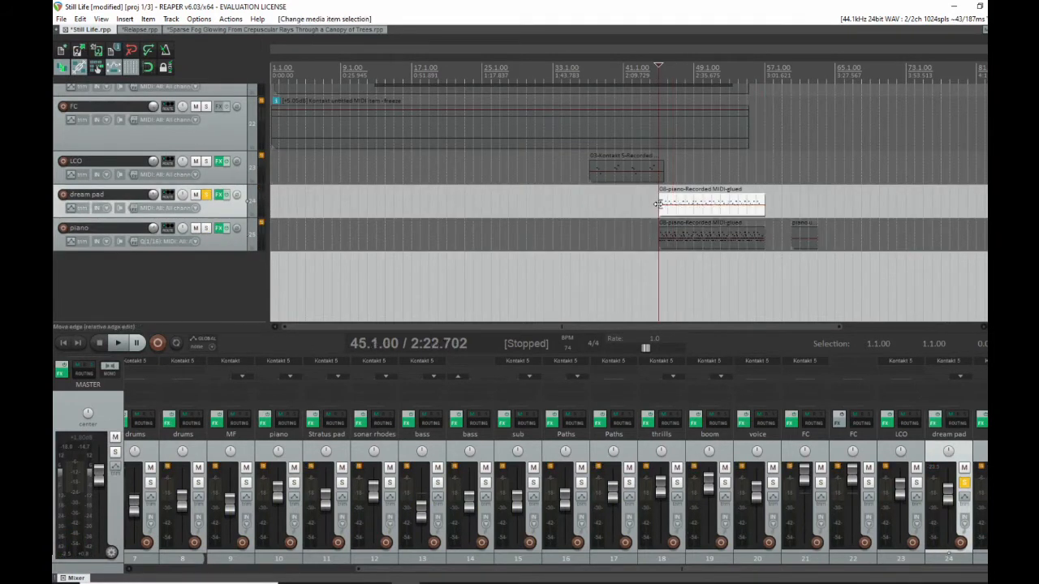
pyautogui.doubleClick(700, 205)
pyautogui.moveTo(659, 24); pyautogui.dragTo(361, 46)
pyautogui.scroll(3, 421, 224)
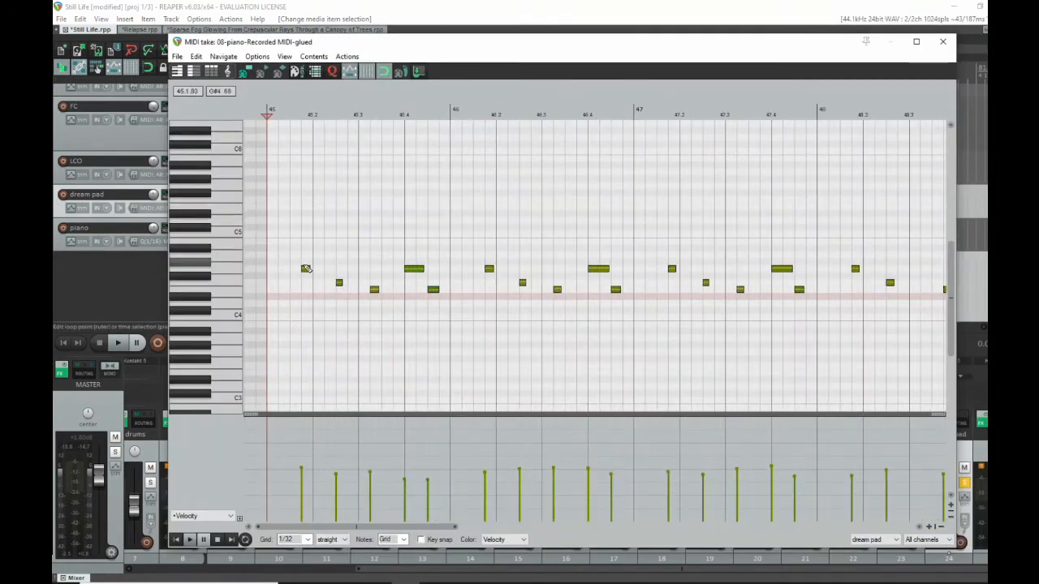
# Step: Compare the dream pad's notes with the piano's by arranging both MIDI editors on screen, closing both when done
pyautogui.moveTo(426, 41); pyautogui.dragTo(668, 76)
pyautogui.moveTo(706, 20); pyautogui.dragTo(937, 20)
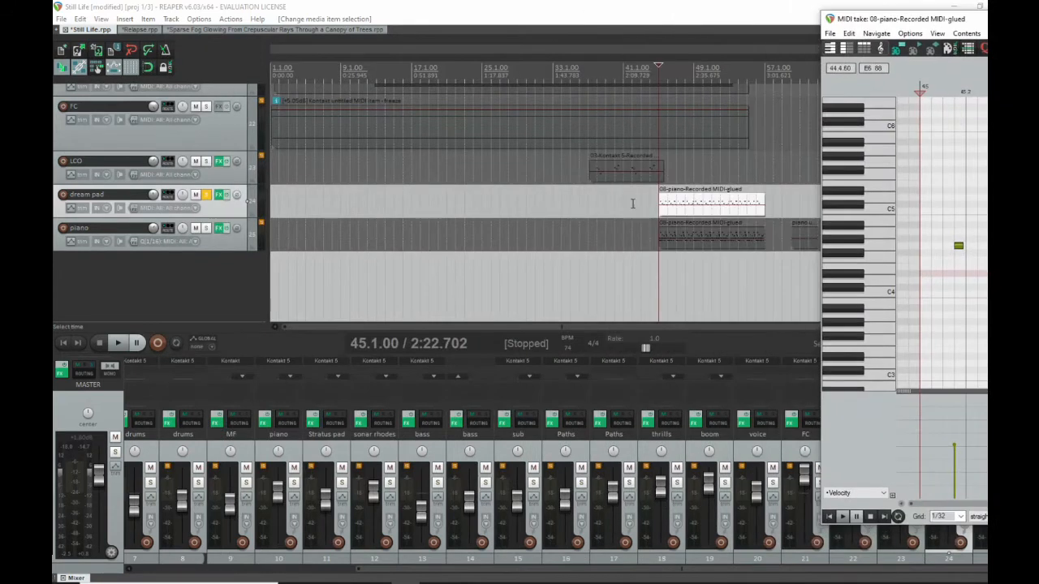
pyautogui.doubleClick(659, 237)
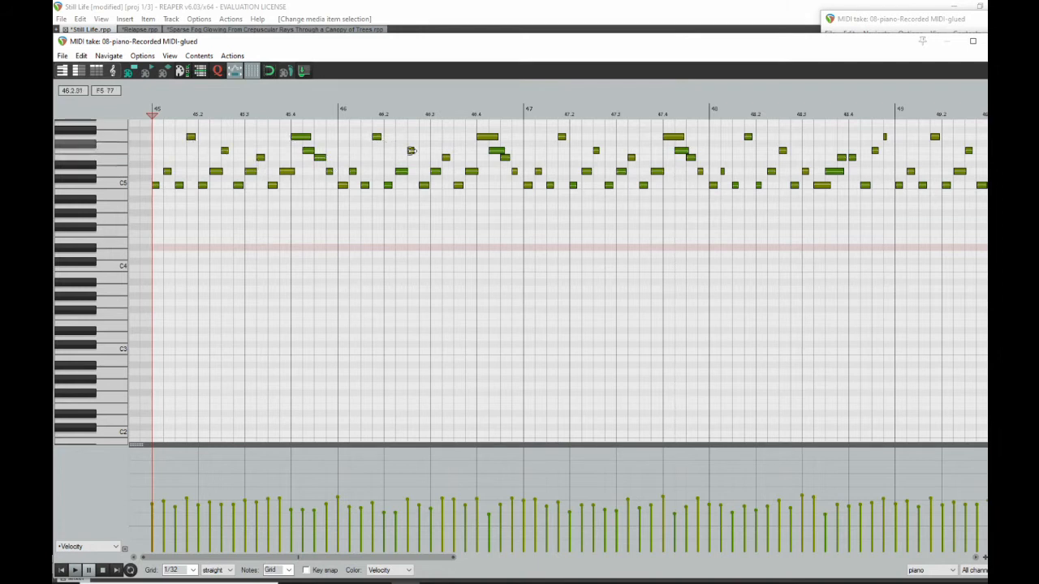
pyautogui.moveTo(547, 48); pyautogui.dragTo(547, 219)
pyautogui.moveTo(893, 13); pyautogui.dragTo(131, 26)
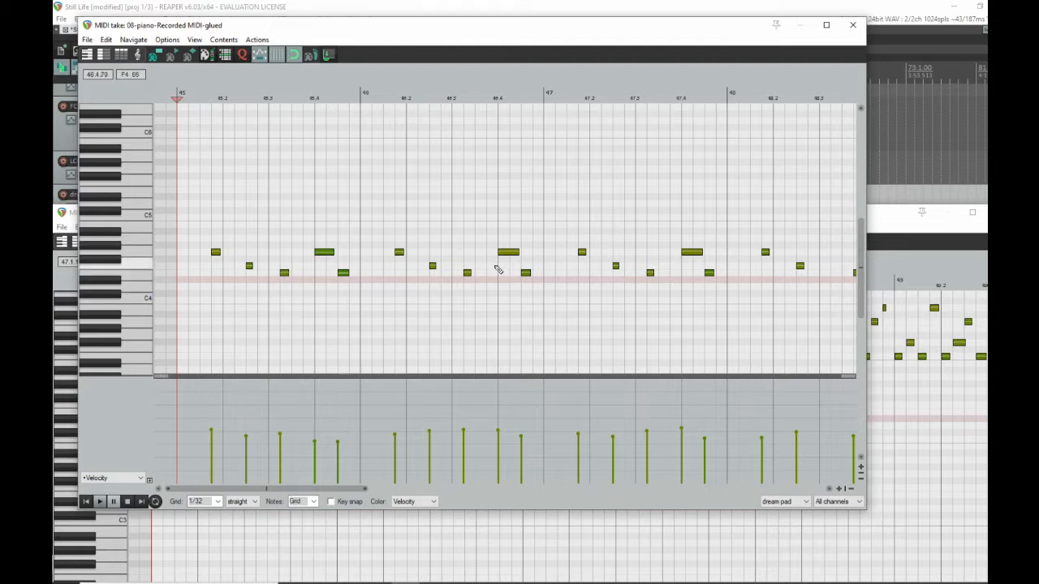
pyautogui.click(852, 25)
pyautogui.click(995, 213)
# Step: Reopen the dream pad's MIDI item and play its notes from bar 45
pyautogui.doubleClick(662, 210)
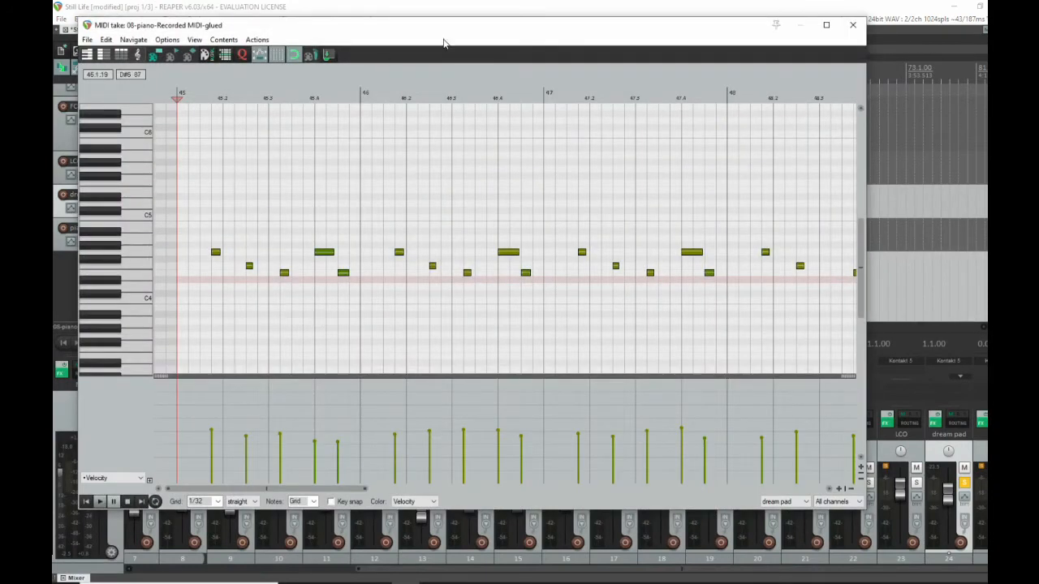
pyautogui.press('space')
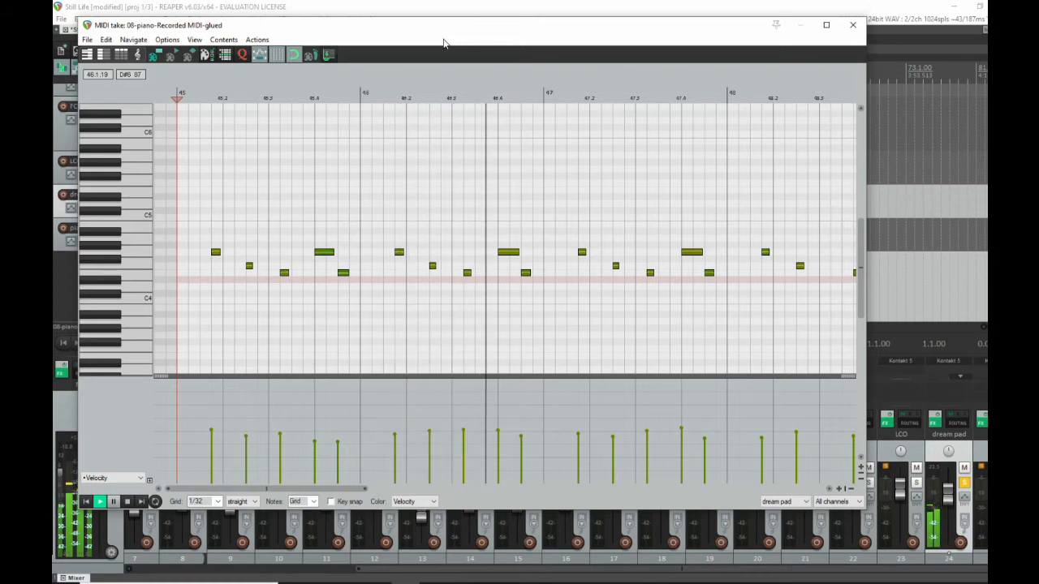
pyautogui.press('space')
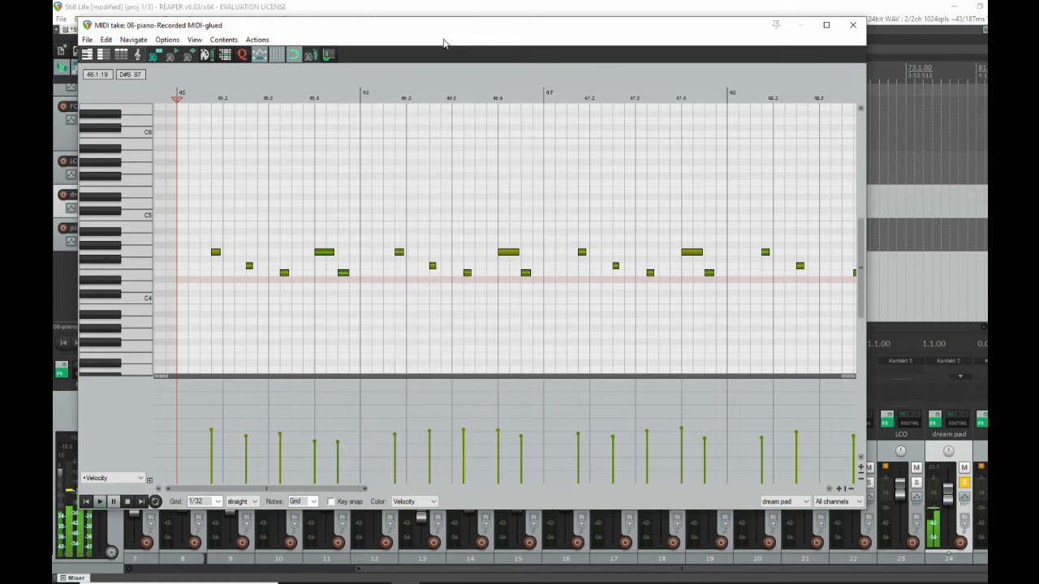
# Step: Audition the G4 key in the dream pad's piano roll and place the edit cursor just after the start of bar 45
pyautogui.click(193, 99)
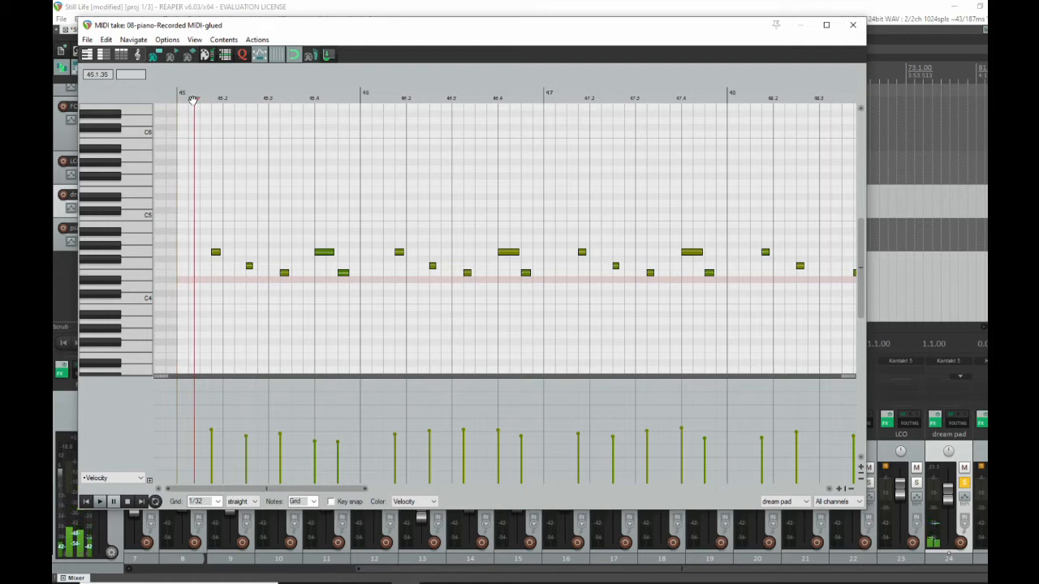
pyautogui.click(148, 256)
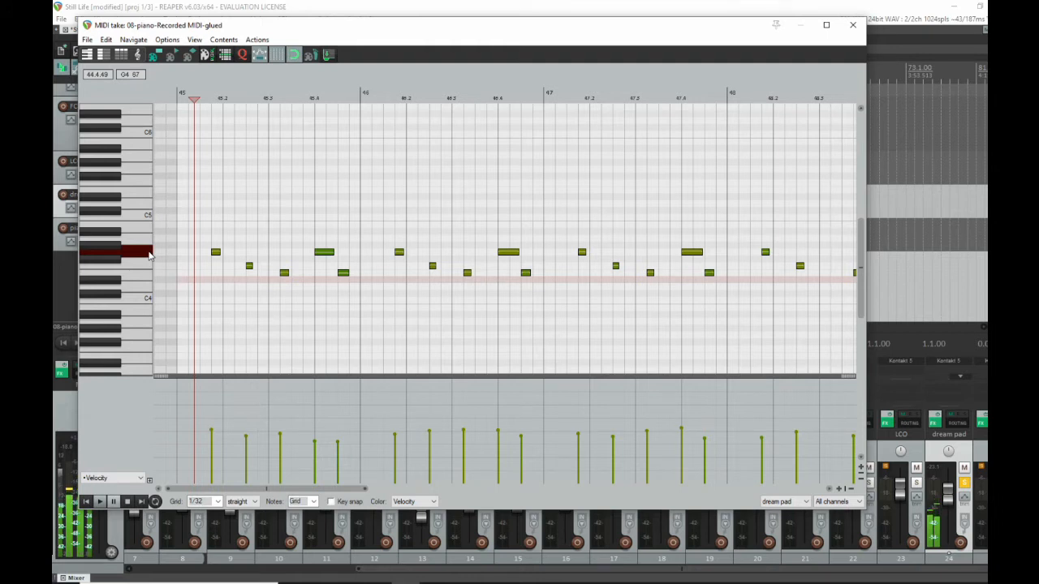
pyautogui.click(186, 108)
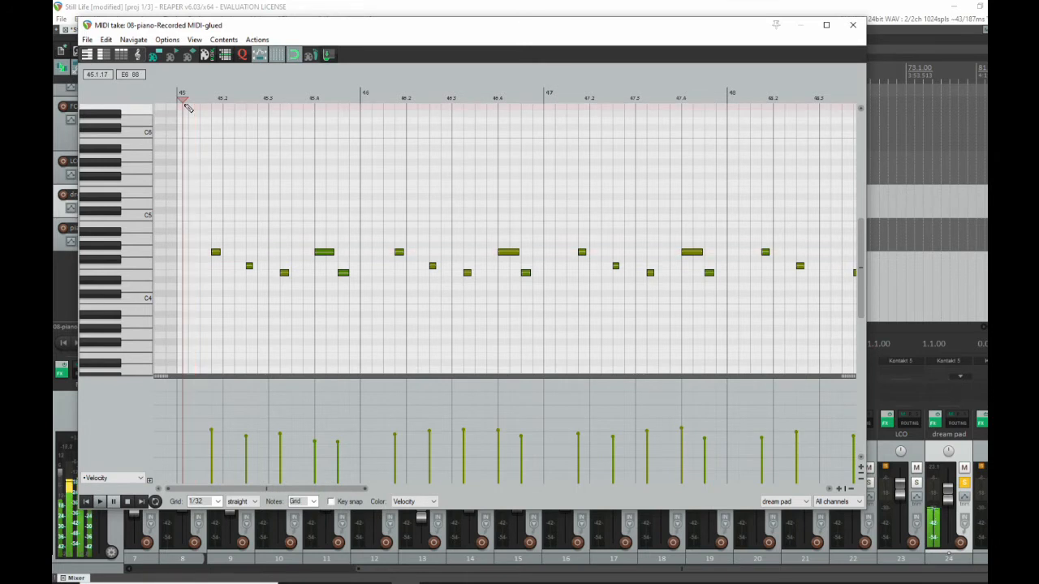
pyautogui.click(188, 97)
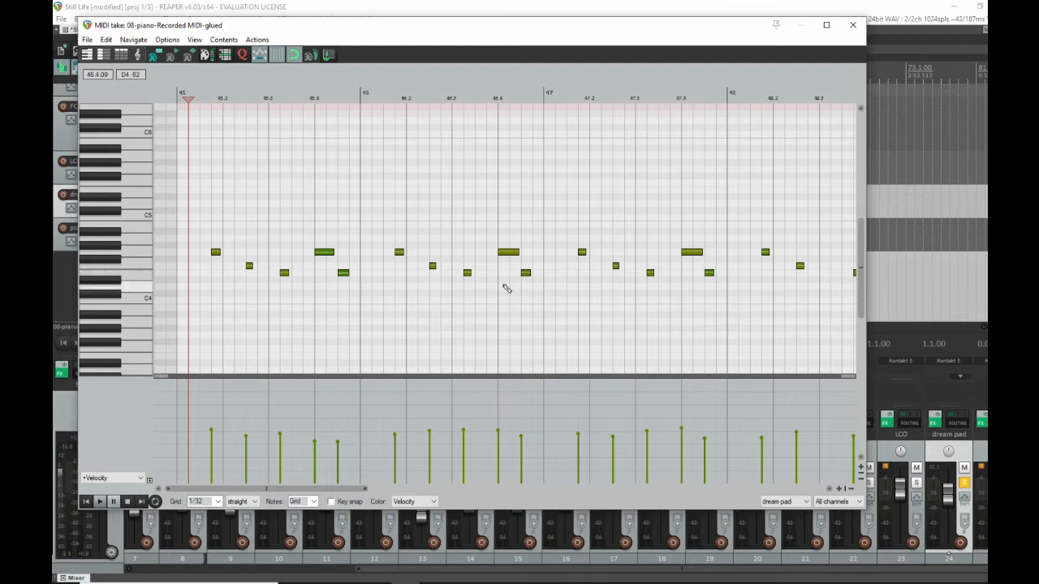
# Step: Close the MIDI editor, solo the piano track instead of the dream pad, and play the piano part from bar 45
pyautogui.click(852, 25)
pyautogui.click(207, 228)
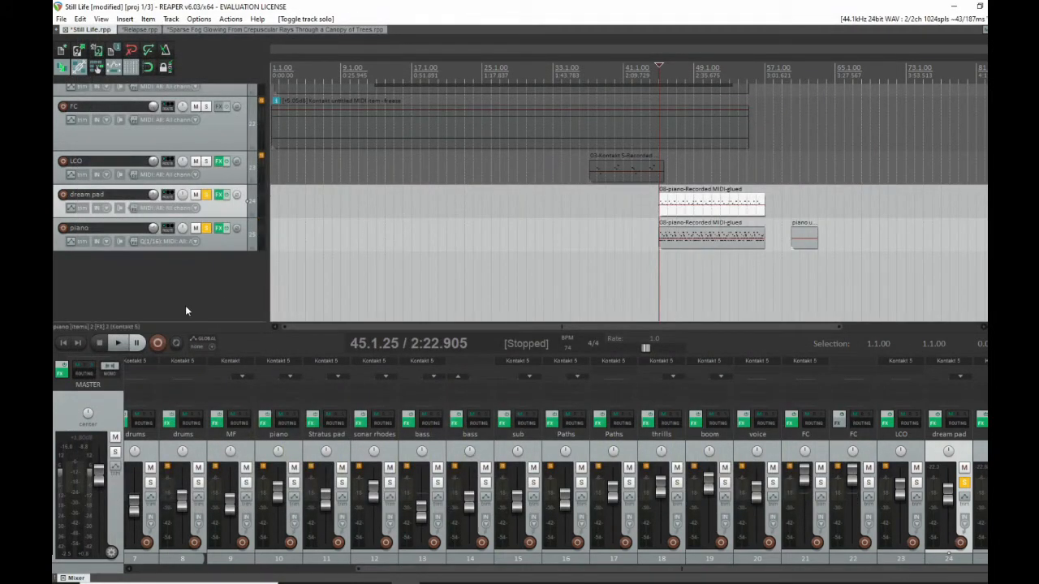
pyautogui.click(206, 195)
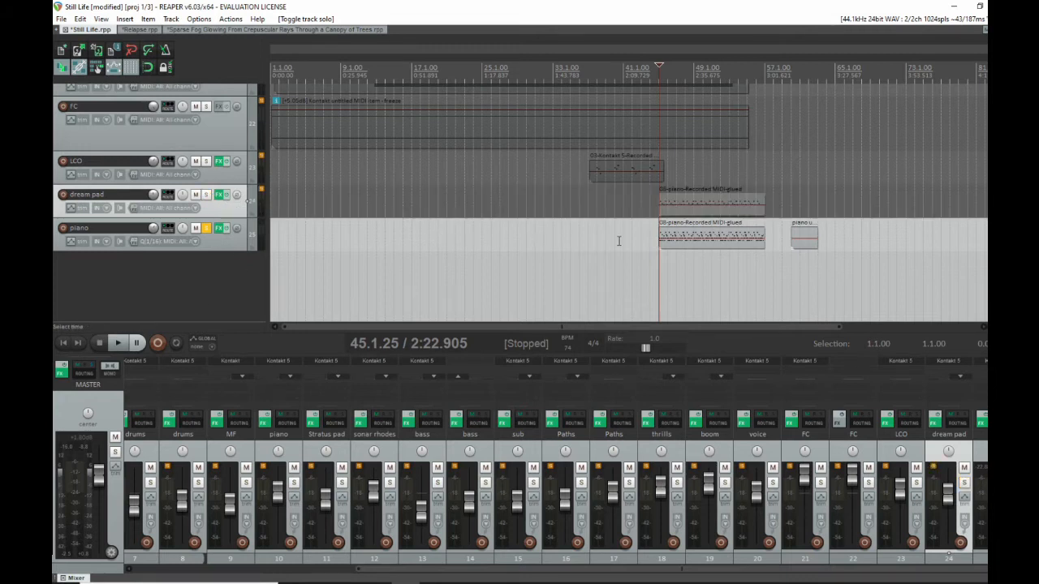
pyautogui.click(662, 240)
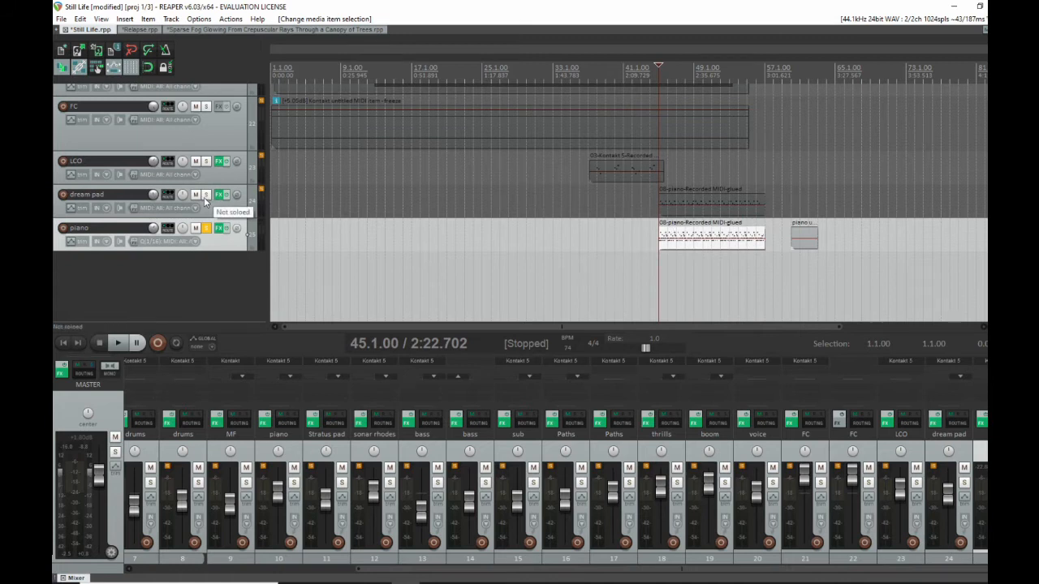
pyautogui.press('space')
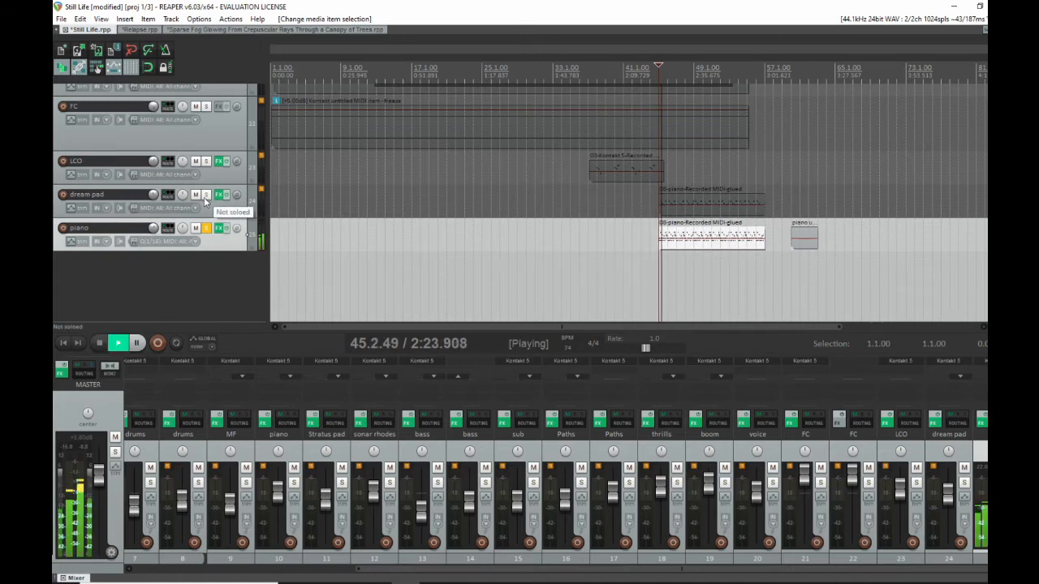
# Step: Solo the dream pad together with the piano, listen to both parts from bar 45, and stop playback
pyautogui.click(205, 199)
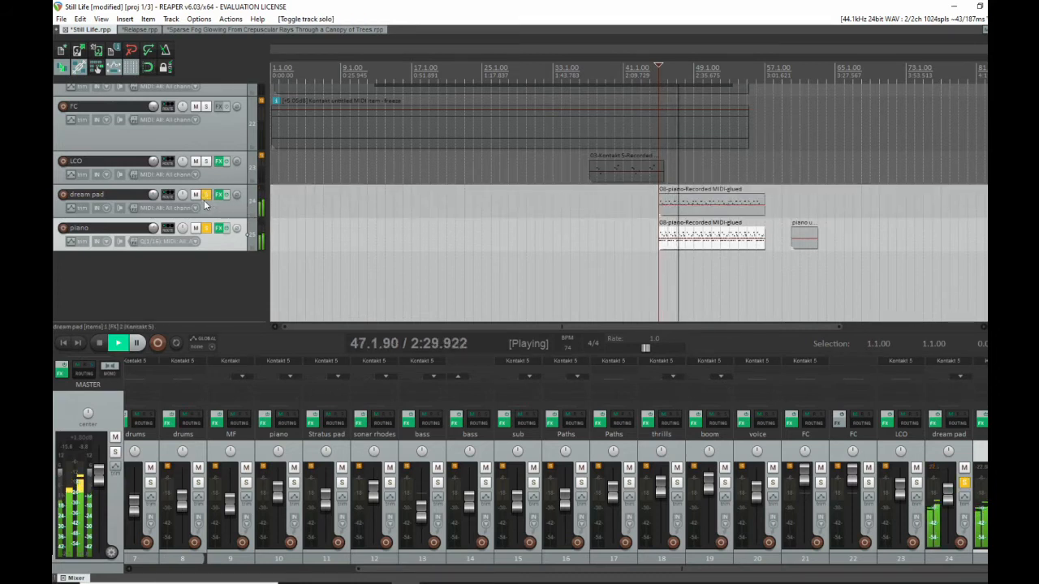
pyautogui.press('space')
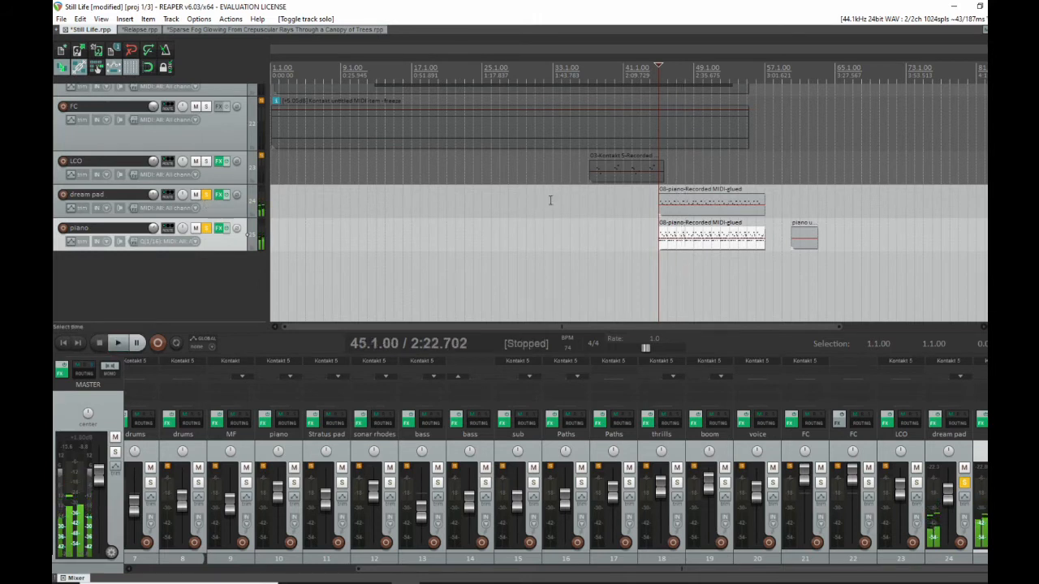
pyautogui.click(550, 200)
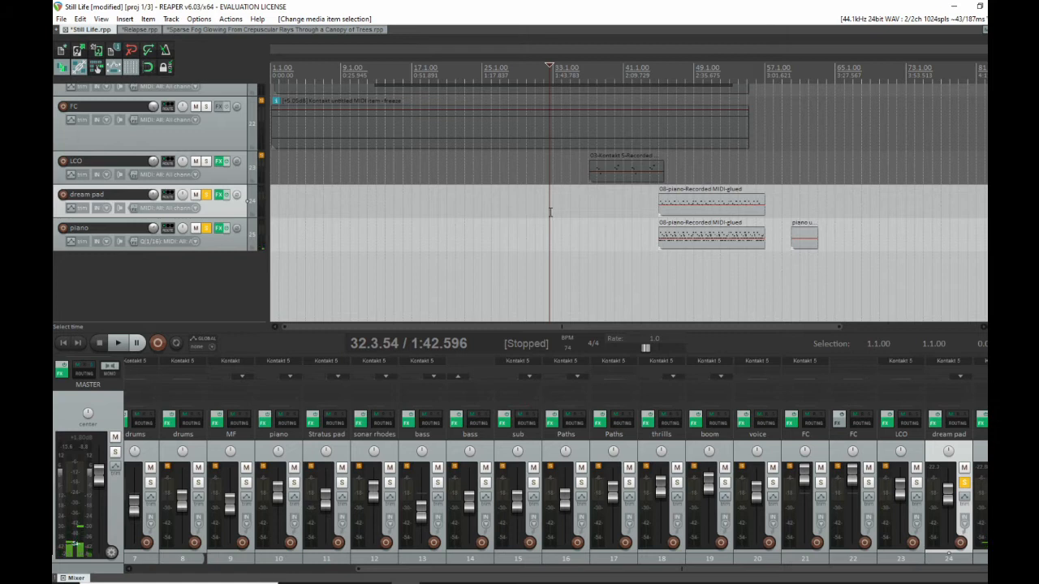
# Step: Check the dream pad's notes once more in its MIDI editor, closing the editor when done
pyautogui.doubleClick(659, 209)
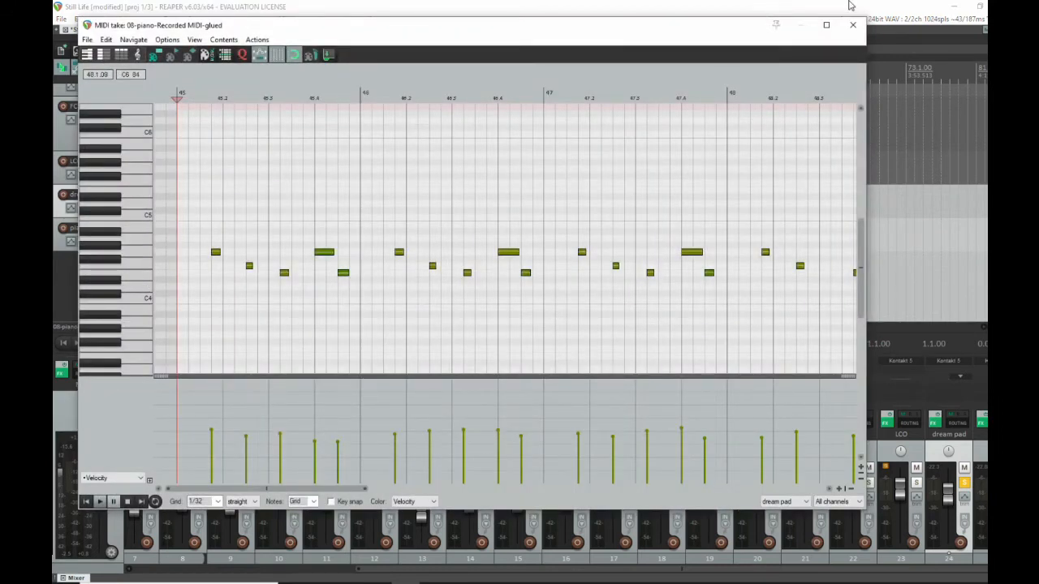
pyautogui.click(852, 24)
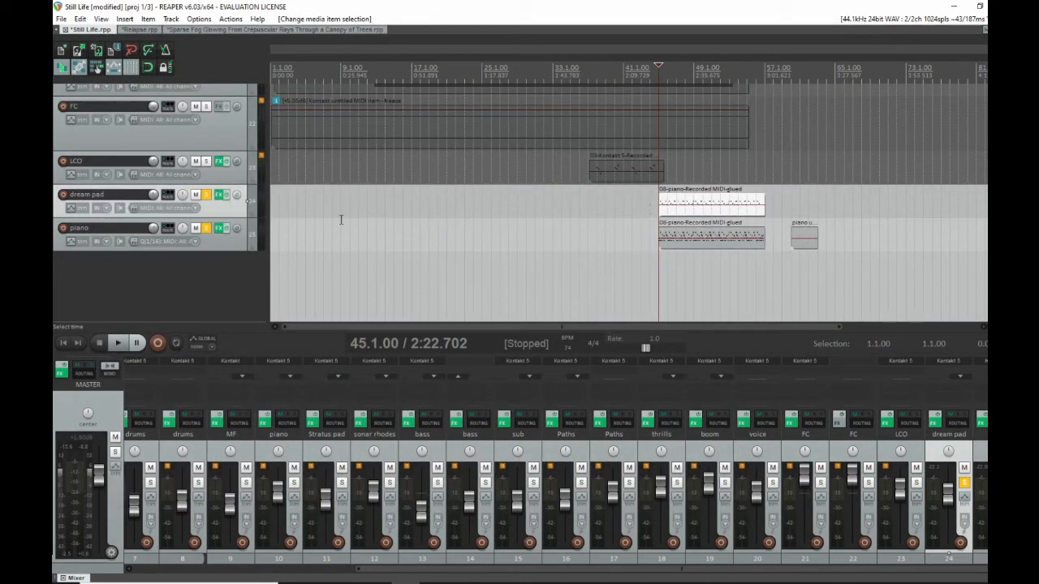
pyautogui.scroll(-3, 434, 219)
pyautogui.scroll(2, 185, 256)
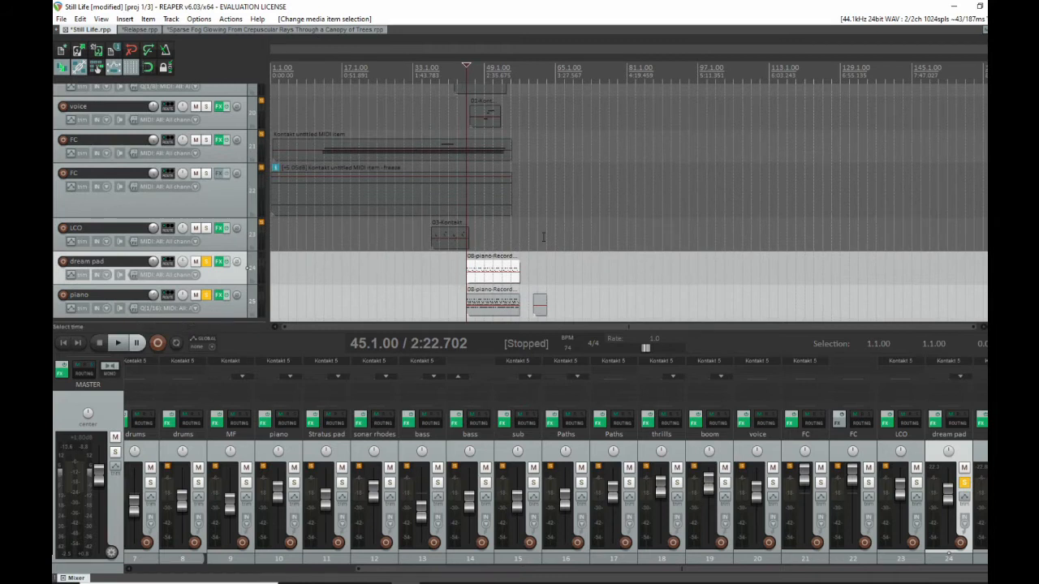
pyautogui.scroll(-3, 494, 273)
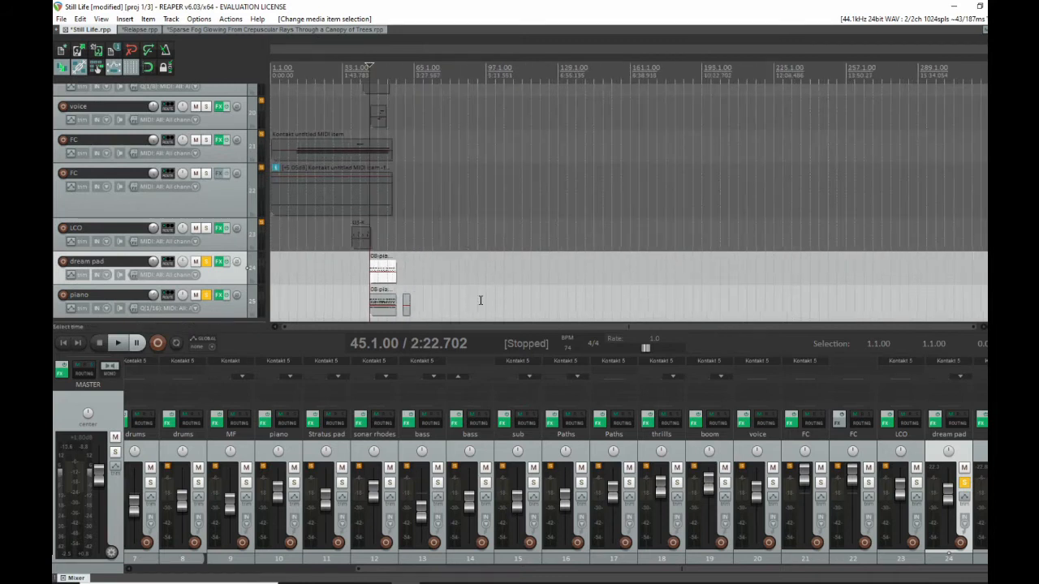
pyautogui.scroll(7, 519, 268)
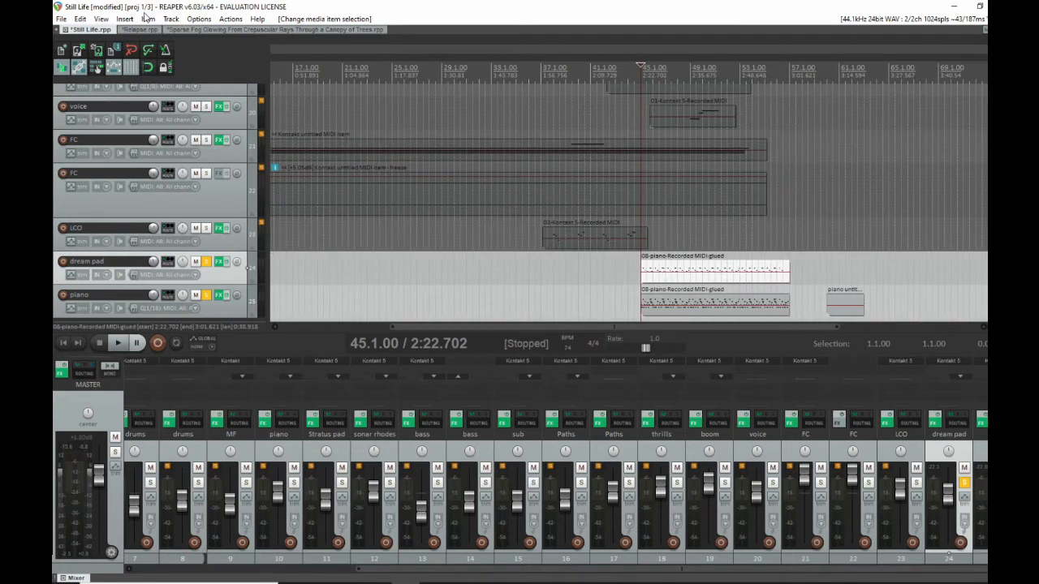
# Step: Switch to the Relapse project and open the 1969 track's MIDI item at its notes around bar 80
pyautogui.click(140, 30)
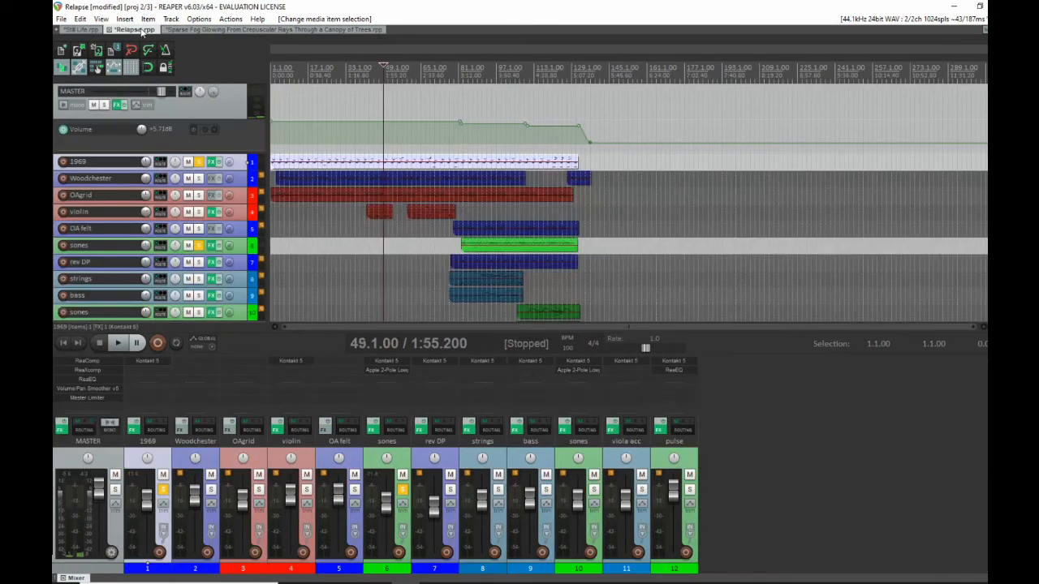
pyautogui.click(460, 246)
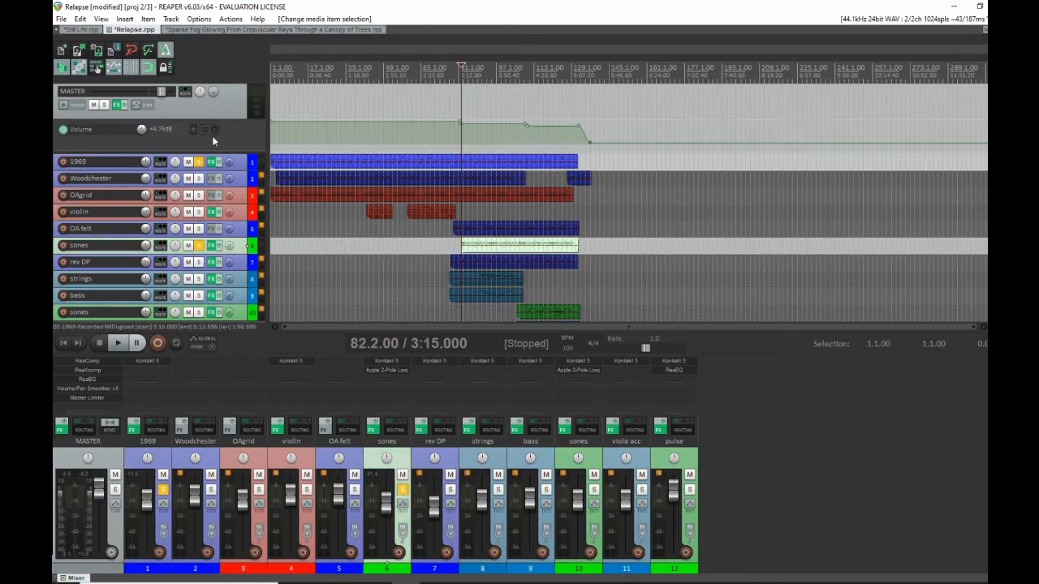
pyautogui.doubleClick(458, 166)
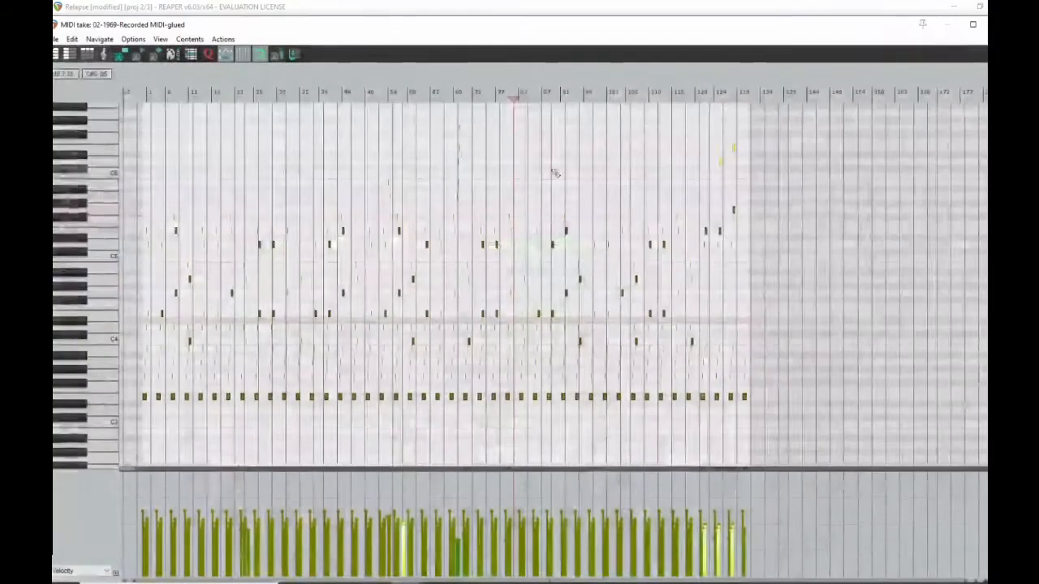
pyautogui.scroll(3, 578, 260)
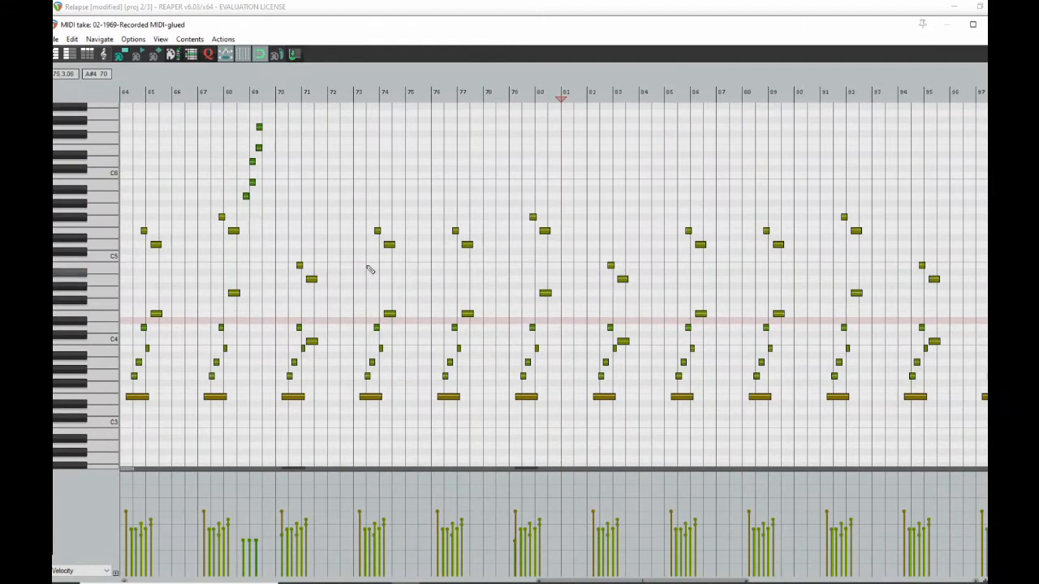
# Step: Reposition the MIDI editor, unsolo the first sones track, and play the 1969 part from just before bar 73
pyautogui.moveTo(523, 32); pyautogui.dragTo(738, 228)
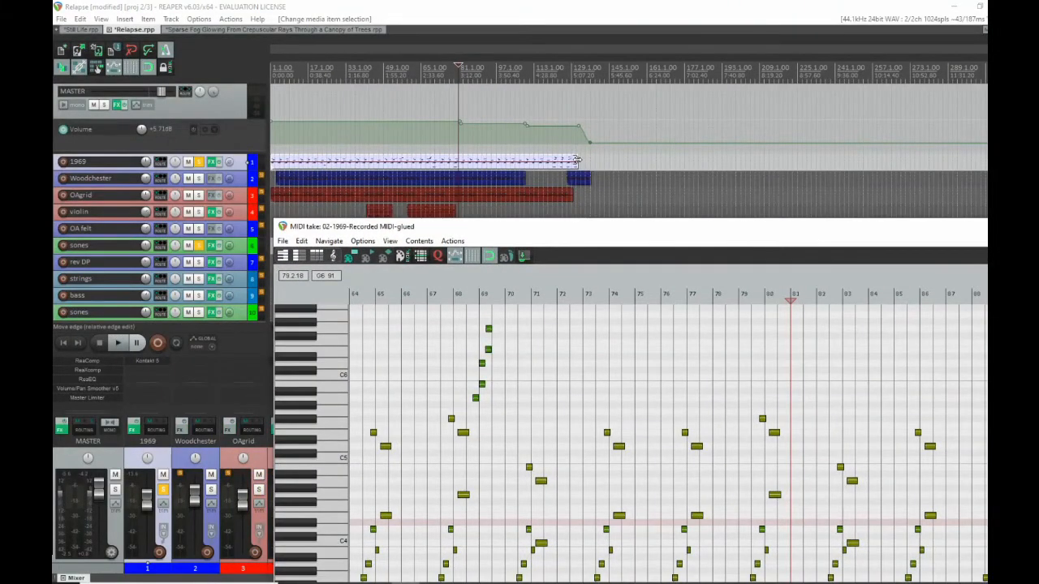
pyautogui.moveTo(581, 228); pyautogui.dragTo(478, 99)
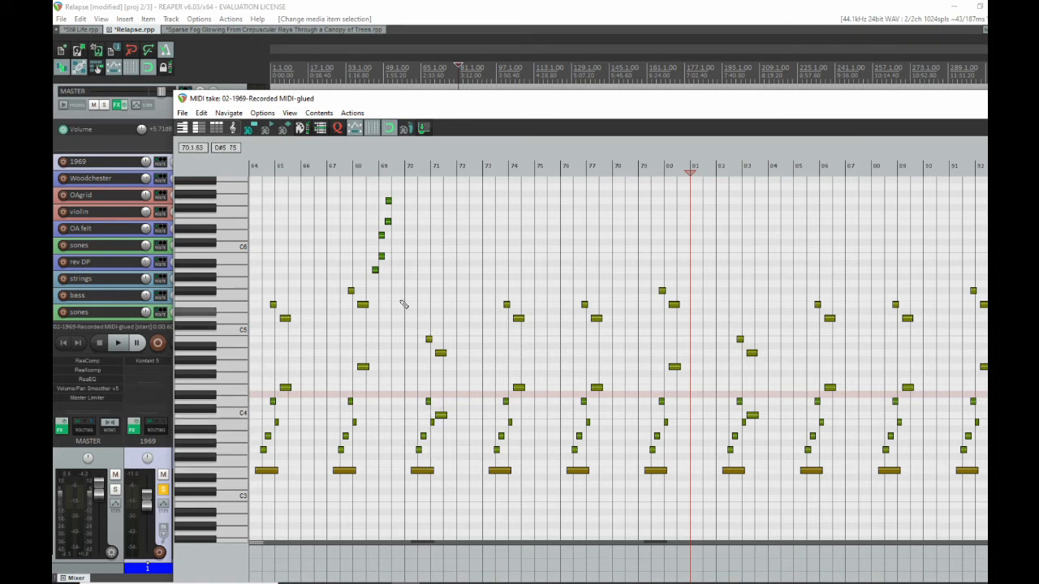
pyautogui.moveTo(399, 97); pyautogui.dragTo(528, 135)
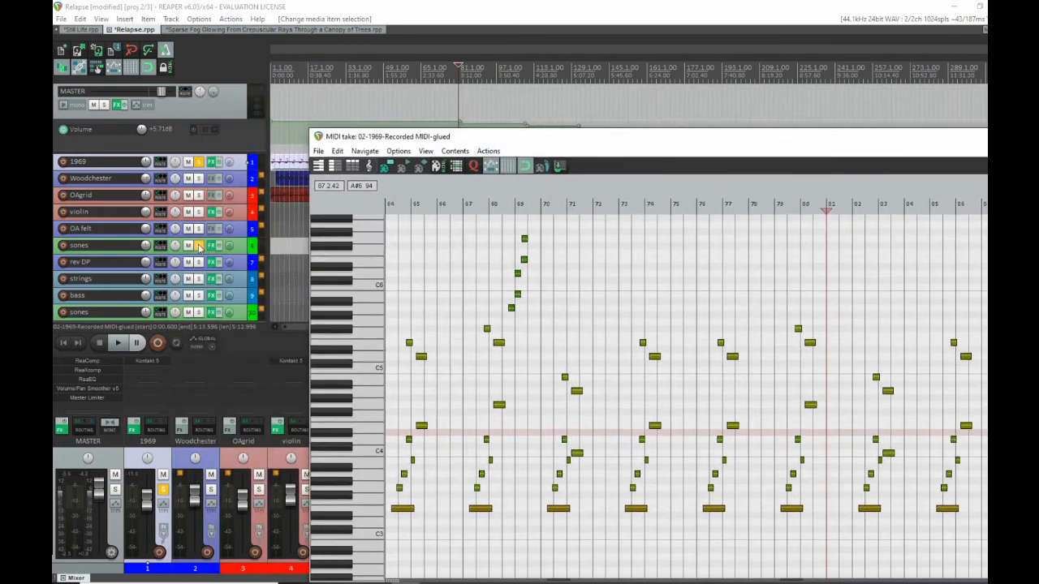
pyautogui.moveTo(601, 138); pyautogui.dragTo(461, 62)
pyautogui.click(484, 134)
pyautogui.click(474, 134)
pyautogui.press('space')
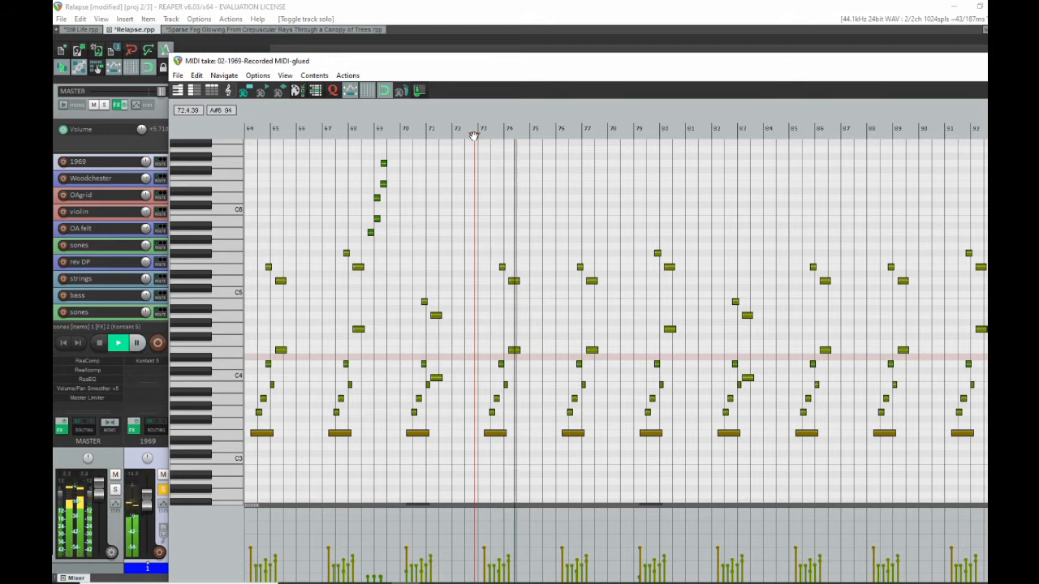
# Step: Follow the 1969 notes during playback, then stop and close the MIDI editor
pyautogui.moveTo(556, 55); pyautogui.dragTo(527, 32)
pyautogui.scroll(1, 638, 232)
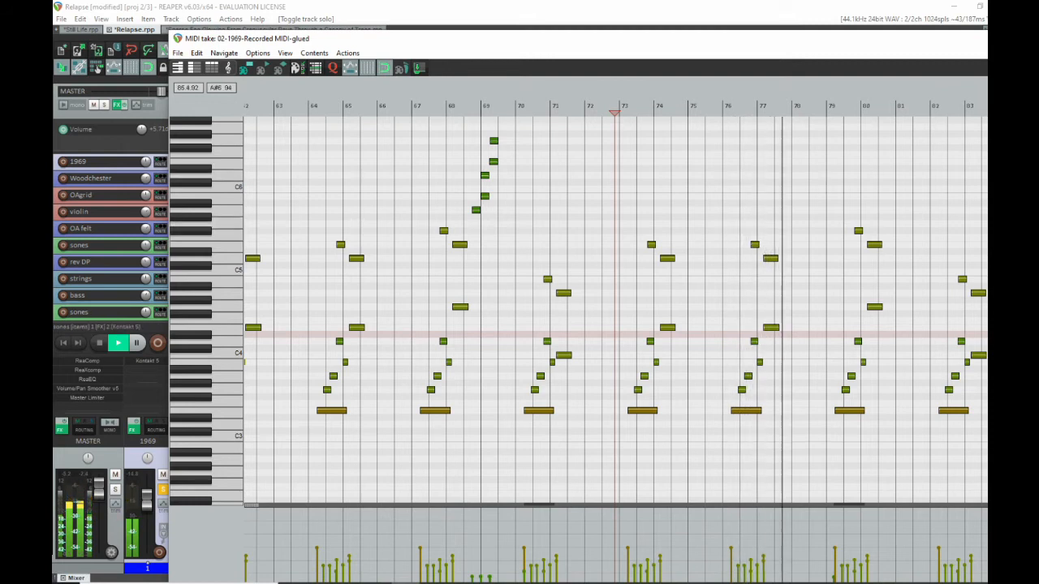
pyautogui.click(603, 112)
pyautogui.press('Escape')
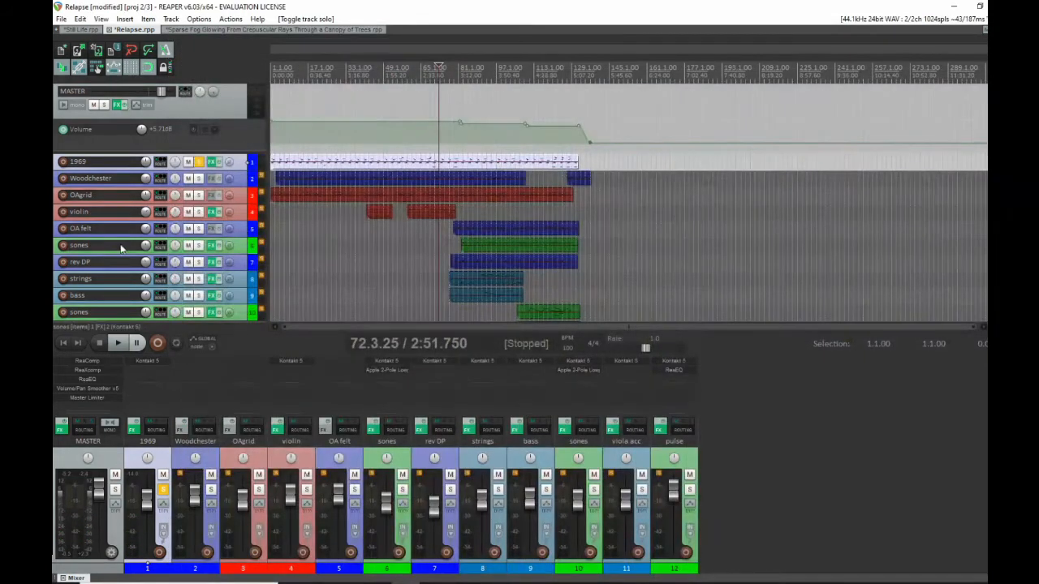
# Step: Solo the OA felt track alongside 1969 and unfreeze it
pyautogui.scroll(-2, 120, 248)
pyautogui.scroll(-2, 237, 201)
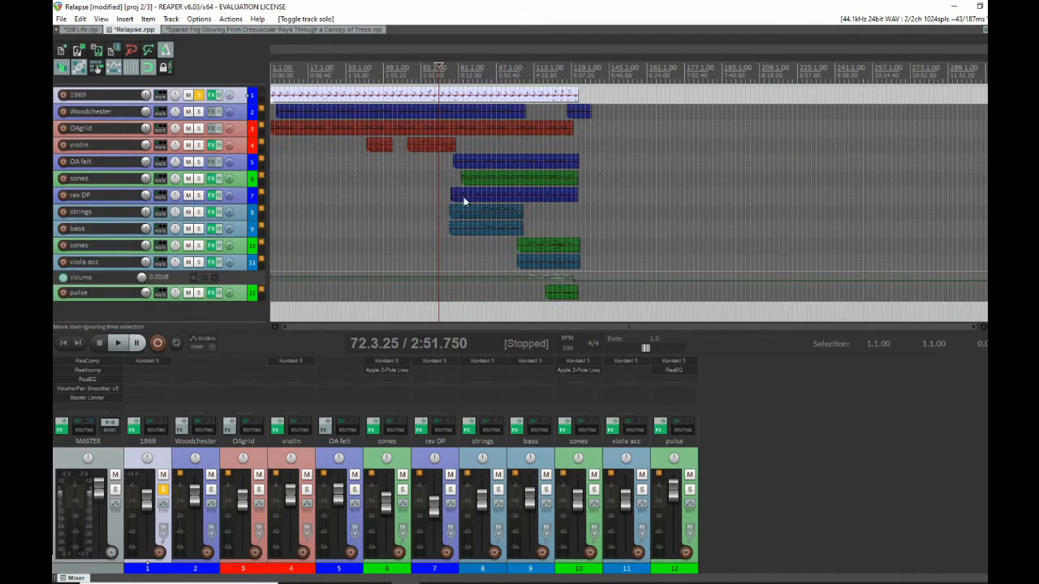
pyautogui.scroll(1, 84, 209)
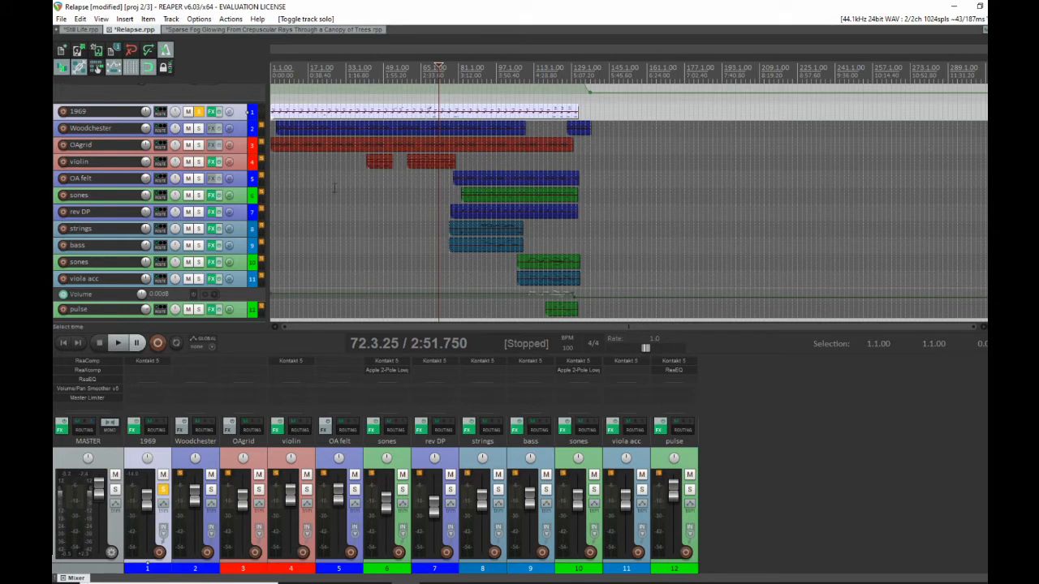
pyautogui.click(199, 178)
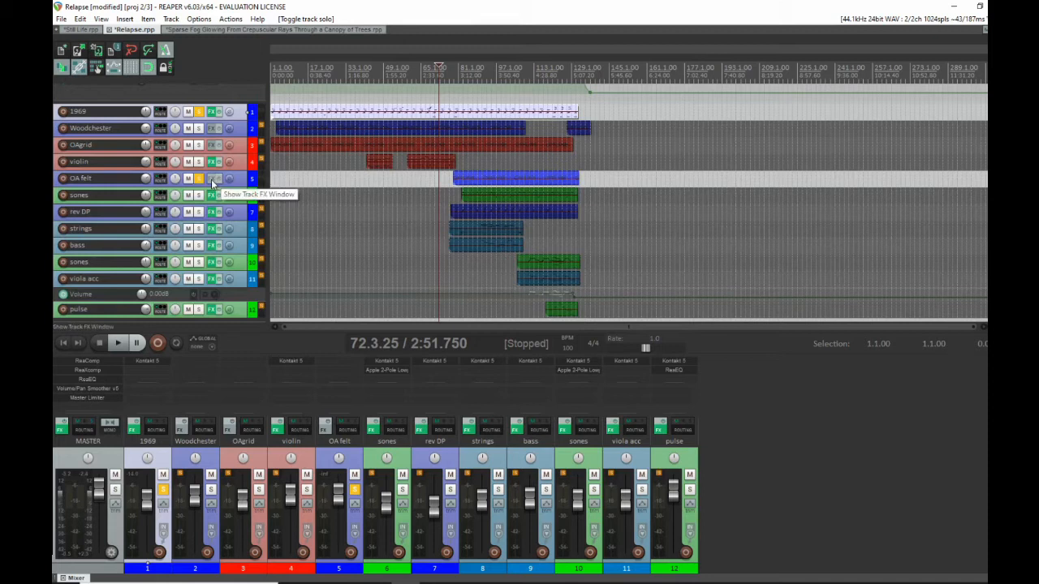
pyautogui.rightClick(245, 177)
pyautogui.moveTo(293, 296)
pyautogui.click(524, 374)
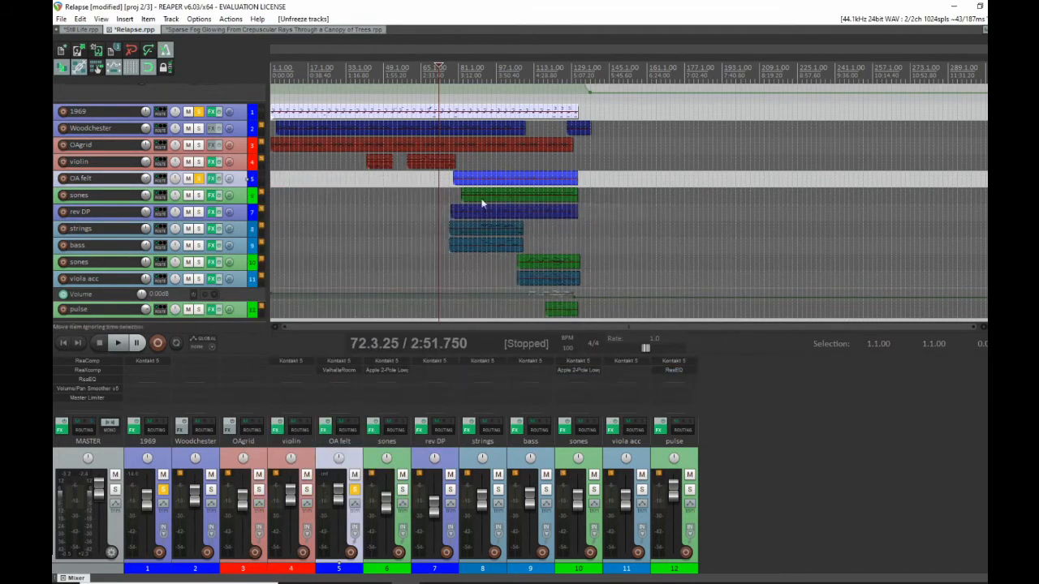
# Step: Open the OA felt track's MIDI item and move its editor so the notes from bar 79 are in view
pyautogui.click(459, 186)
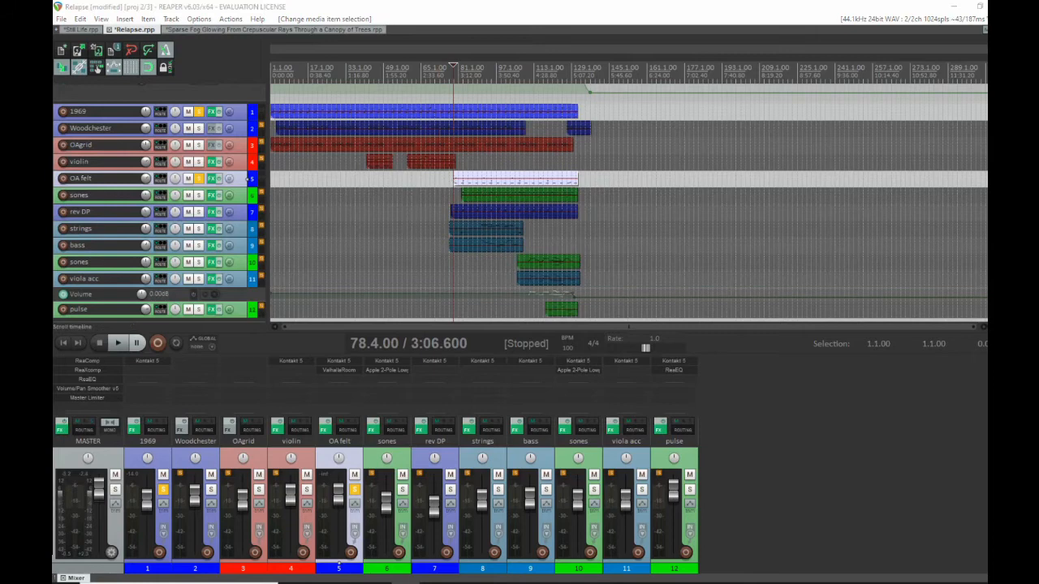
pyautogui.moveTo(986, 22); pyautogui.dragTo(149, 10)
pyautogui.scroll(8, 538, 260)
pyautogui.moveTo(643, 16); pyautogui.dragTo(485, 16)
pyautogui.scroll(-5, 564, 277)
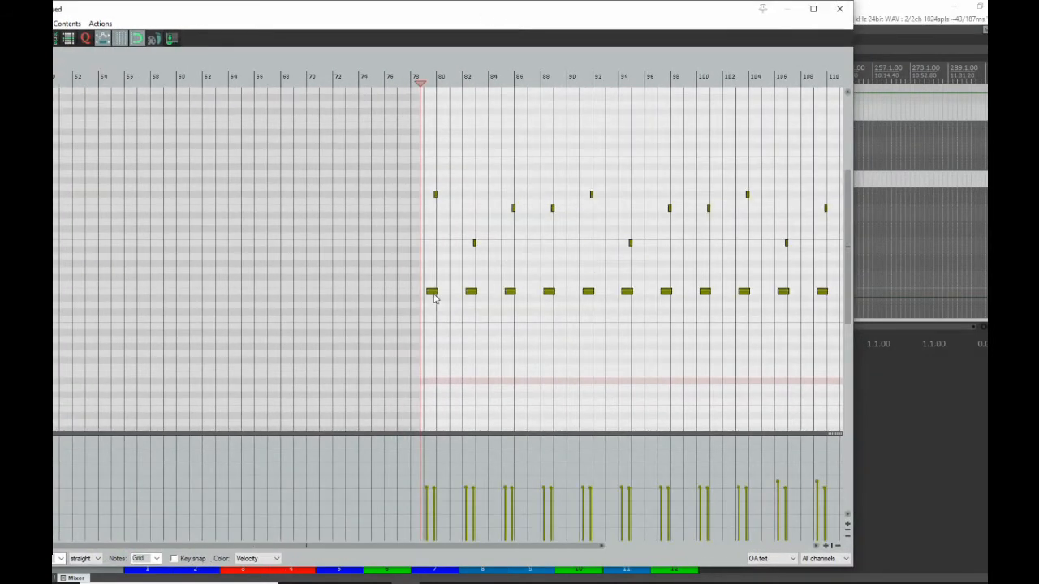
# Step: Maximize the MIDI editor to examine OA felt's notes from bar 79 onward, then close it
pyautogui.scroll(2, 438, 298)
pyautogui.click(813, 9)
pyautogui.scroll(3, 644, 332)
pyautogui.moveTo(469, 561)
pyautogui.mouseDown()
pyautogui.moveTo(490, 562)
pyautogui.moveTo(468, 566)
pyautogui.mouseUp()
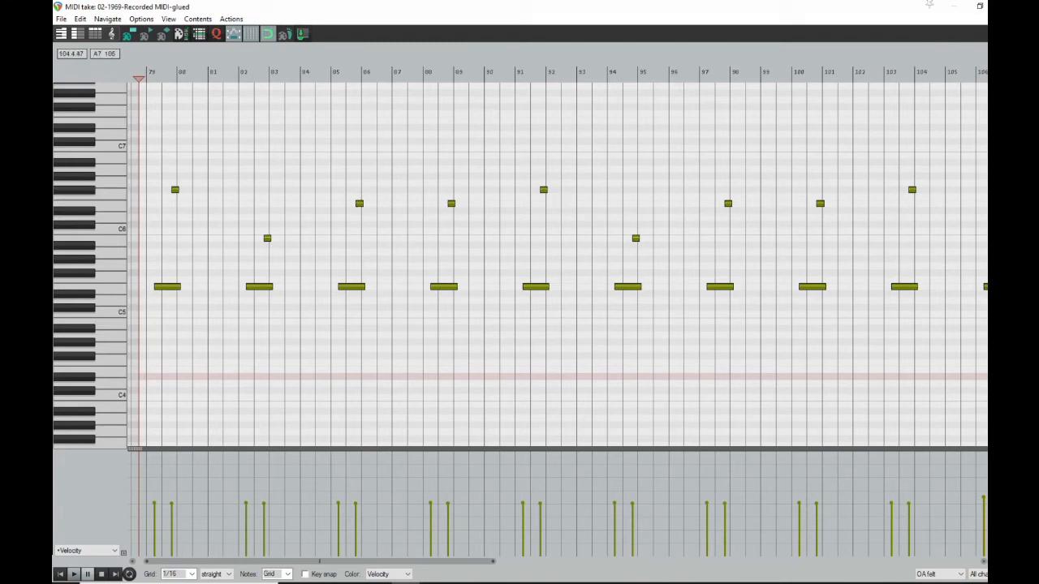
pyautogui.click(929, 4)
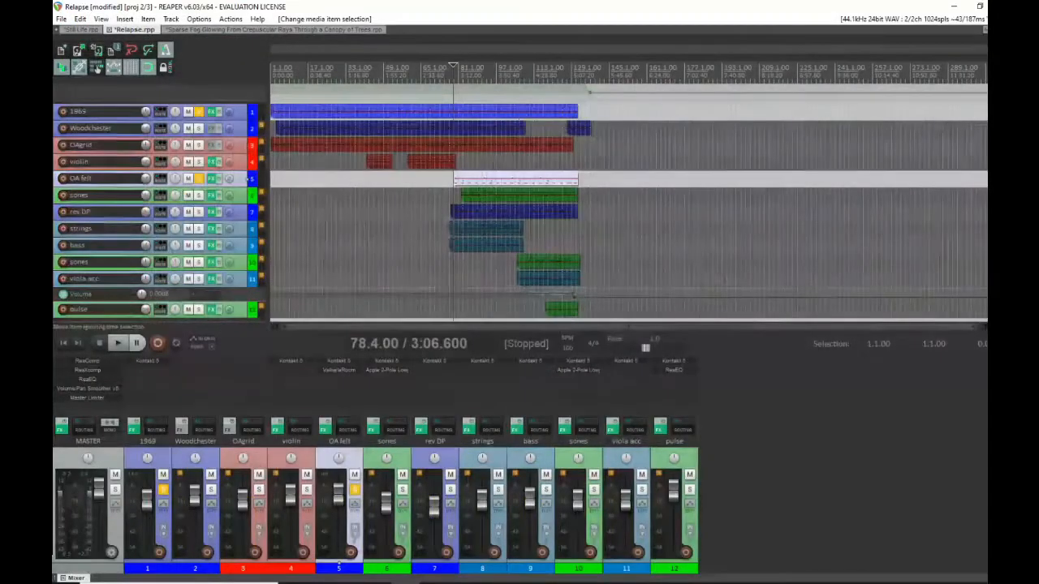
# Step: Compare the OA felt notes with the 1969 notes around bar 79 by opening each MIDI item in turn, closing both when done
pyautogui.doubleClick(457, 182)
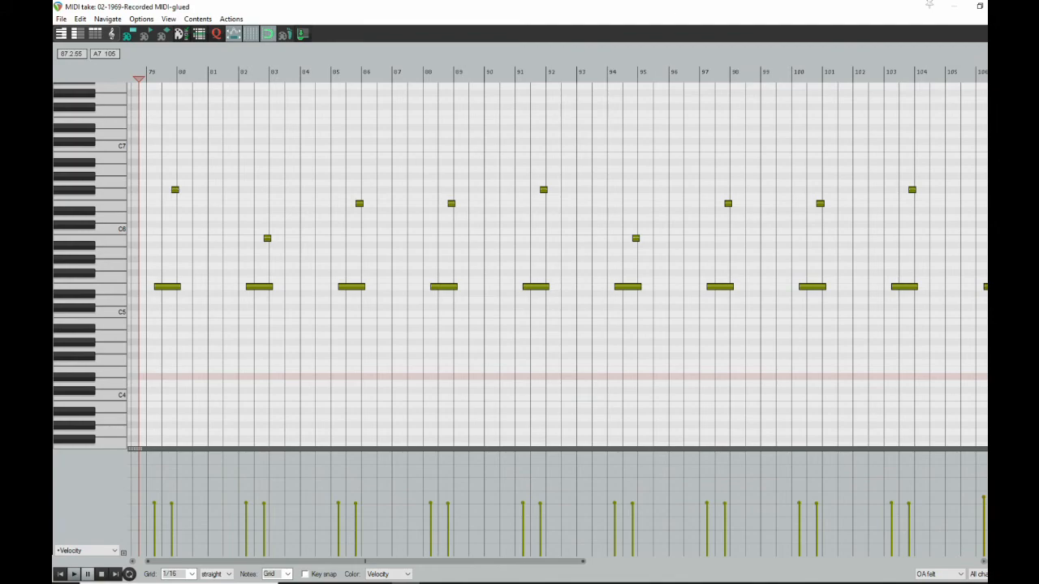
pyautogui.click(1005, 6)
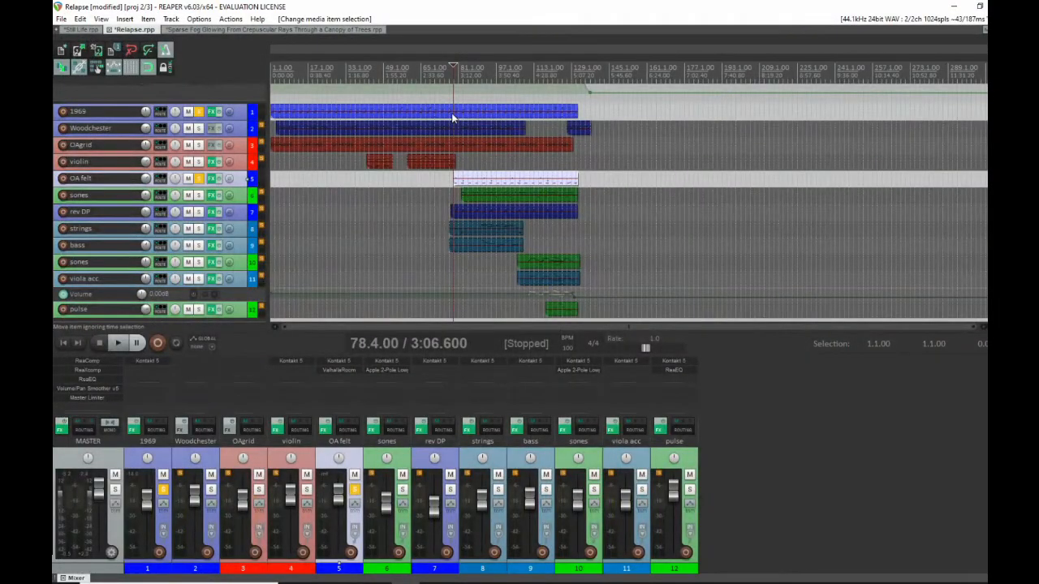
pyautogui.doubleClick(452, 117)
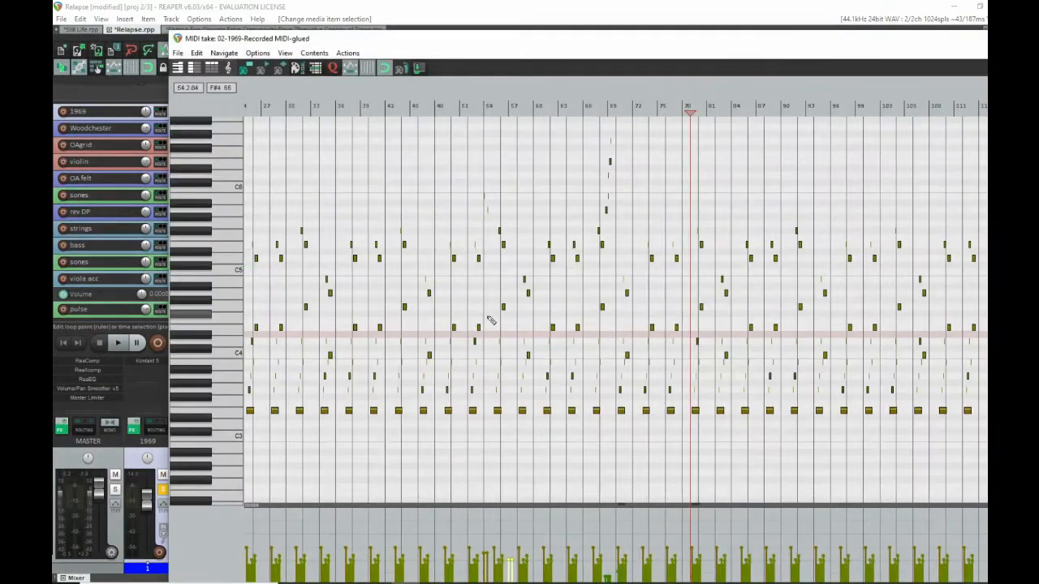
pyautogui.scroll(8, 489, 319)
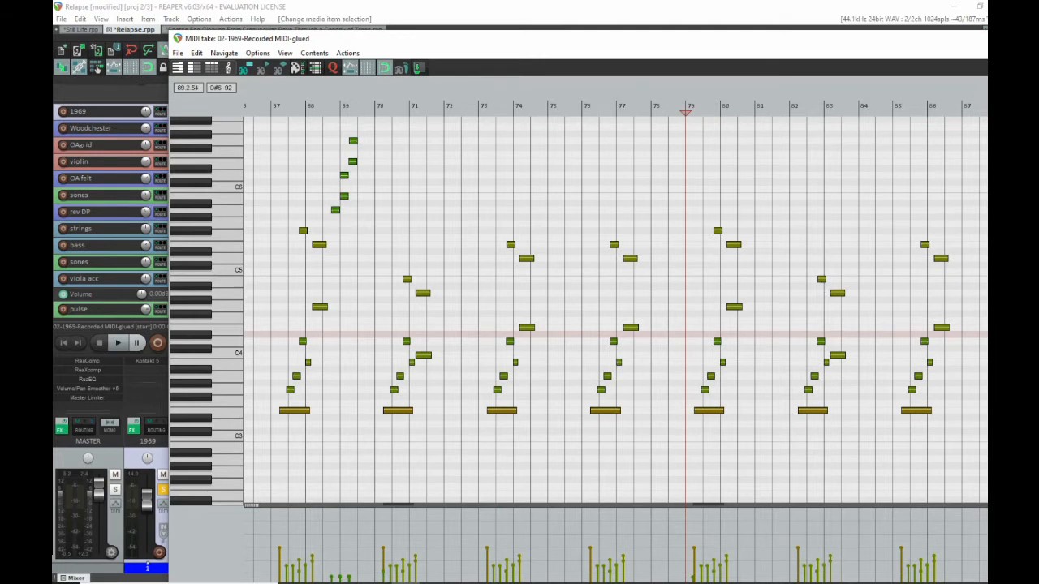
pyautogui.press('Escape')
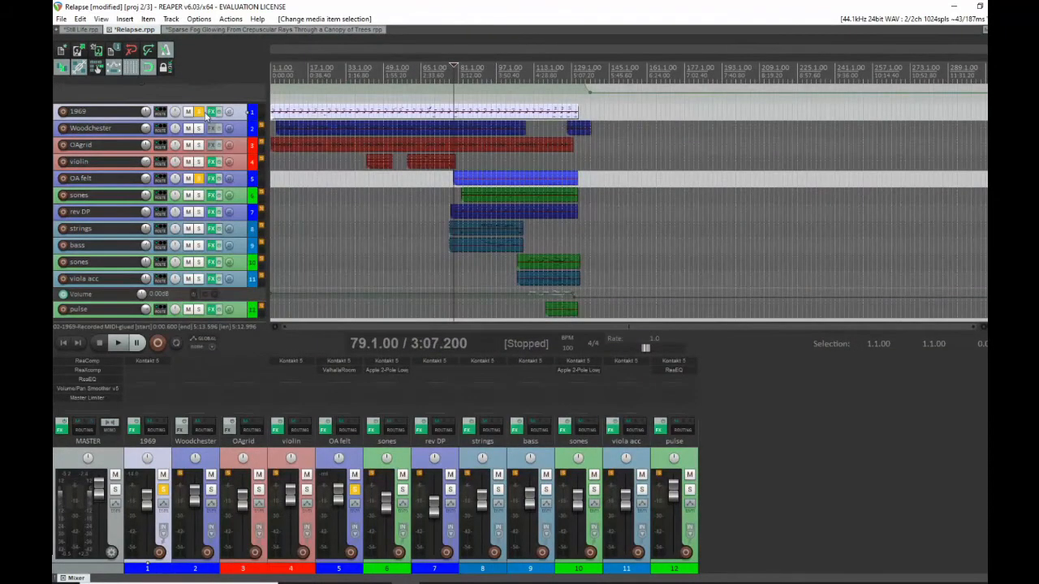
# Step: Unsolo the 1969 track, reopen OA felt's MIDI item, and play its notes from just before bar 79
pyautogui.click(199, 112)
pyautogui.doubleClick(456, 177)
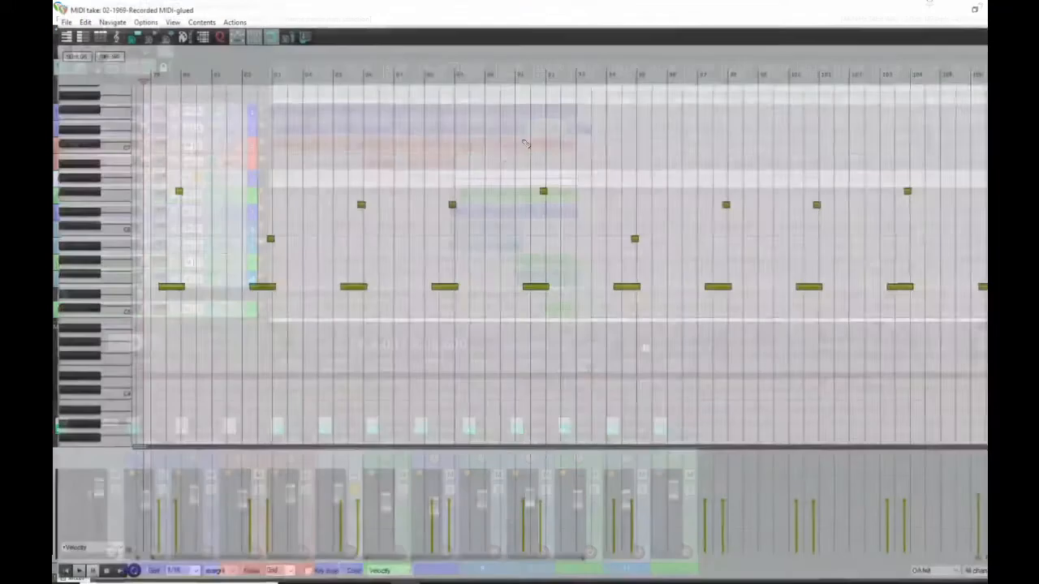
pyautogui.press('space')
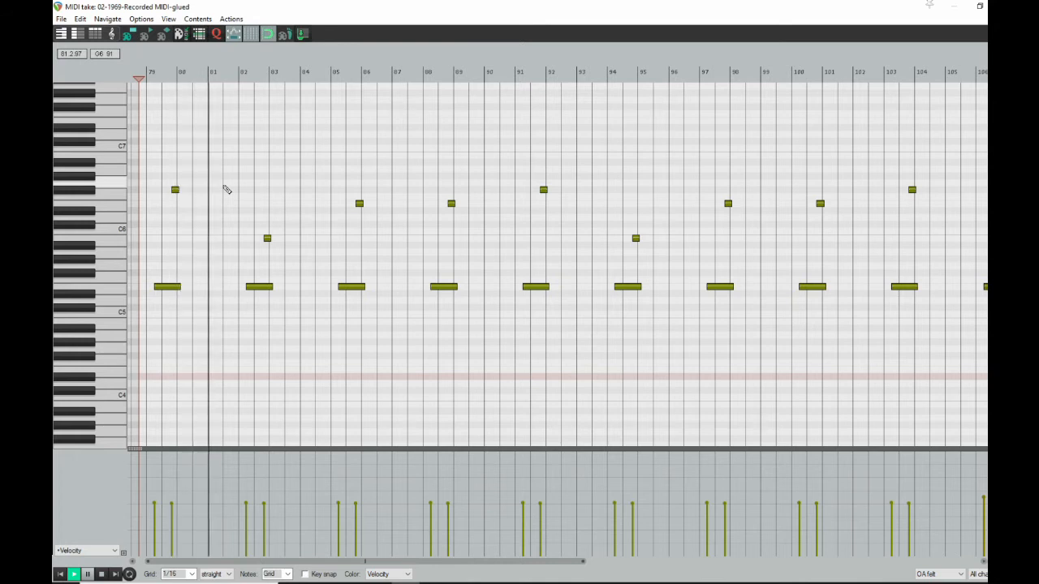
# Step: Stop the OA felt playback and place the edit cursor between bars 84 and 85
pyautogui.scroll(3, 373, 227)
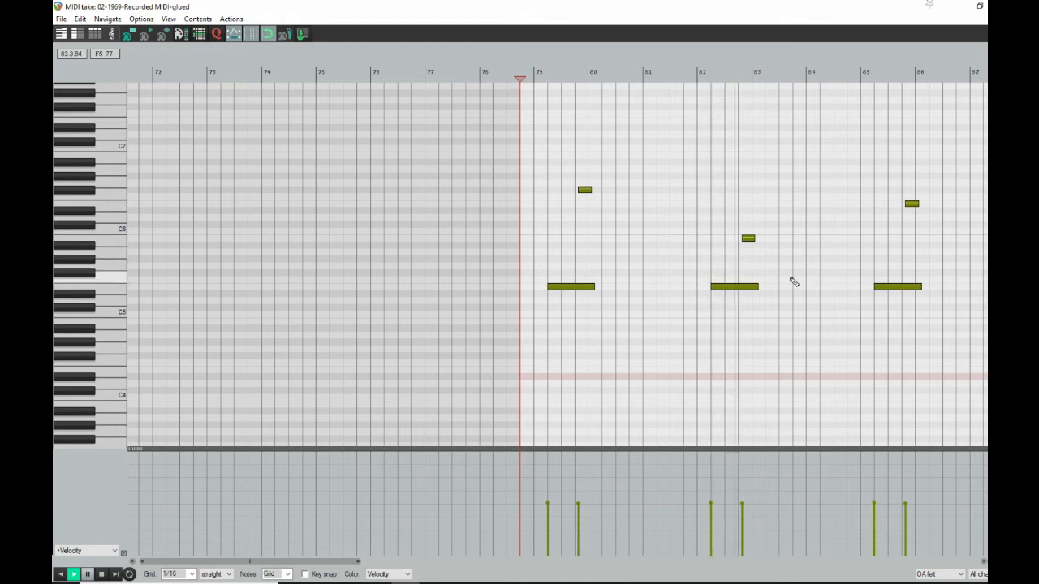
pyautogui.press('space')
pyautogui.click(845, 73)
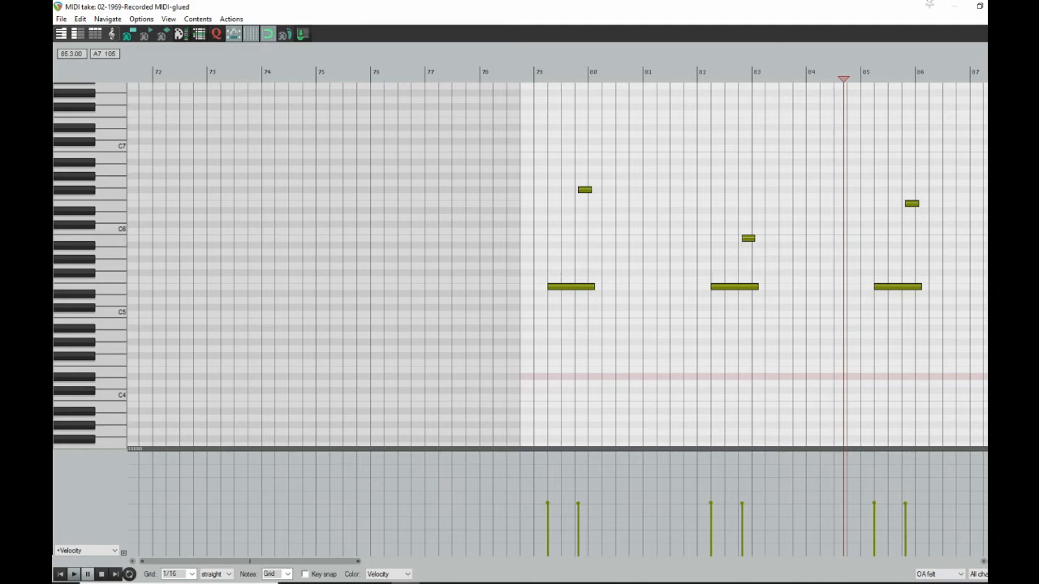
# Step: Close the MIDI editor and review OA felt's ValhallaRoom and Kontakt 5 plug-ins, closing the FX chain when done
pyautogui.click(1005, 7)
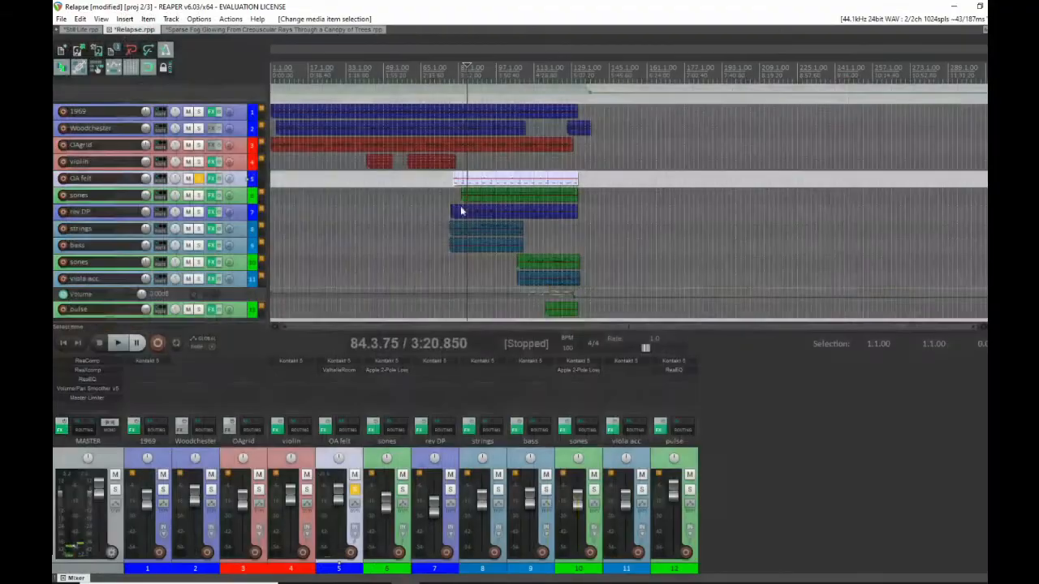
pyautogui.click(213, 179)
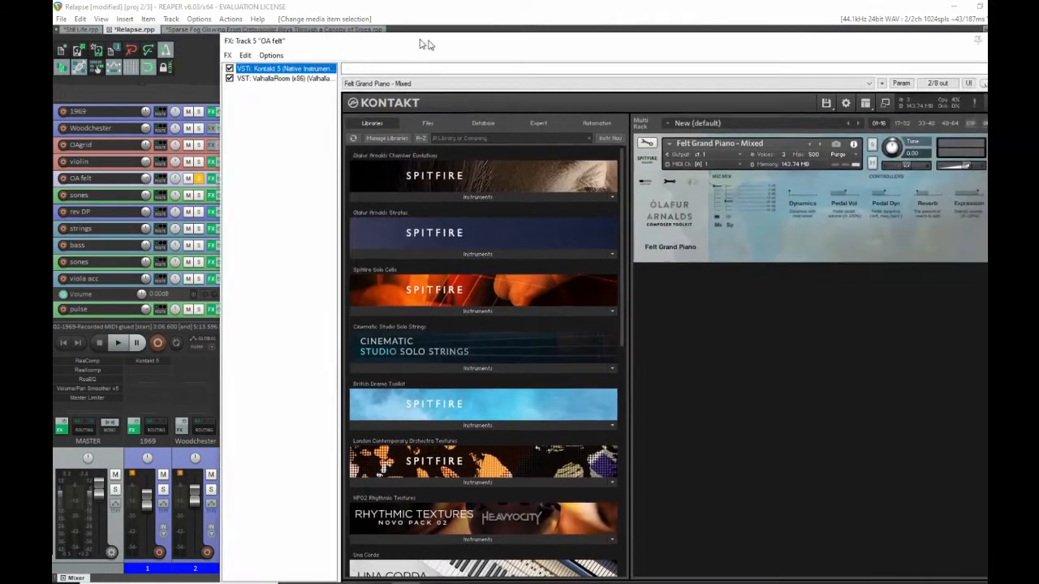
pyautogui.click(251, 66)
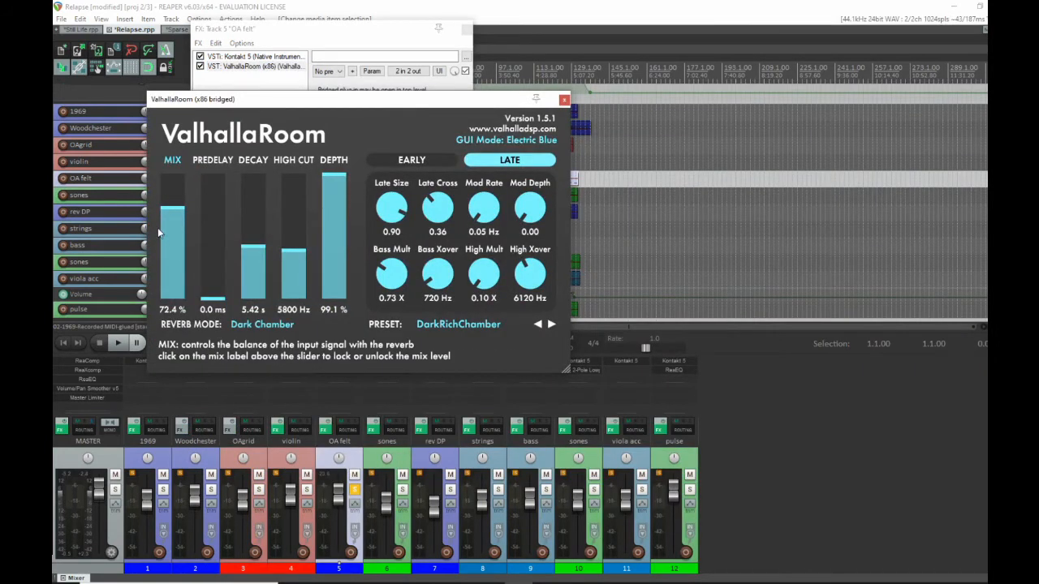
pyautogui.click(565, 102)
pyautogui.click(251, 56)
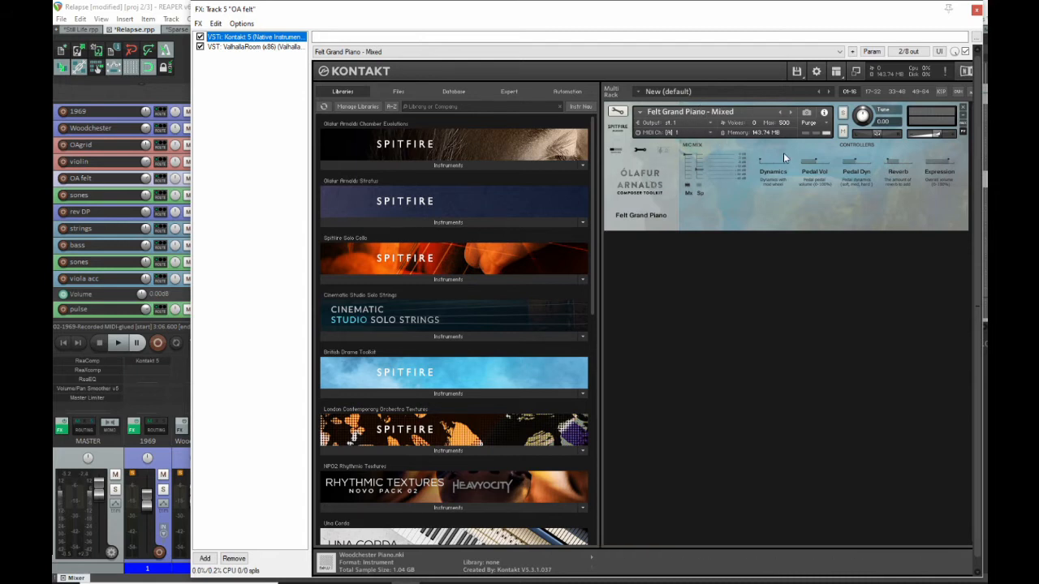
pyautogui.moveTo(909, 14); pyautogui.dragTo(851, 14)
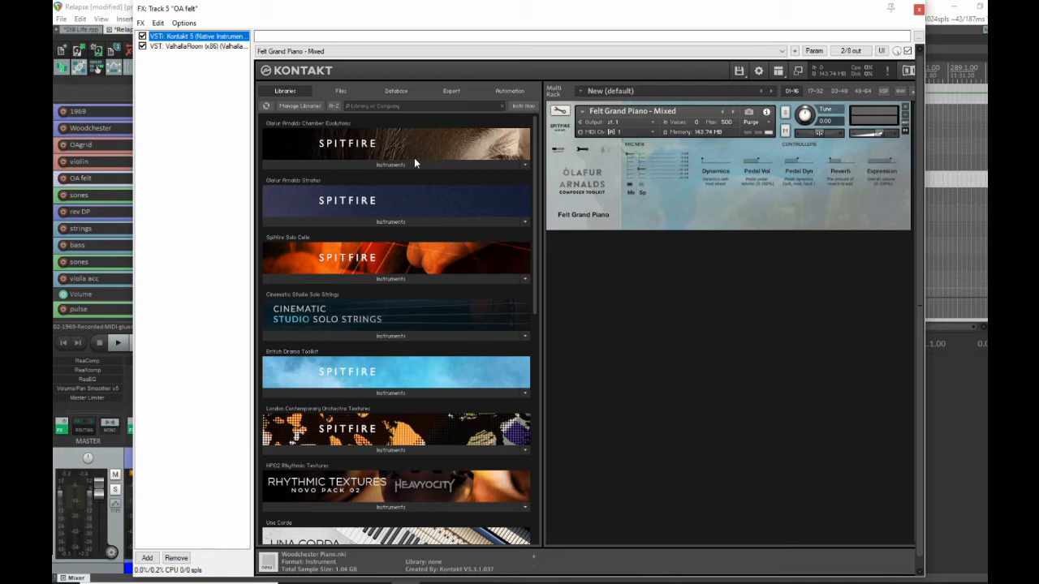
pyautogui.click(917, 9)
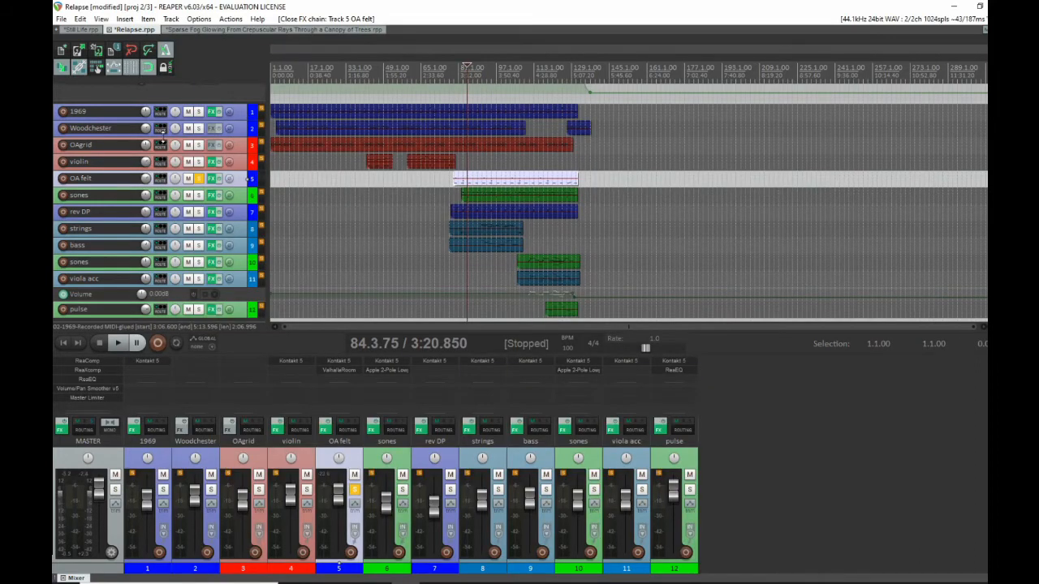
# Step: Switch the solo from the OA felt track to the sones track on track 6
pyautogui.click(240, 119)
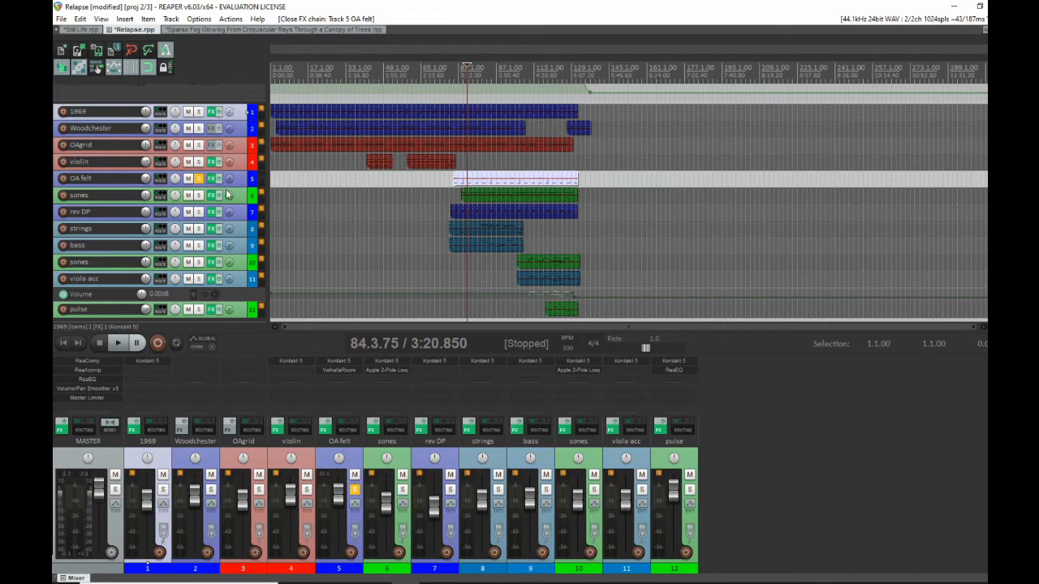
pyautogui.click(199, 180)
pyautogui.click(198, 195)
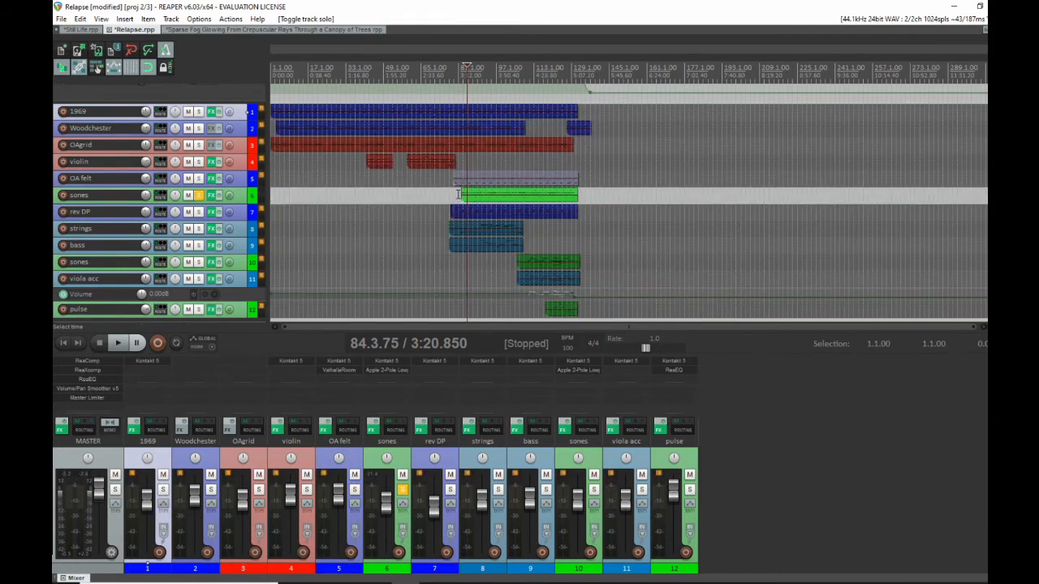
# Step: View the Kontakt 5 instrument in track 6 sones' FX chain and close the FX window
pyautogui.click(212, 195)
pyautogui.moveTo(353, 84); pyautogui.dragTo(282, 53)
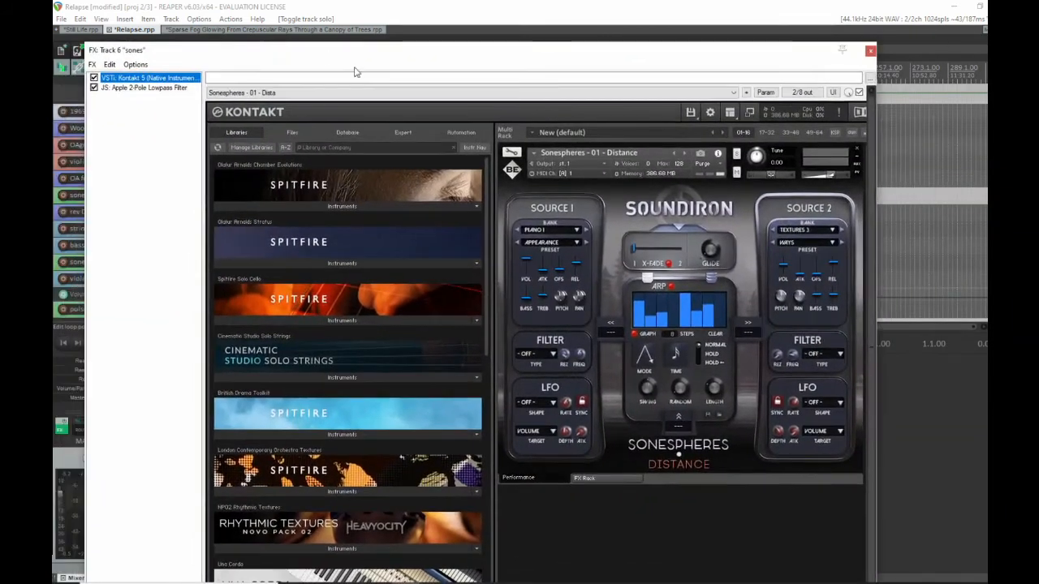
pyautogui.click(869, 51)
# Step: Open track 6 sones' MIDI item, play its notes from bar 124, and close the editor after stopping
pyautogui.doubleClick(460, 193)
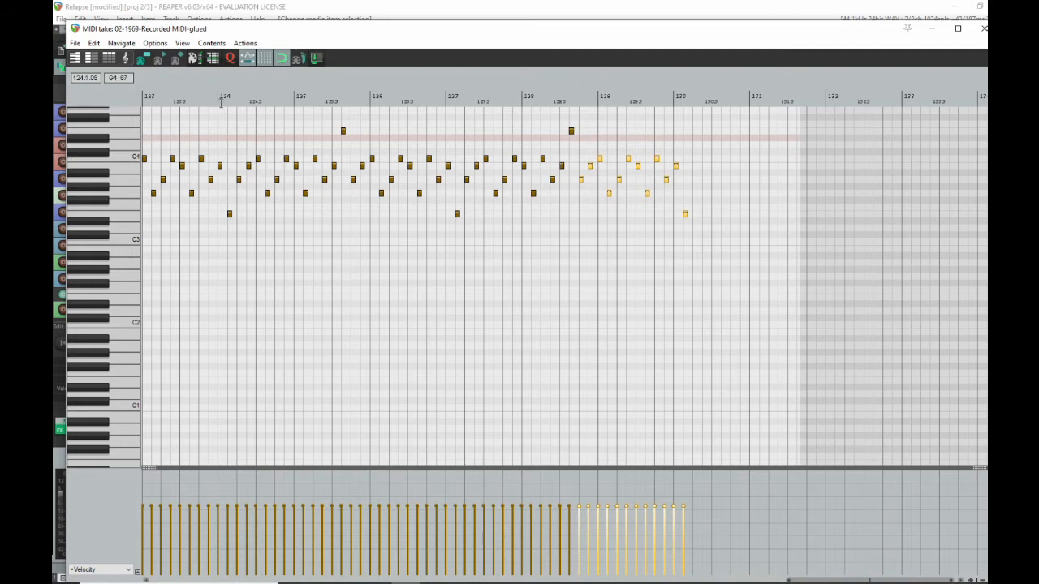
pyautogui.press('space')
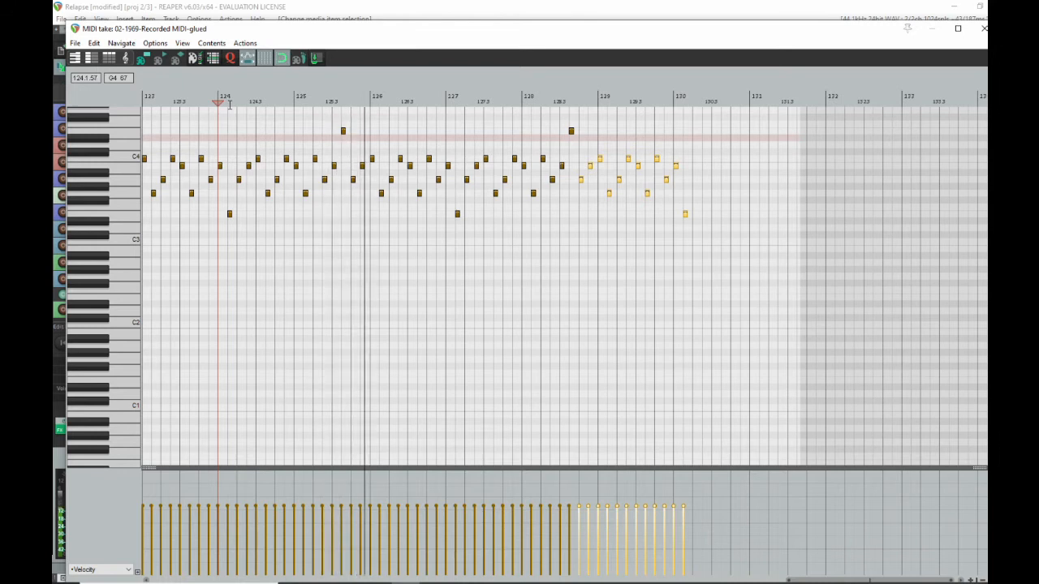
pyautogui.press('space')
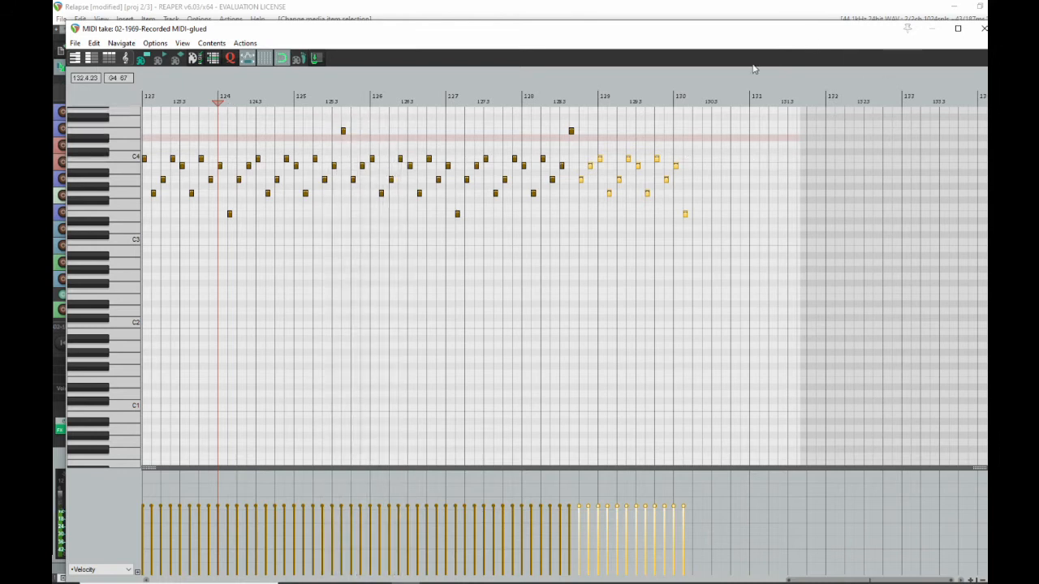
pyautogui.click(983, 28)
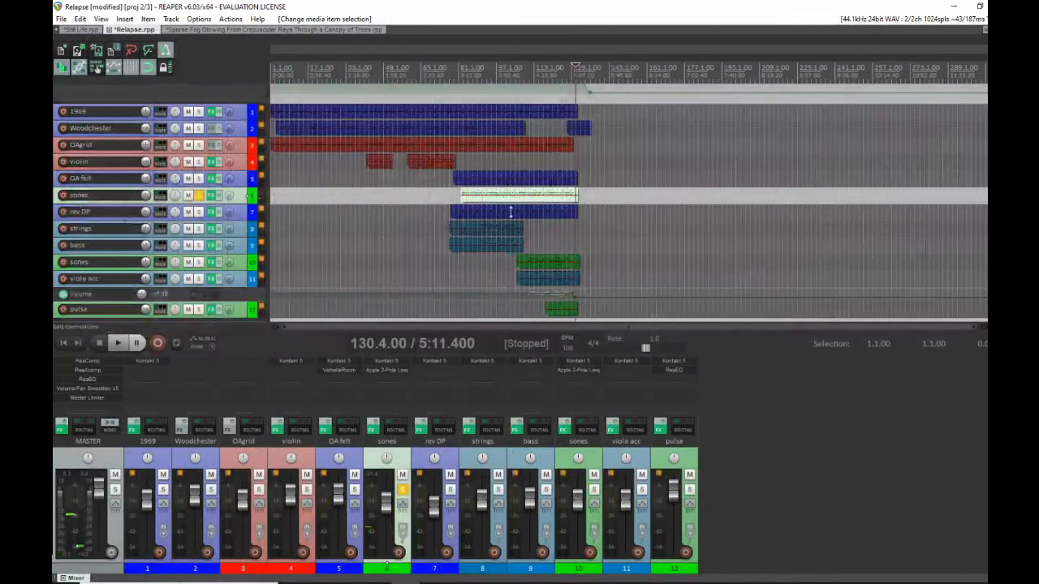
# Step: Unsolo track 6 sones and solo the sones and viola acc tracks, tracks 10 and 11
pyautogui.click(199, 196)
pyautogui.scroll(-1, 236, 212)
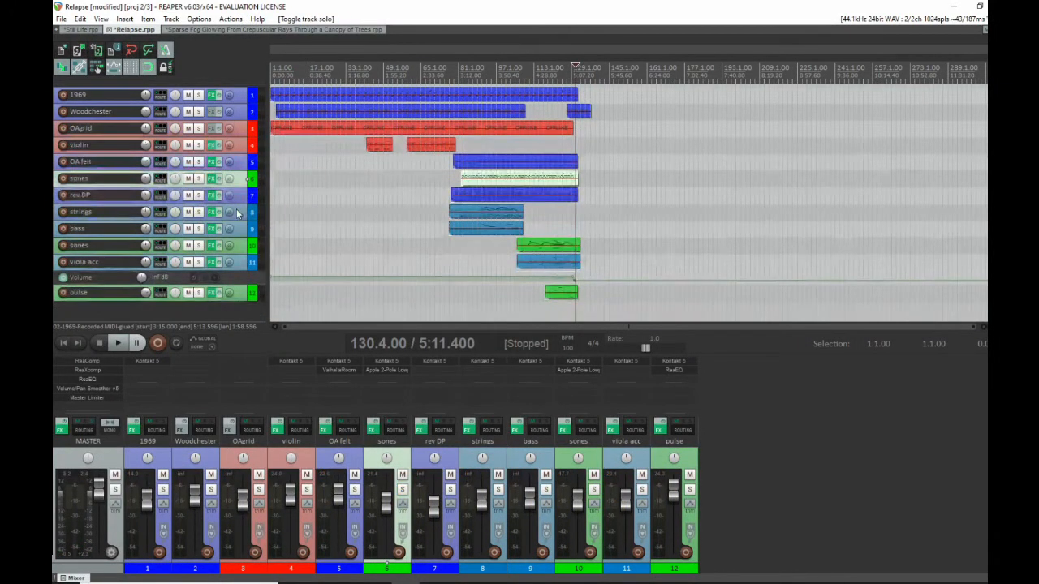
pyautogui.scroll(-1, 236, 211)
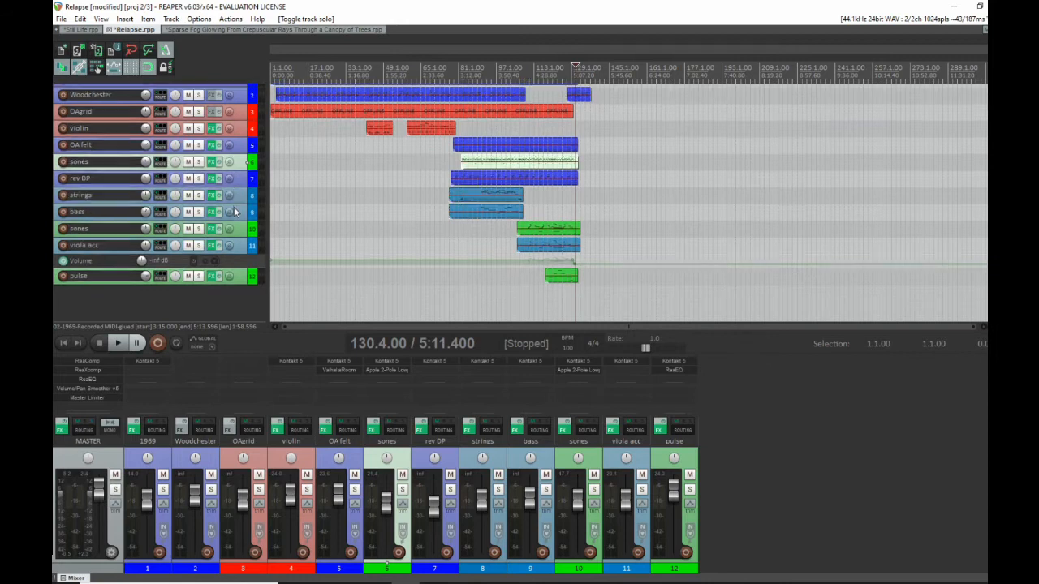
pyautogui.click(199, 229)
pyautogui.click(198, 245)
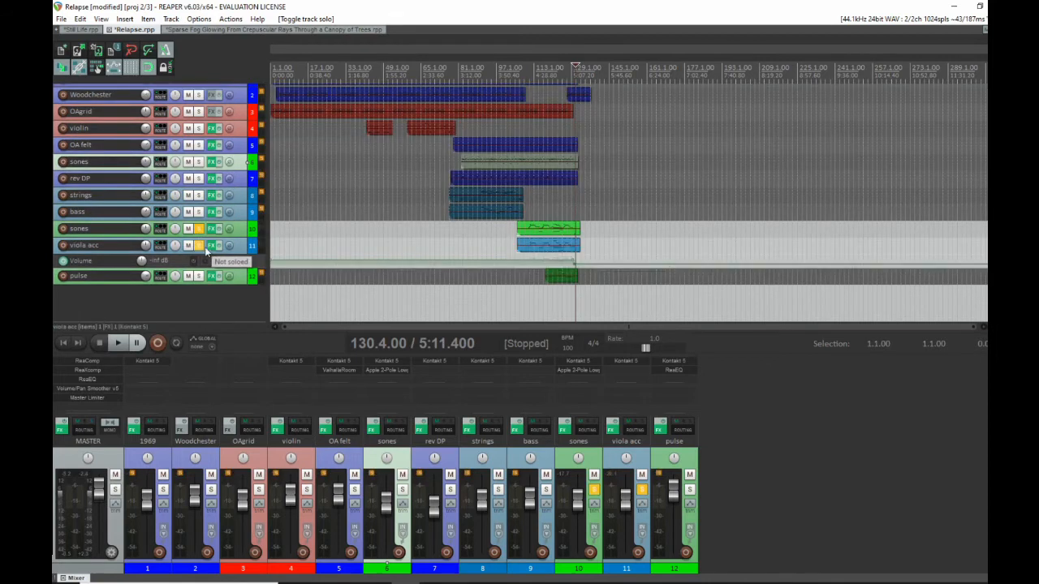
# Step: View the notes in track 10 sones' MIDI item, close the editor, and unsolo that track
pyautogui.doubleClick(523, 231)
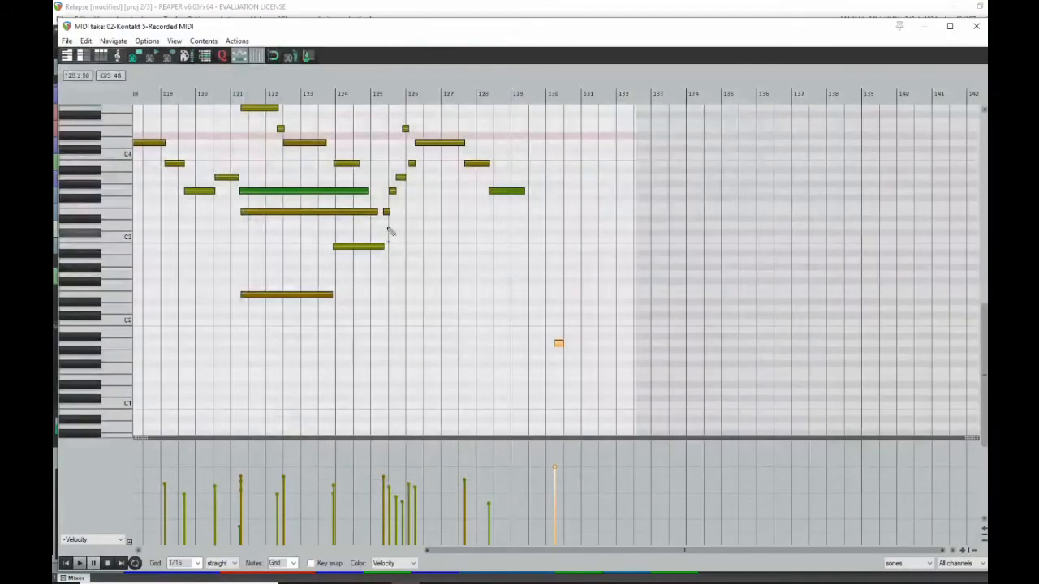
pyautogui.click(982, 30)
pyautogui.click(199, 228)
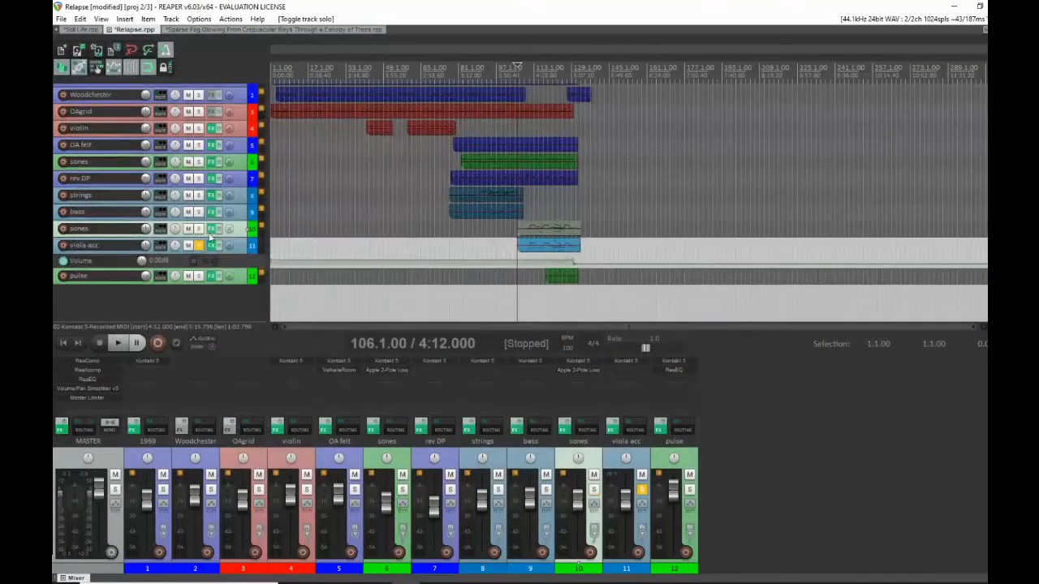
# Step: Open viola acc's MIDI item, play its melody from early in bar 110, and close the editor after stopping
pyautogui.click(527, 246)
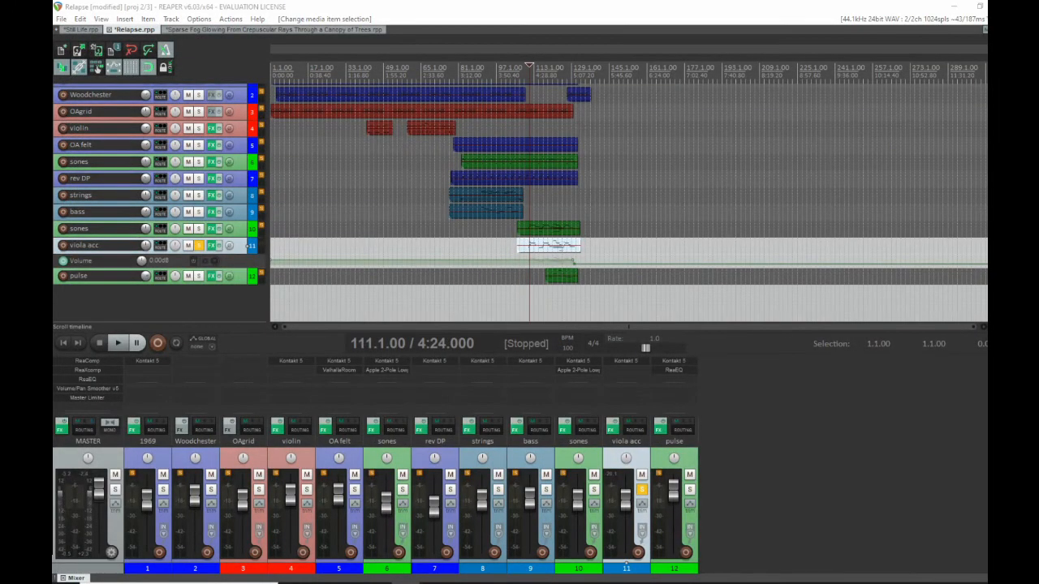
pyautogui.doubleClick(536, 246)
pyautogui.scroll(-6, 490, 250)
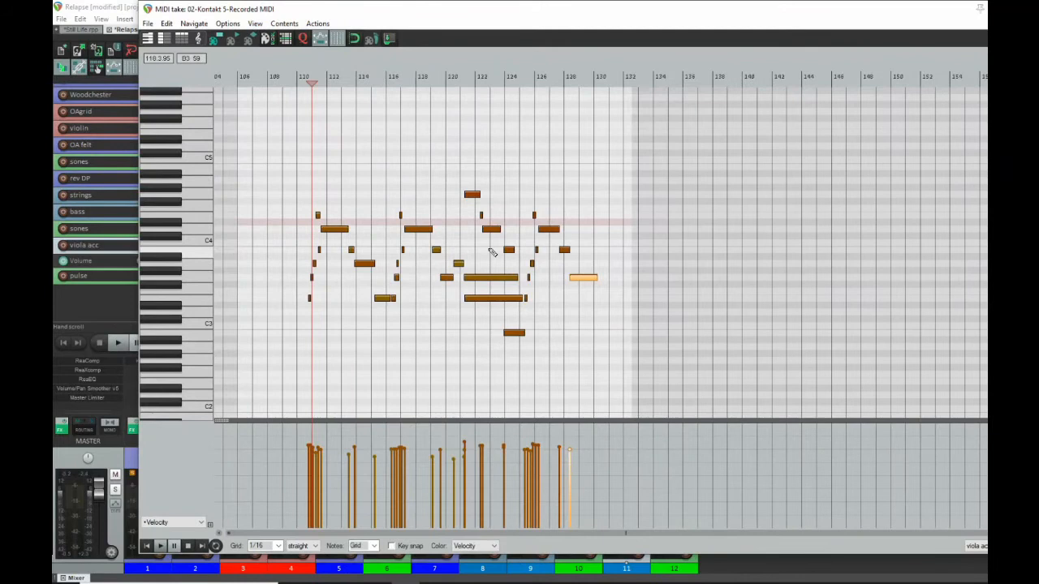
pyautogui.scroll(7, 491, 252)
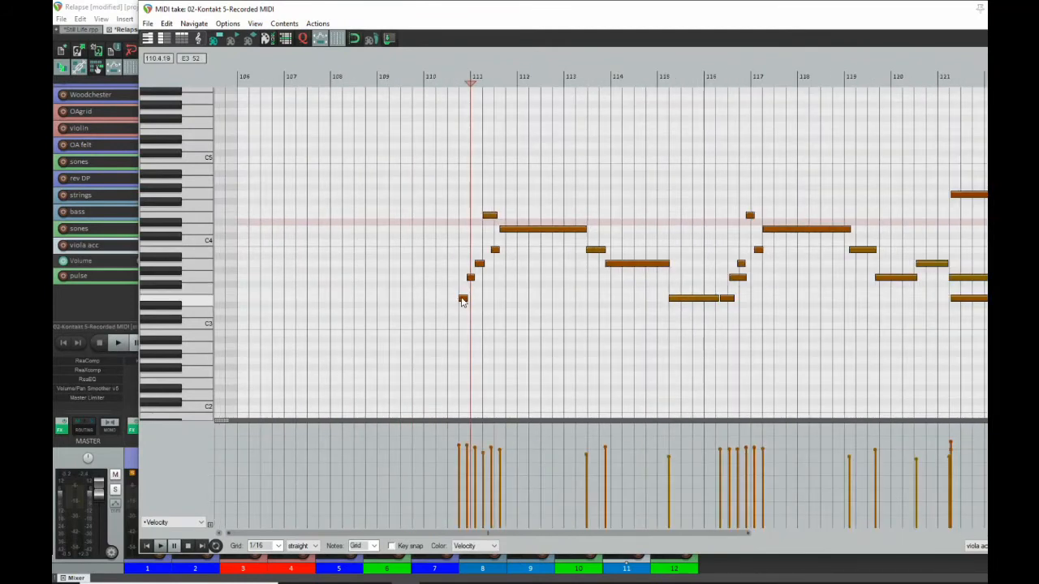
pyautogui.click(431, 82)
pyautogui.press('space')
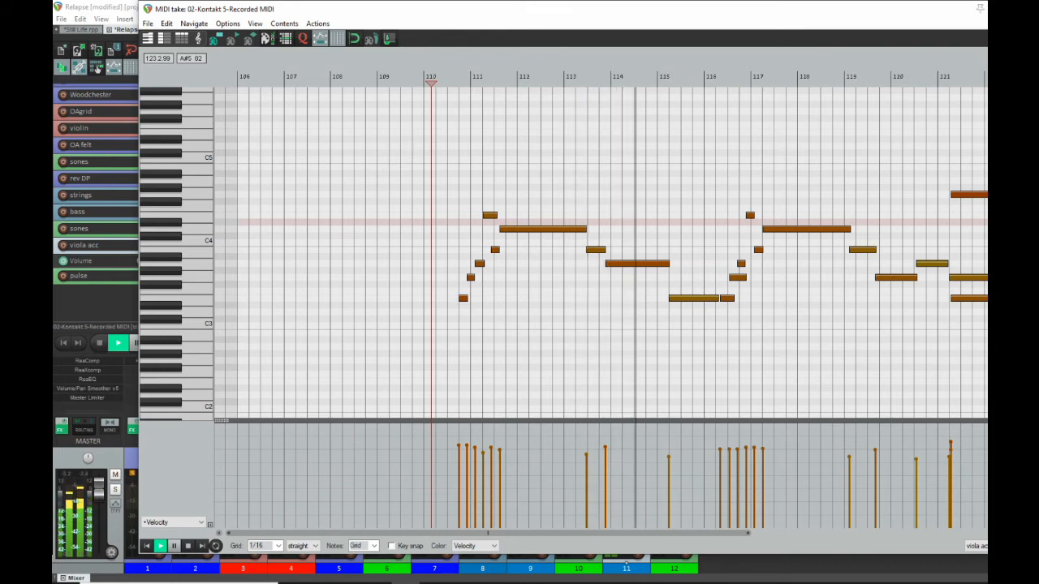
pyautogui.press('space')
pyautogui.press('Escape')
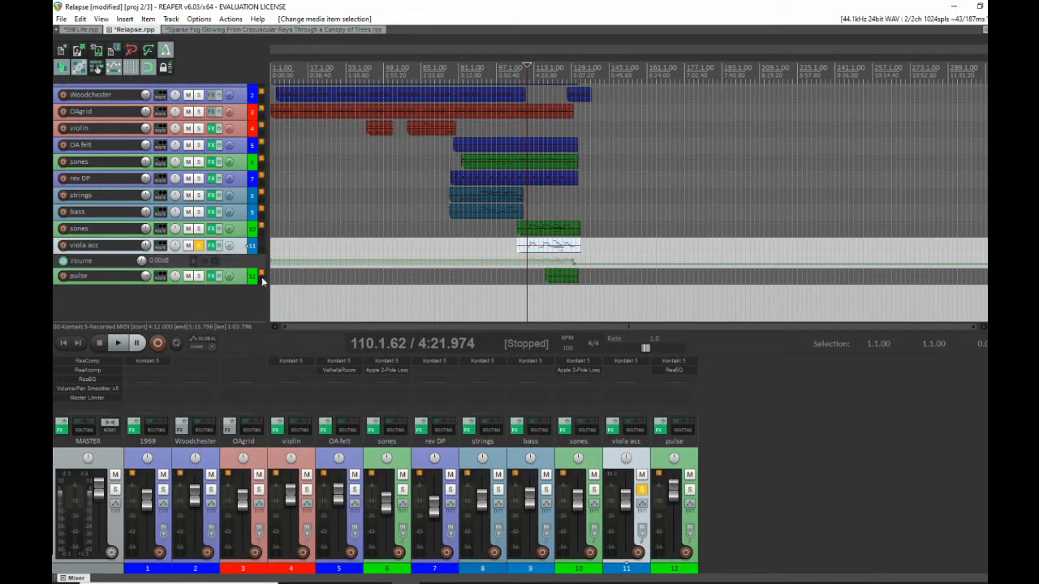
# Step: Switch the solo from viola acc to track 10 sones and open its MIDI item at the opening phrase
pyautogui.click(202, 247)
pyautogui.click(200, 230)
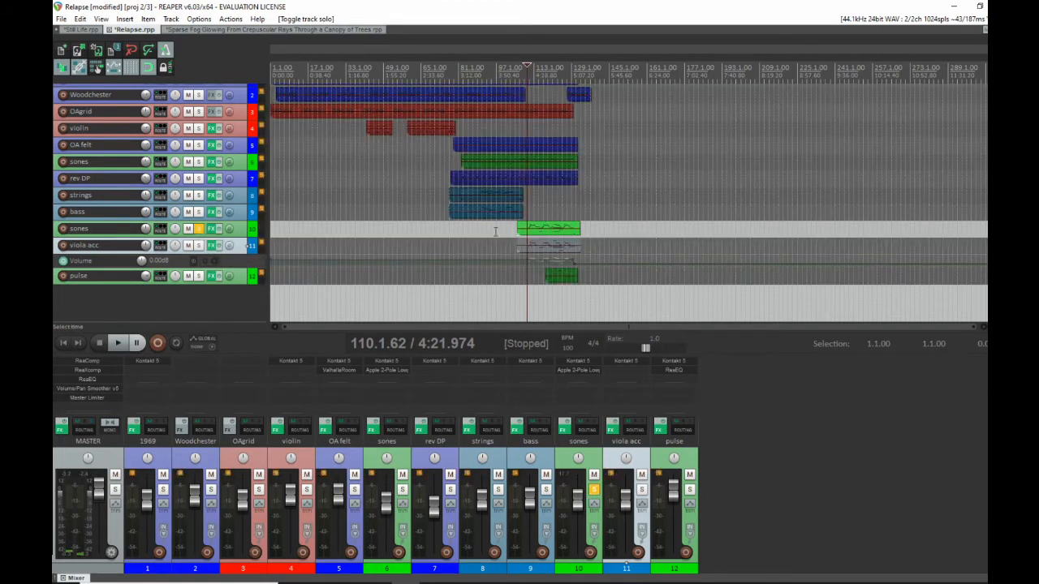
pyautogui.doubleClick(523, 231)
pyautogui.scroll(3, 422, 235)
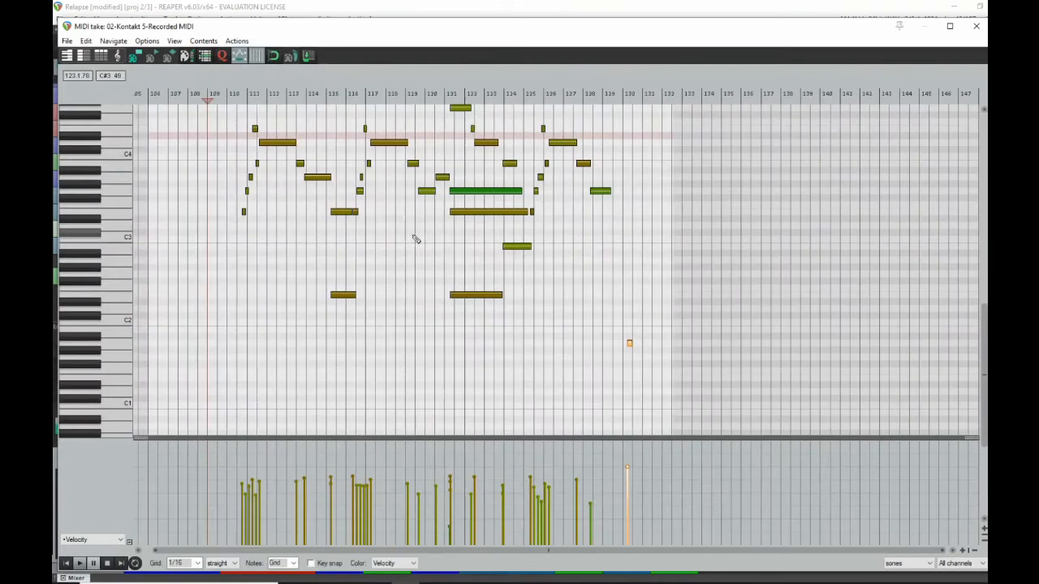
pyautogui.scroll(3, 426, 234)
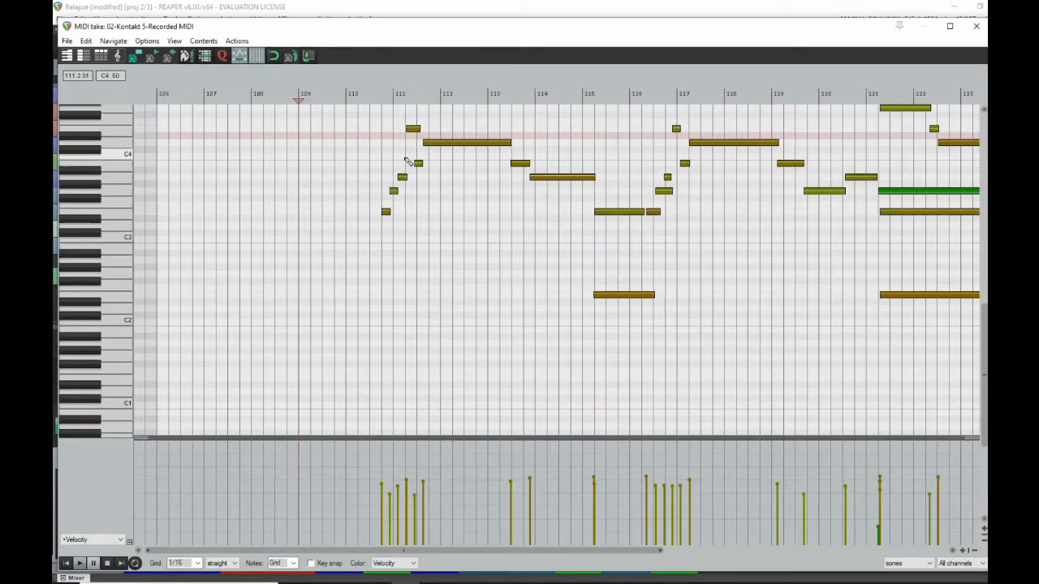
# Step: Play track 10 sones' notes from early in bar 110, stop playback, and close the MIDI editor
pyautogui.click(365, 101)
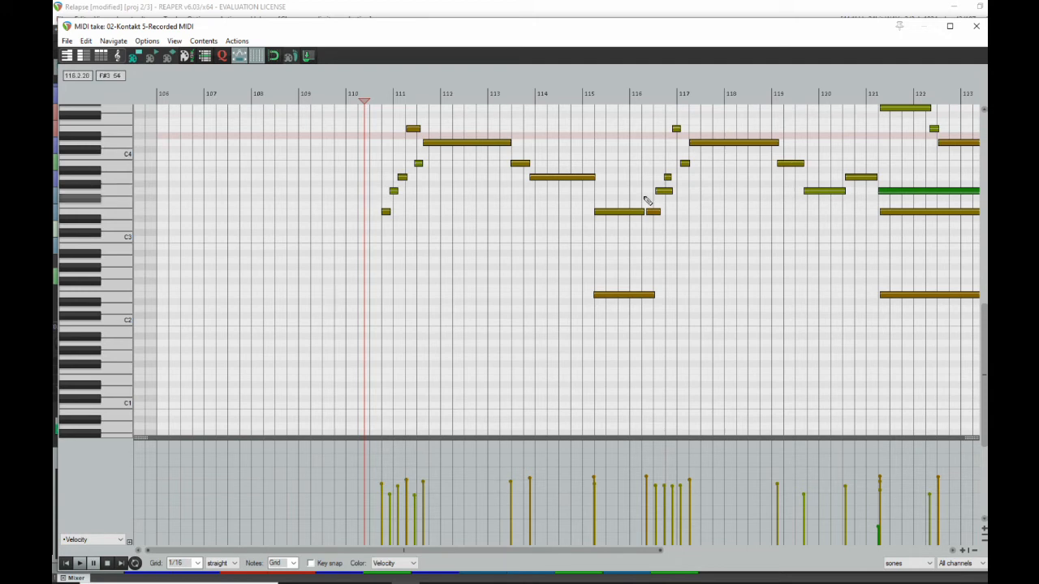
pyautogui.press('space')
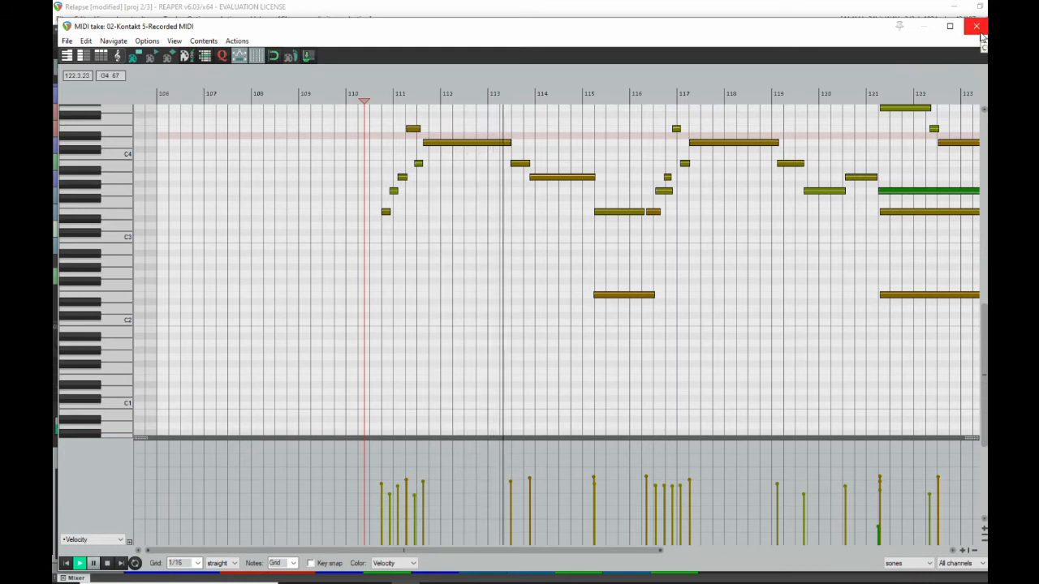
pyautogui.press('space')
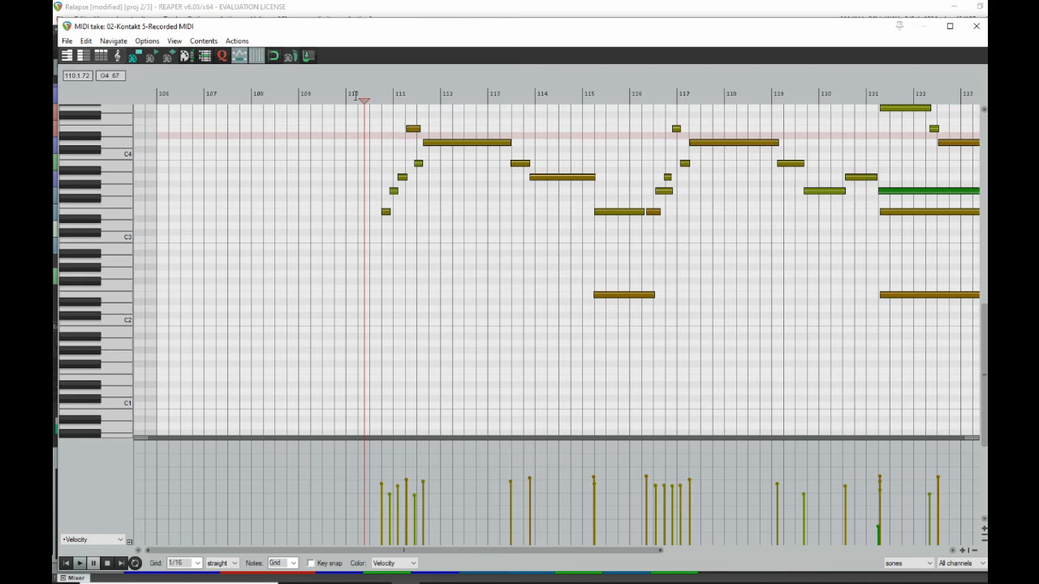
pyautogui.click(976, 26)
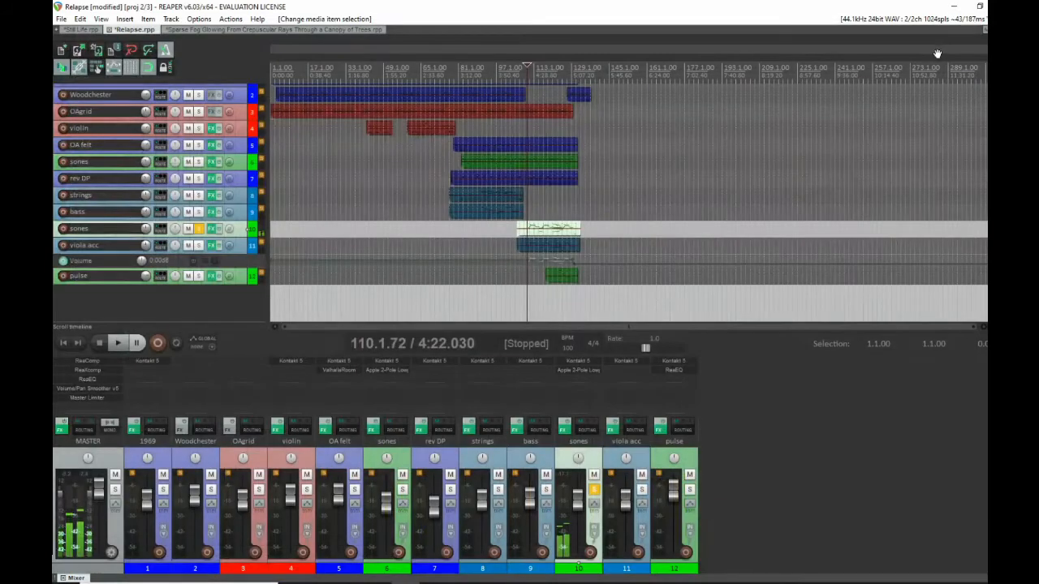
# Step: Solo viola acc together with track 10 sones and play both from bar 110, stopping playback when done
pyautogui.click(198, 245)
pyautogui.press('space')
pyautogui.scroll(5, 674, 272)
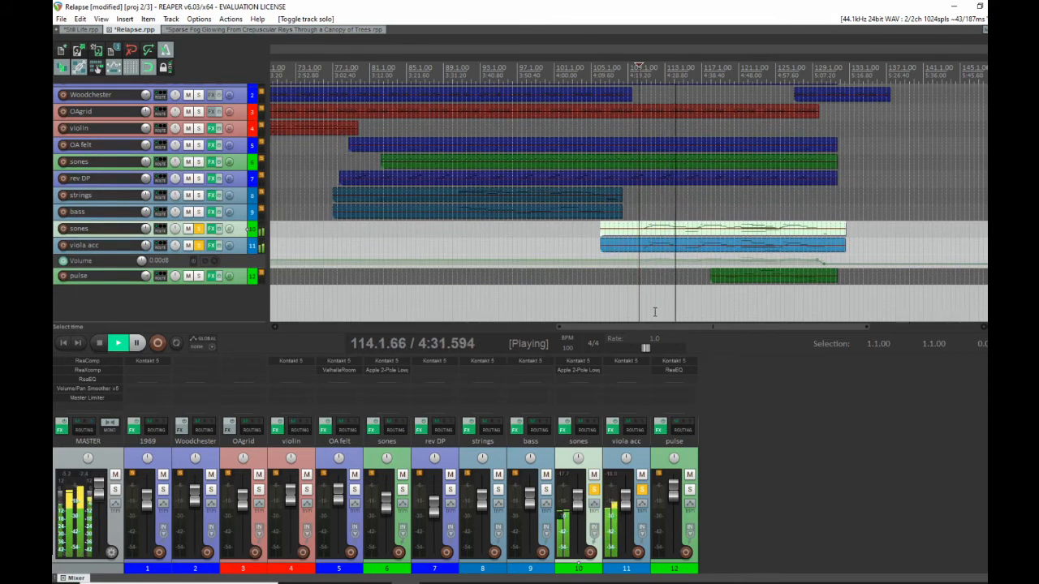
pyautogui.press('space')
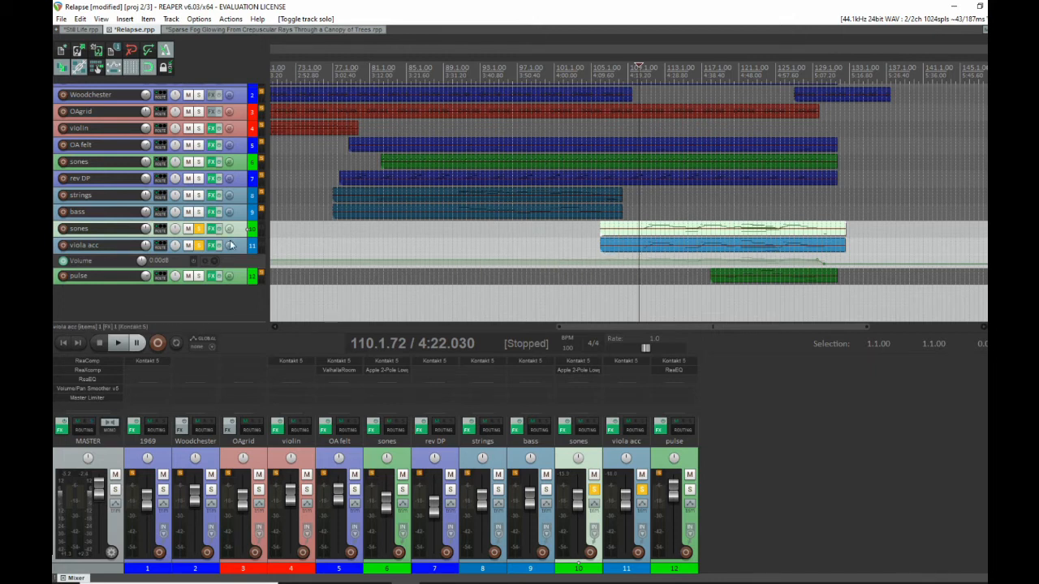
# Step: Reopen the sones MIDI item, select three of the rising notes around bar 111, and place the edit cursor midway through bar 110
pyautogui.doubleClick(643, 246)
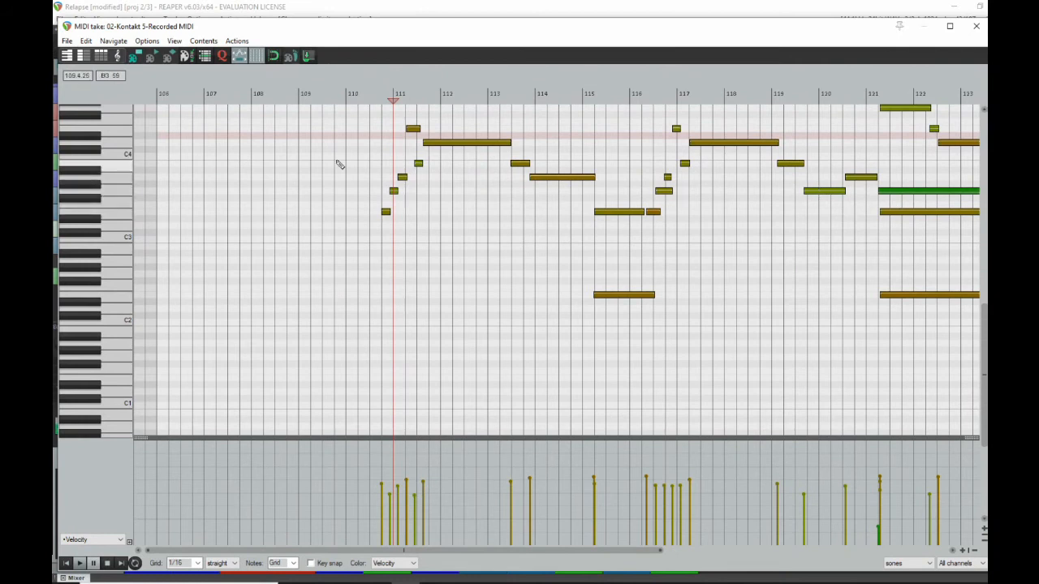
pyautogui.moveTo(396, 194); pyautogui.dragTo(432, 202)
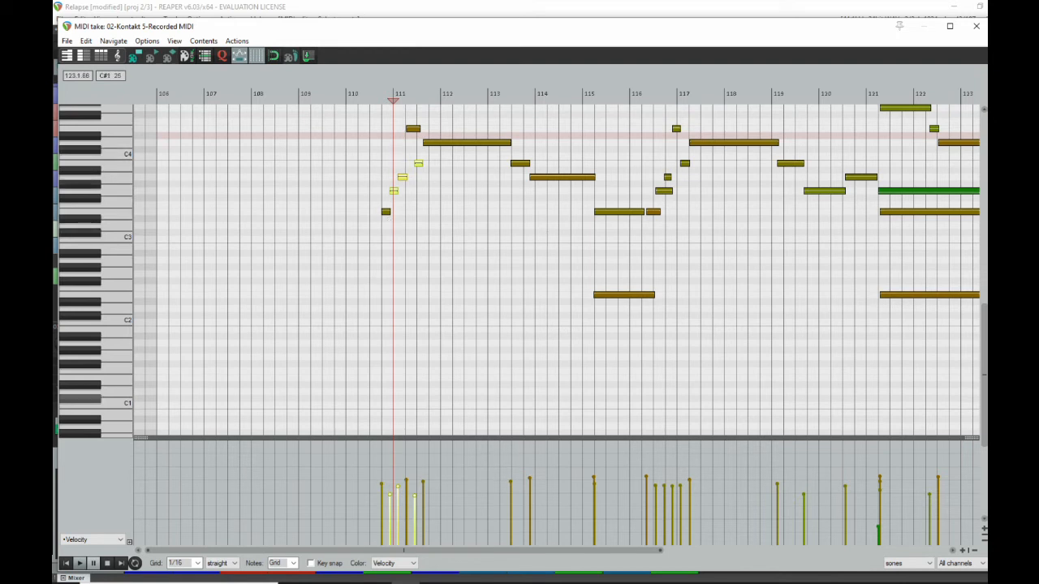
pyautogui.click(371, 104)
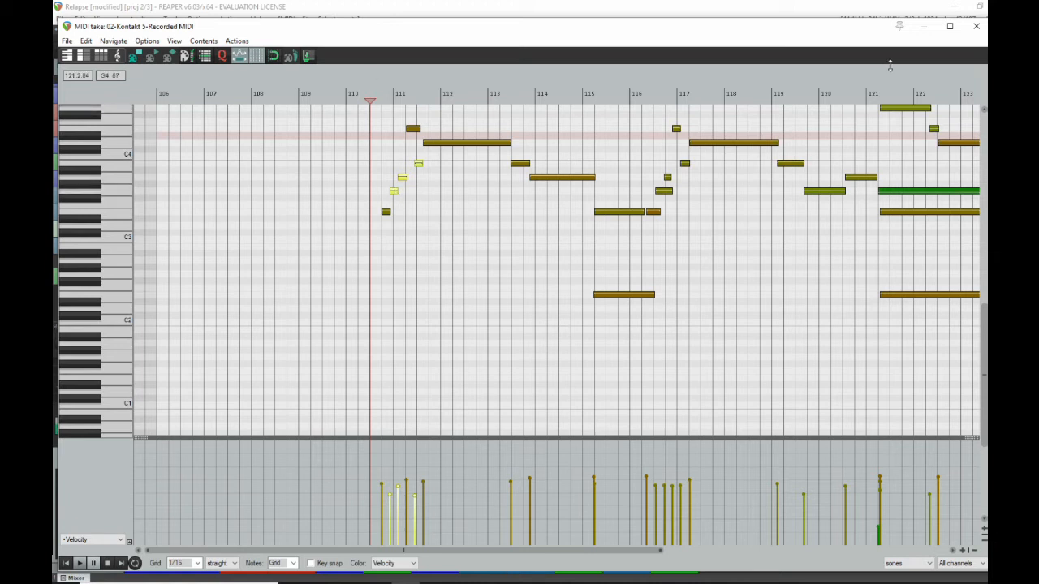
# Step: Switch to the Sparse Fog Glowing From Crepuscular Rays Through a Canopy of Trees project and leave only the felt track soloed
pyautogui.click(976, 26)
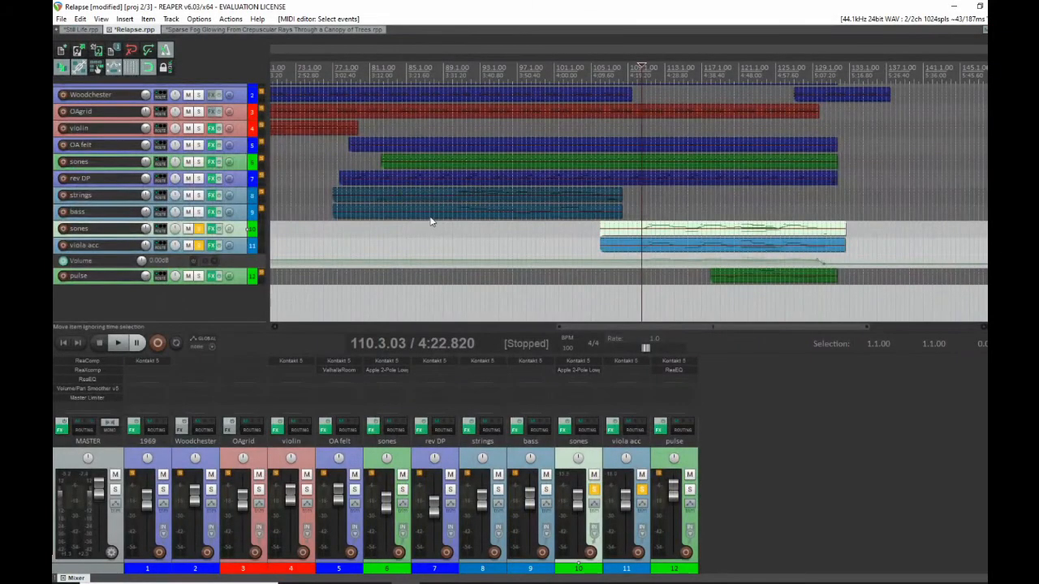
pyautogui.click(180, 31)
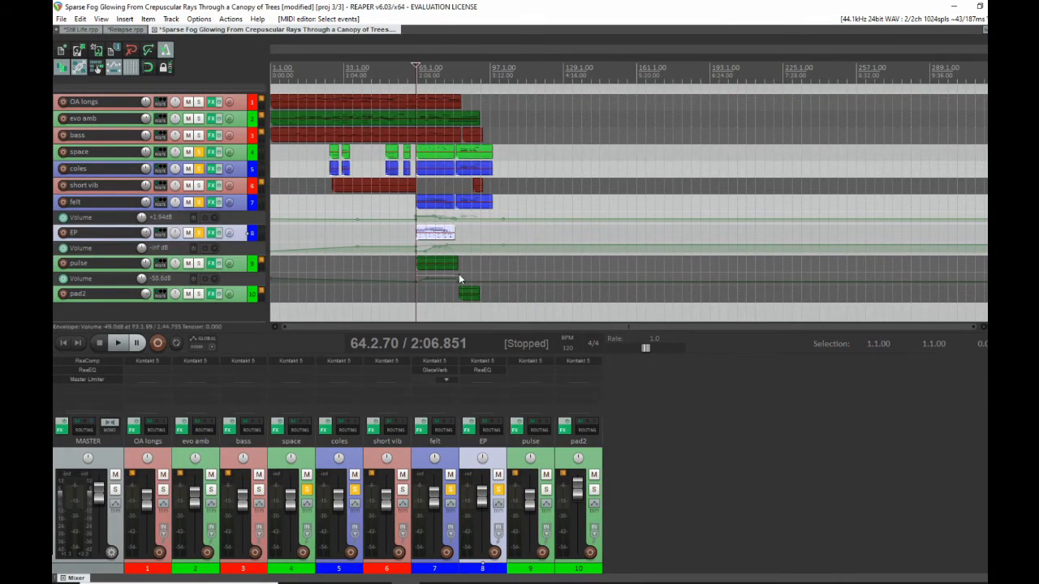
pyautogui.scroll(3, 588, 199)
pyautogui.scroll(2, 643, 288)
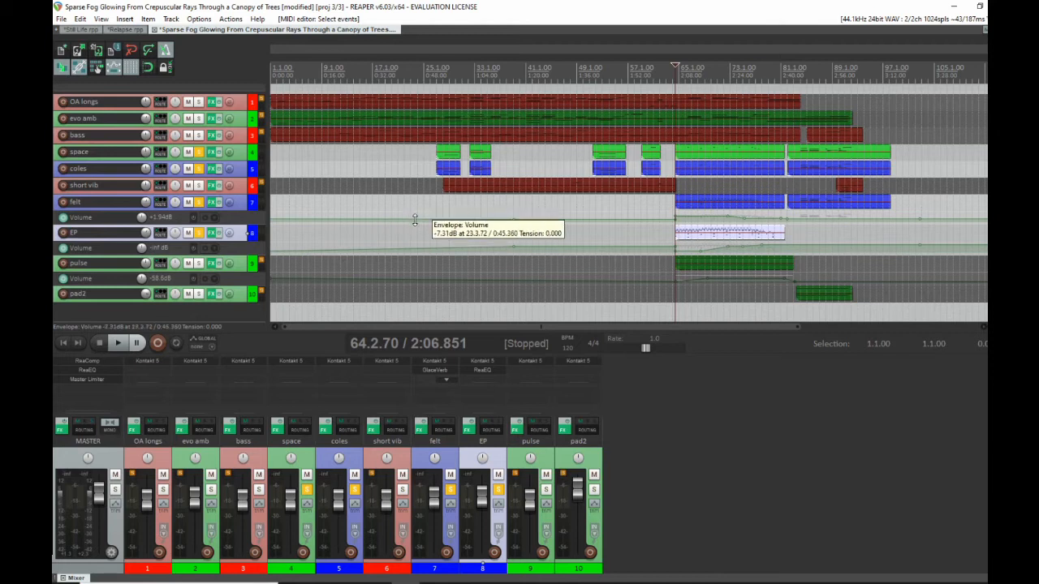
pyautogui.click(198, 233)
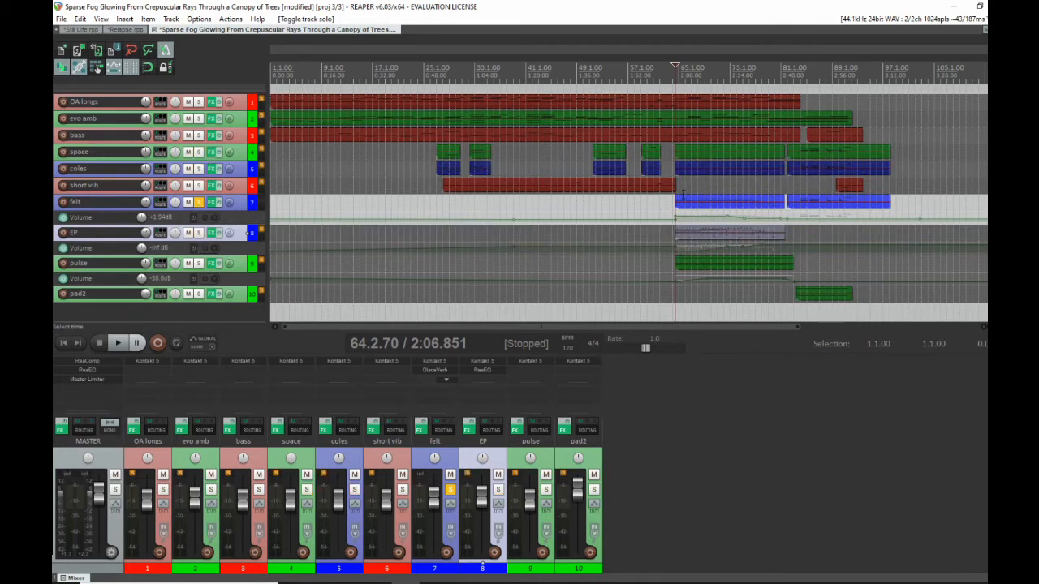
# Step: Open felt's MIDI item near bar 64, play its repeating pattern from just before the first notes, and close the MIDI editor when done
pyautogui.doubleClick(676, 201)
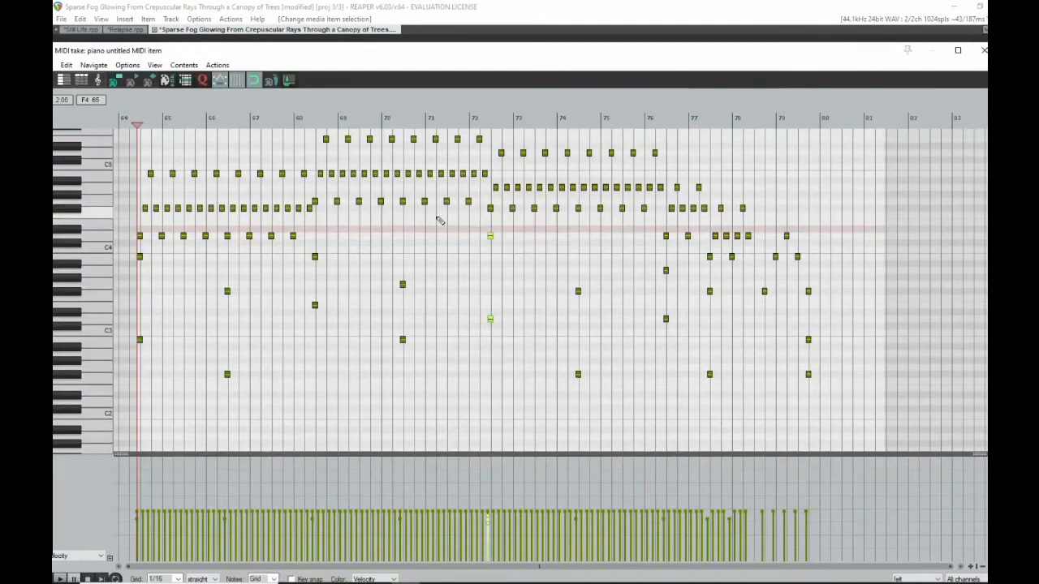
pyautogui.click(127, 122)
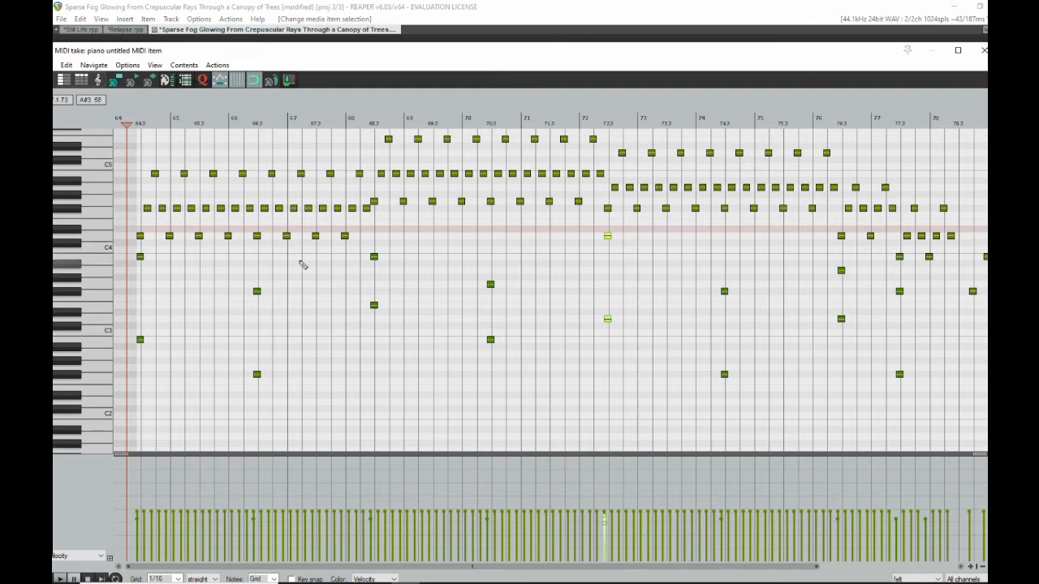
pyautogui.press('space')
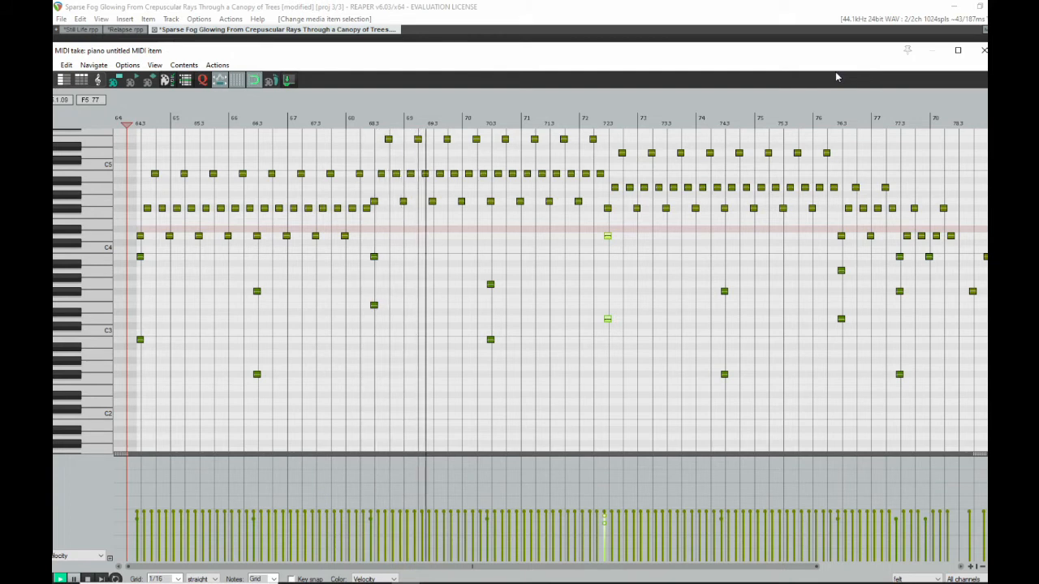
pyautogui.press('space')
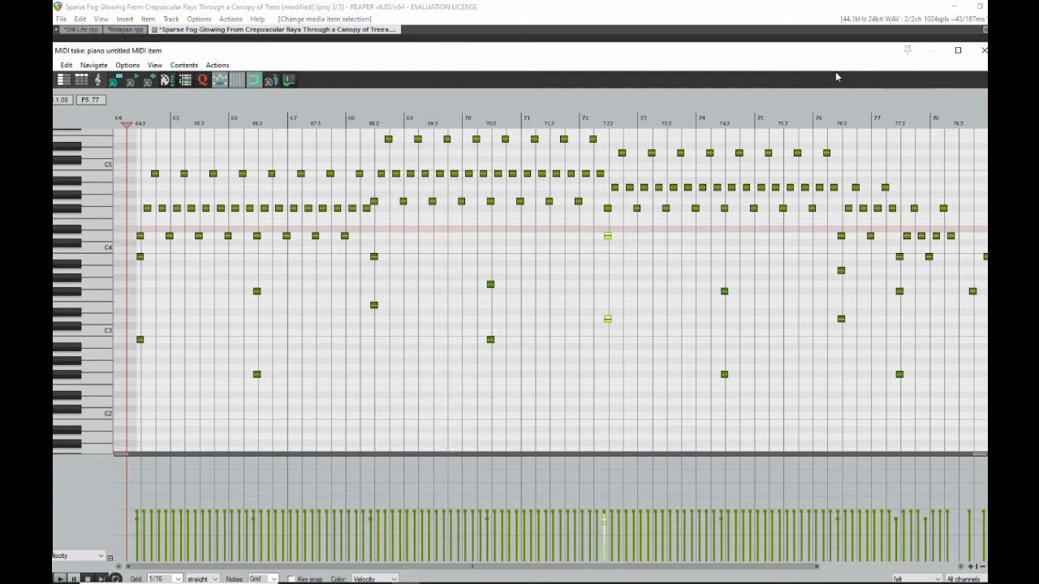
pyautogui.click(357, 107)
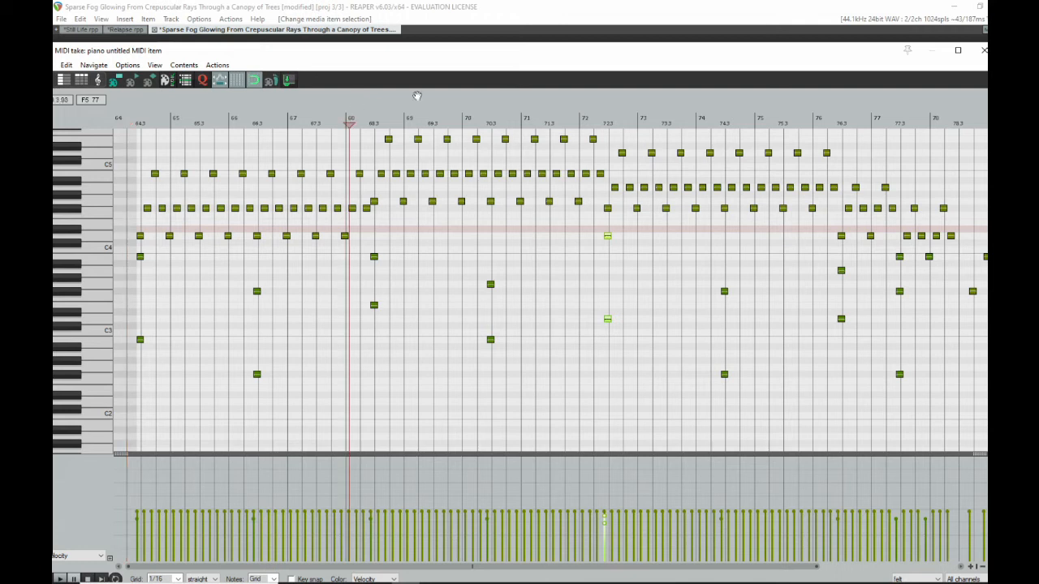
pyautogui.click(980, 51)
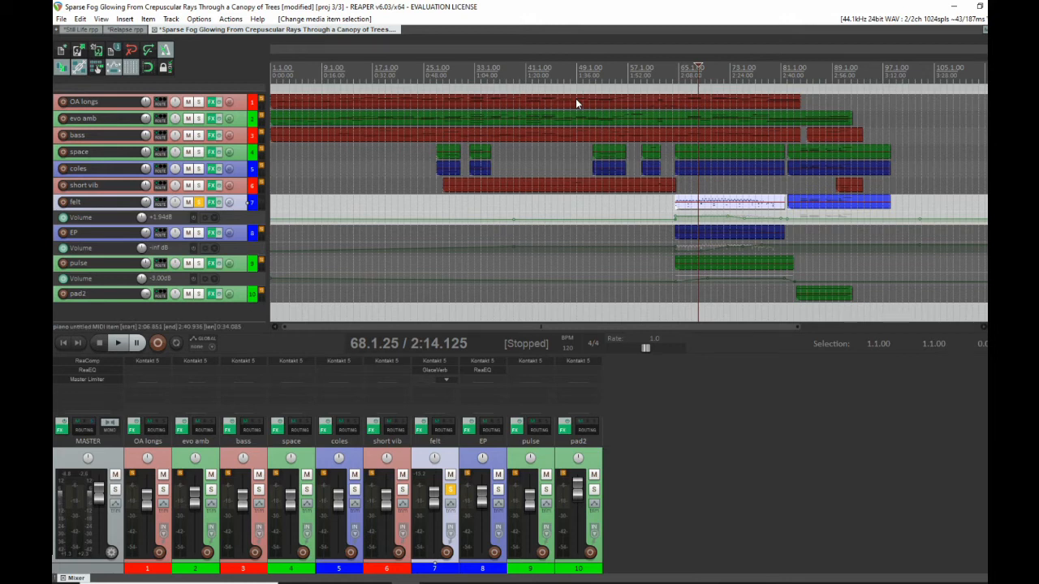
# Step: Switch the solo from felt to space and view the notes in space's MIDI item starting in bar 64
pyautogui.click(672, 203)
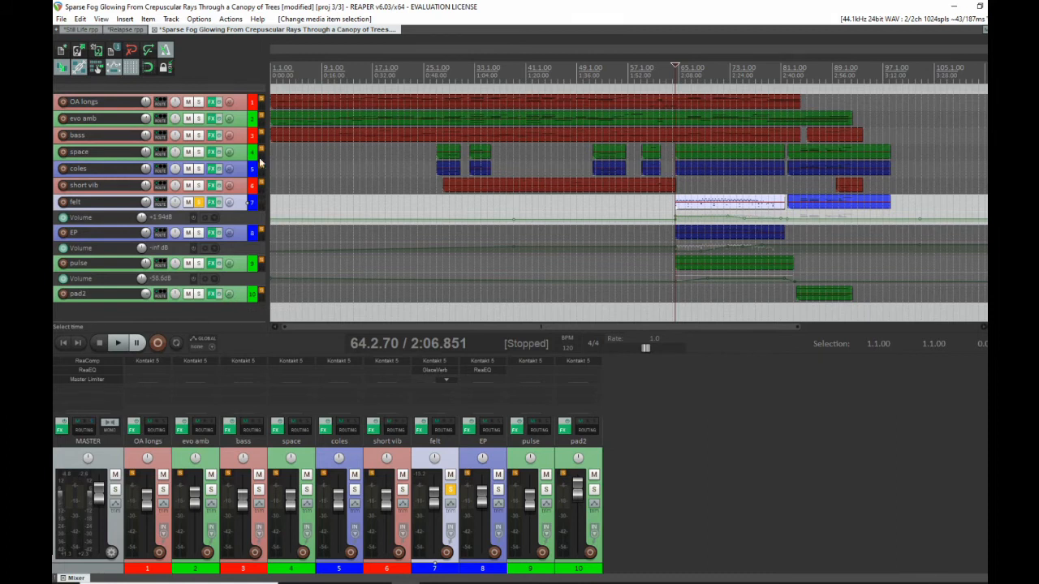
pyautogui.click(199, 202)
pyautogui.click(198, 151)
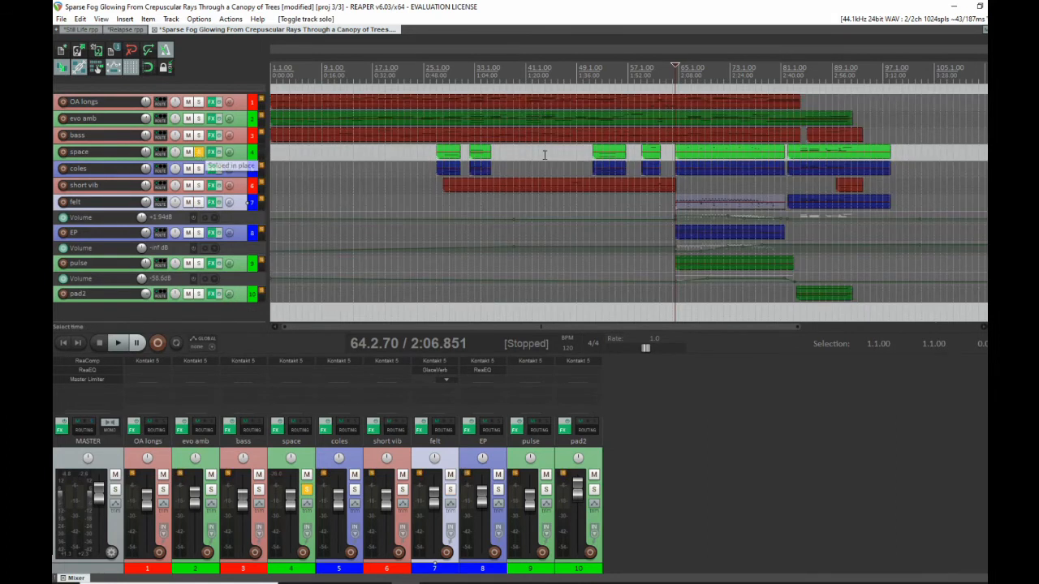
pyautogui.doubleClick(676, 151)
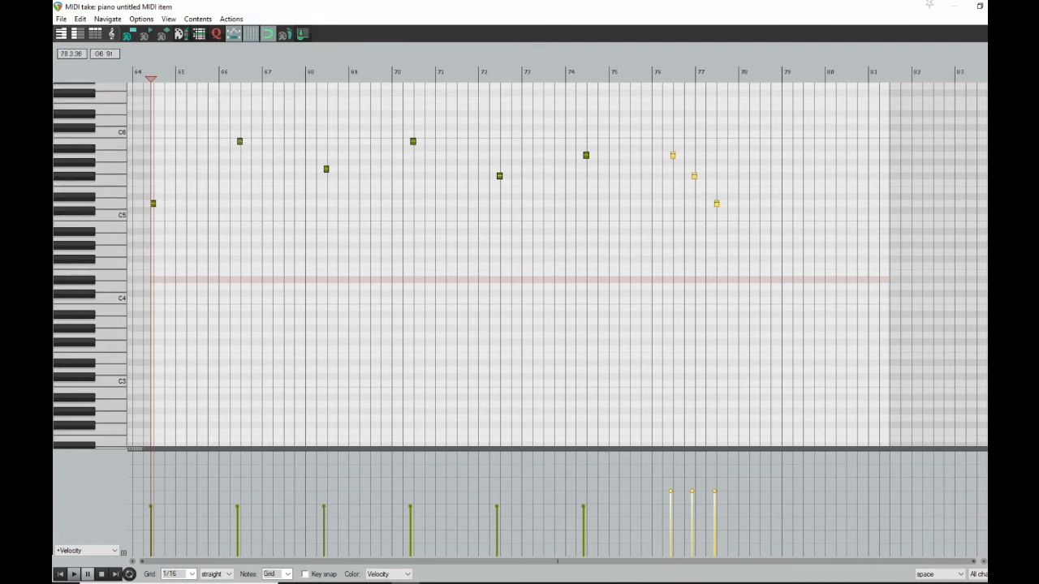
pyautogui.click(1004, 7)
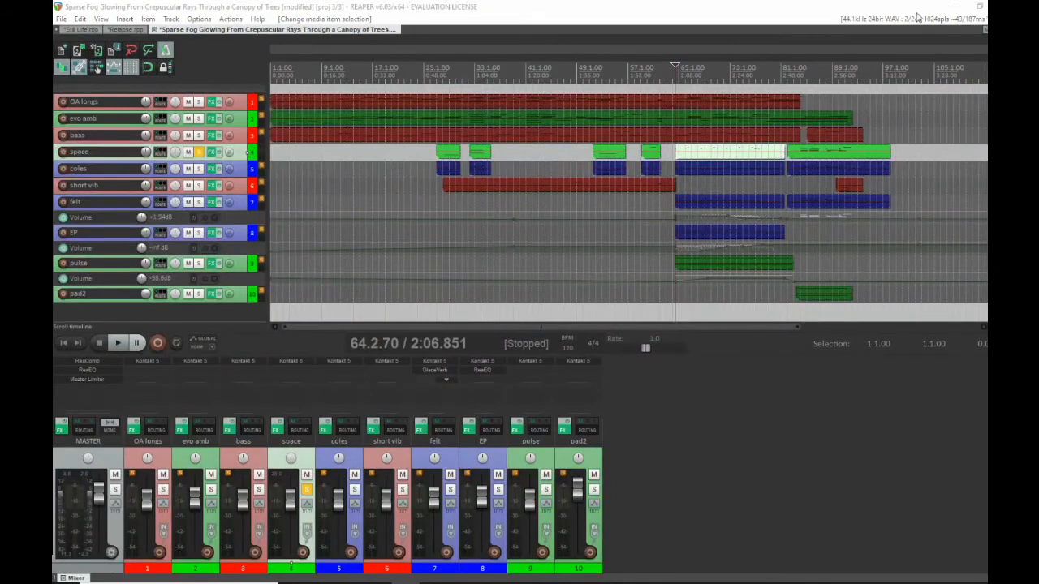
# Step: Inspect the Kontakt instrument Plate Space Piano on the space track, closing its FX window when done
pyautogui.moveTo(1038, 34); pyautogui.dragTo(206, 28)
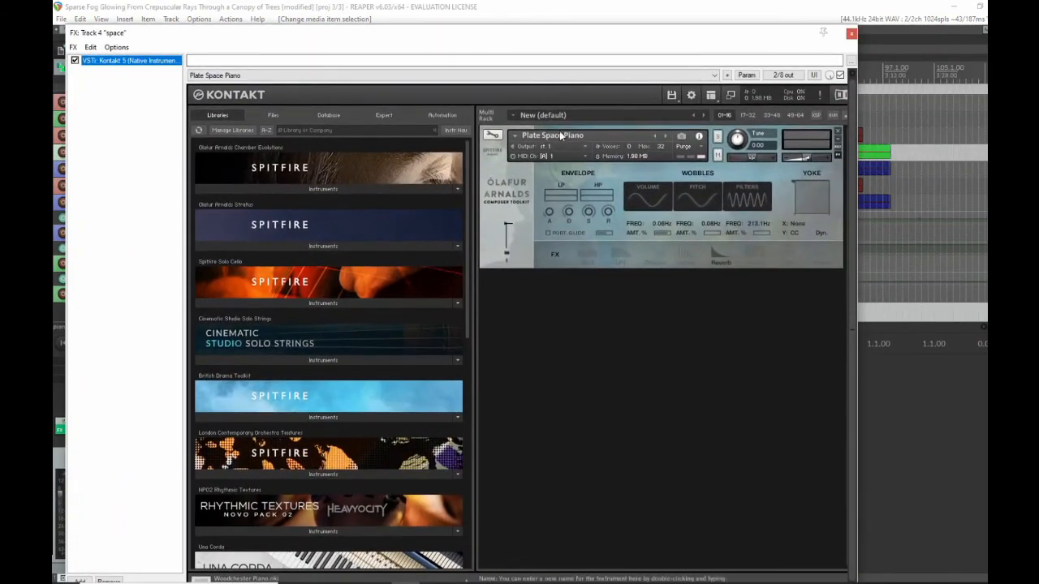
pyautogui.click(850, 34)
pyautogui.click(212, 153)
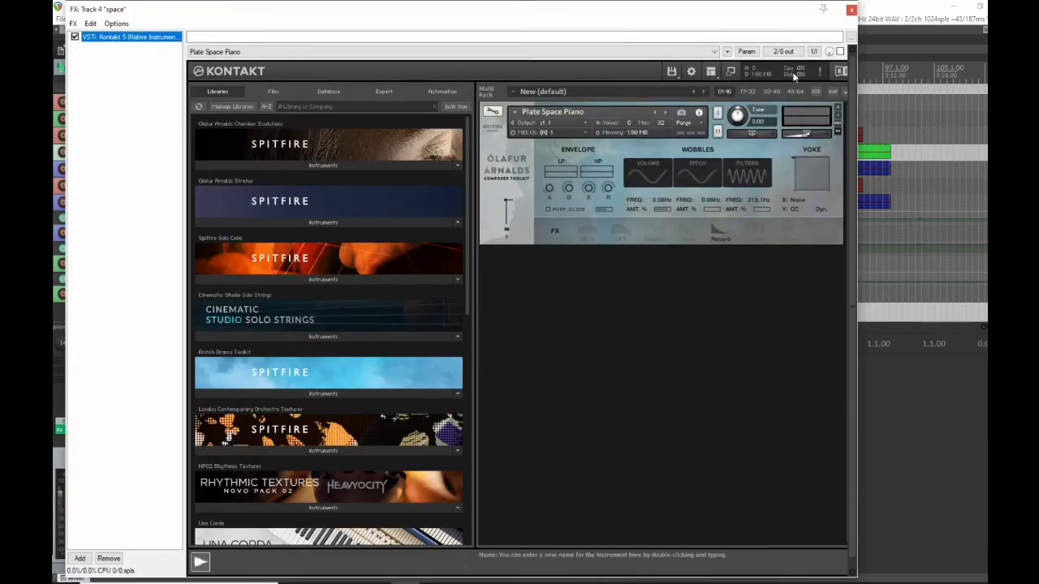
pyautogui.click(851, 10)
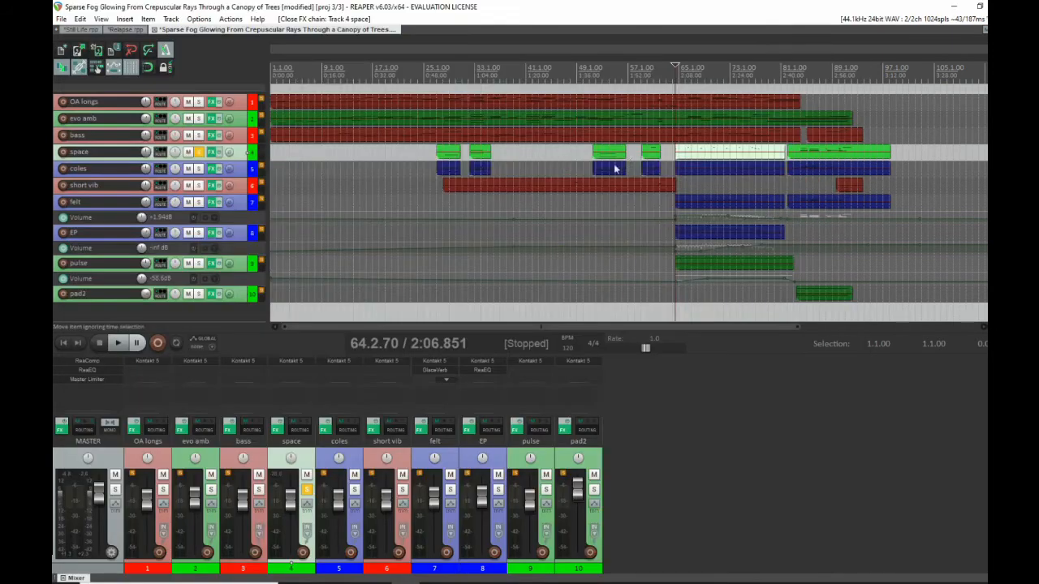
# Step: Reopen space's MIDI item at bar 64, audition a key just below C6, and close the MIDI editor
pyautogui.doubleClick(677, 150)
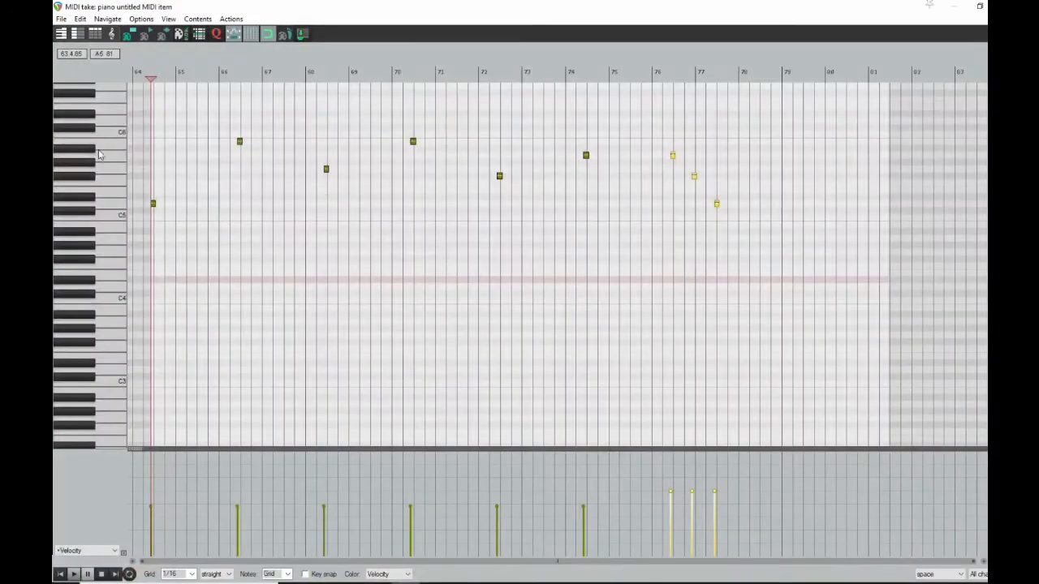
pyautogui.click(118, 148)
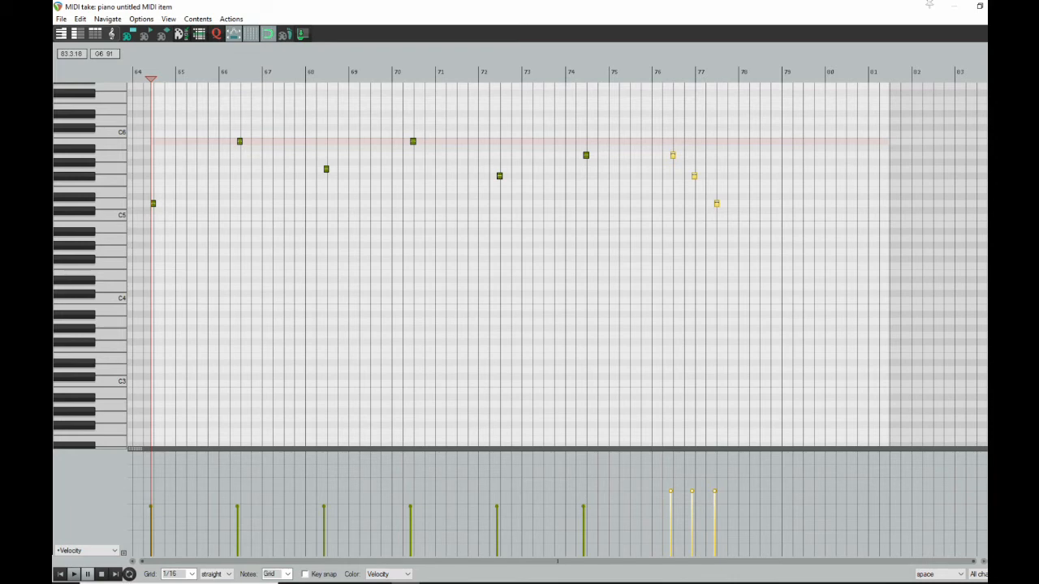
pyautogui.click(1004, 7)
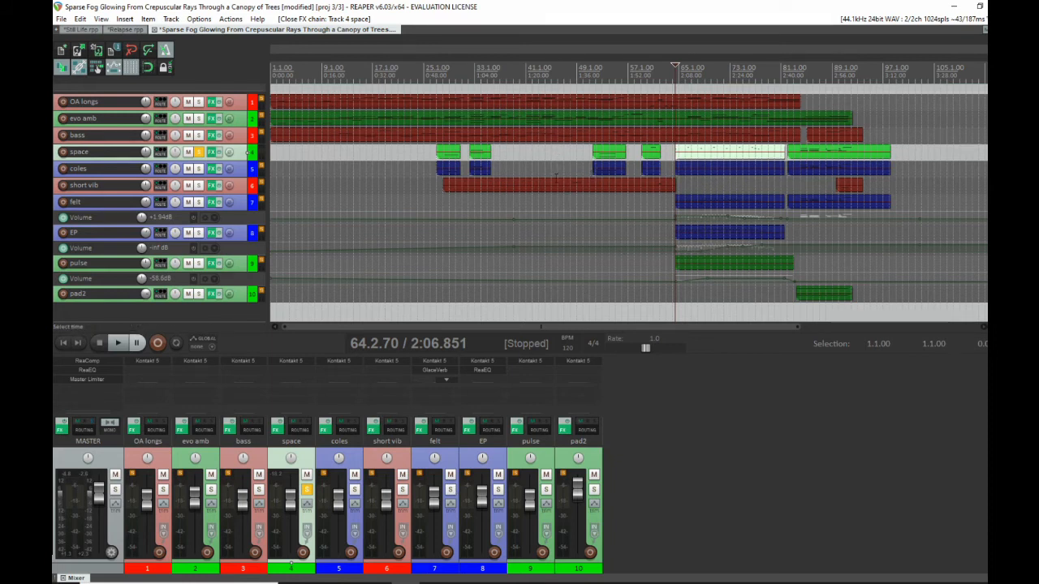
# Step: Switch the solo from space to coles and view its bar 64 MIDI notes and its Felt Grand Piano - Coles instrument
pyautogui.click(199, 152)
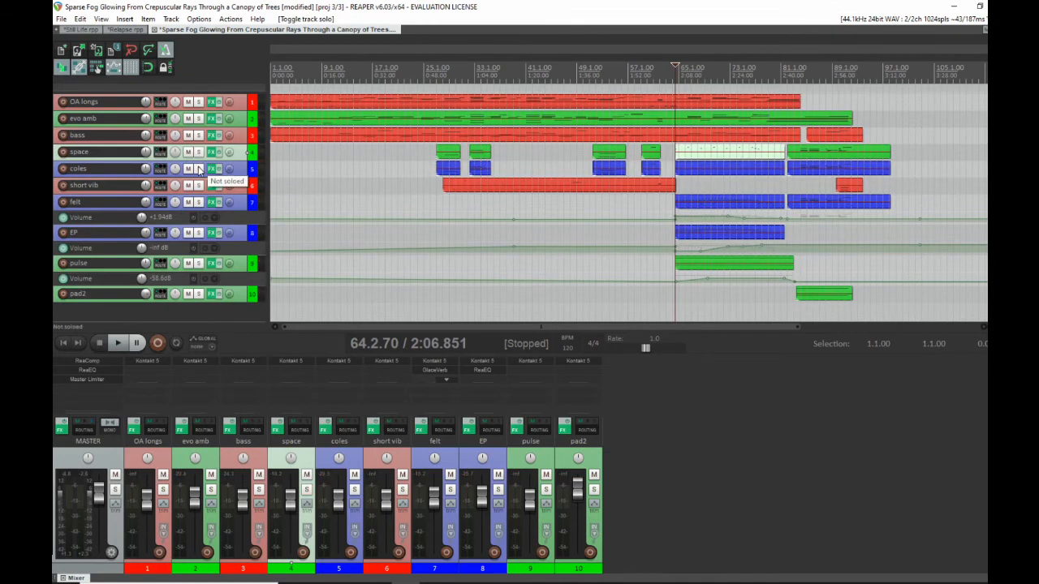
pyautogui.click(199, 169)
pyautogui.doubleClick(676, 169)
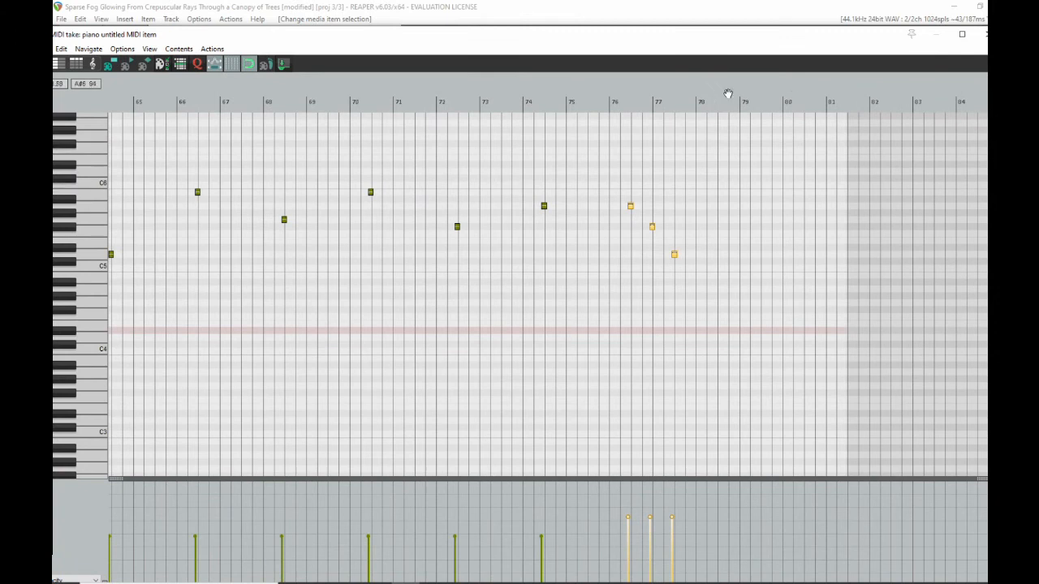
pyautogui.click(984, 34)
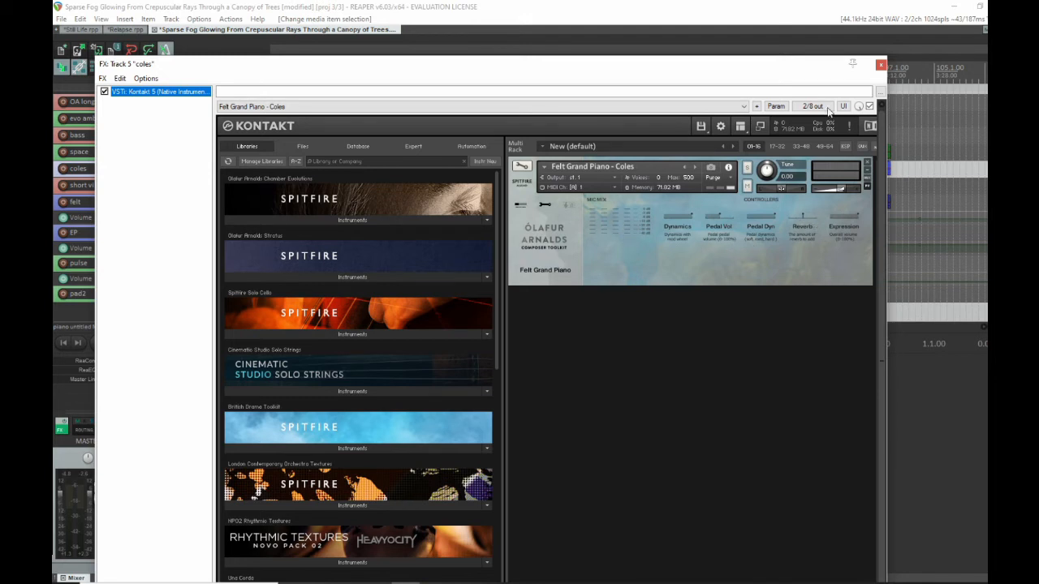
pyautogui.click(880, 65)
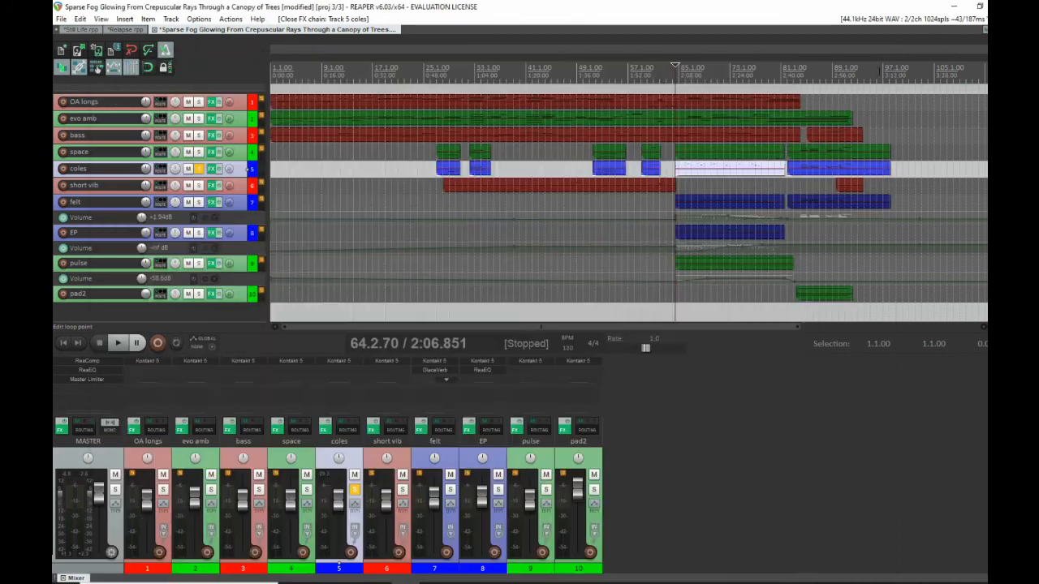
# Step: Play the soloed coles track from bar 64, stopping playback after about two bars
pyautogui.scroll(3, 738, 238)
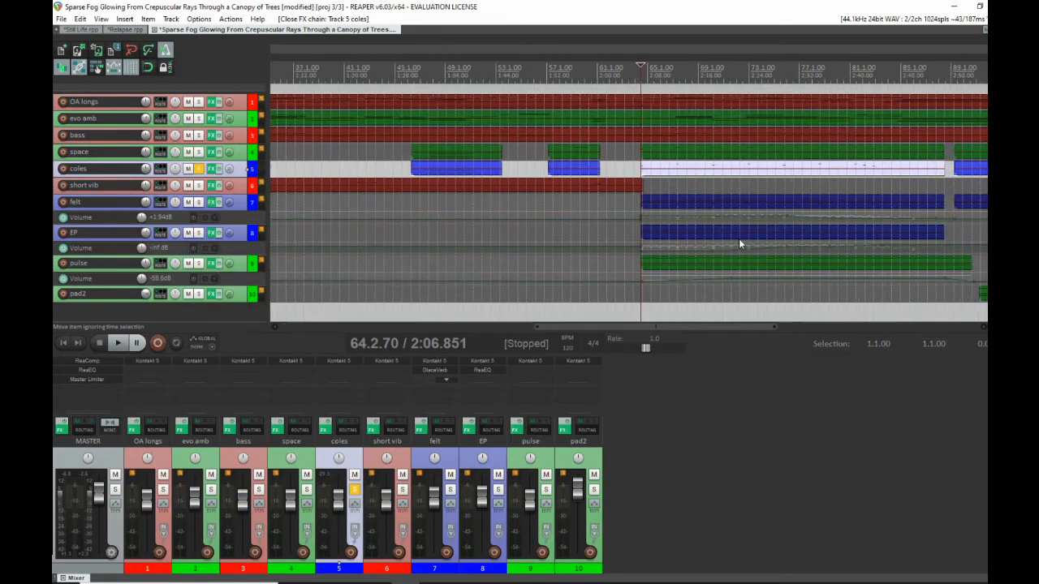
pyautogui.press('space')
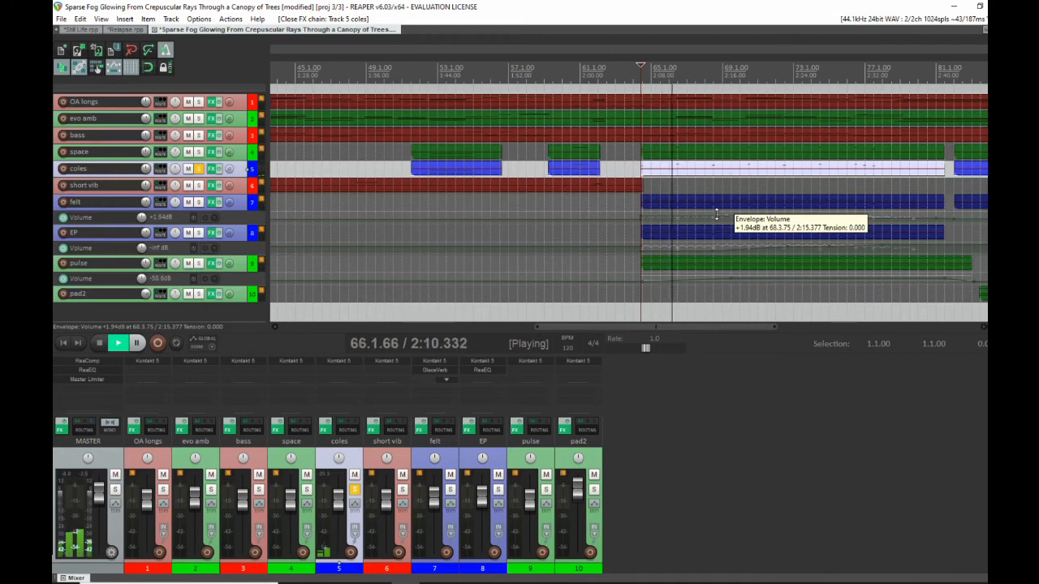
pyautogui.press('space')
# Step: Solo space together with coles and play both from bar 63, stopping playback when done
pyautogui.click(615, 205)
pyautogui.click(623, 169)
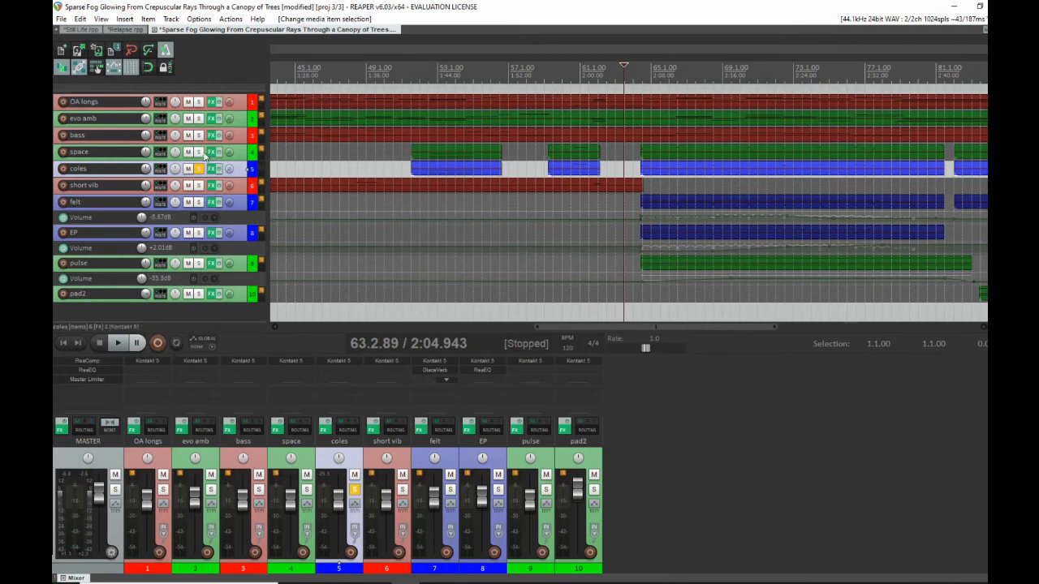
pyautogui.click(198, 152)
pyautogui.press('space')
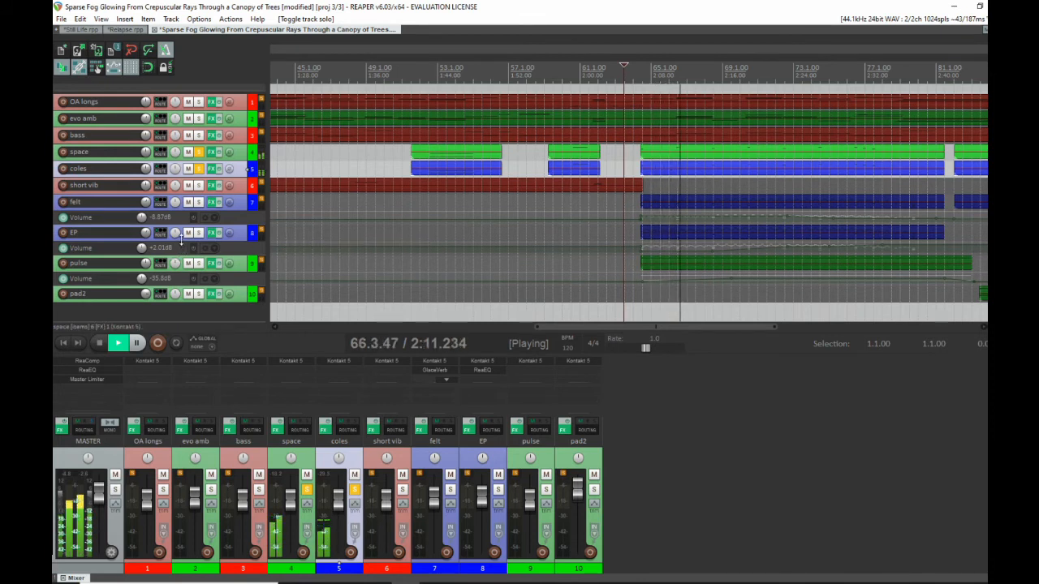
pyautogui.press('space')
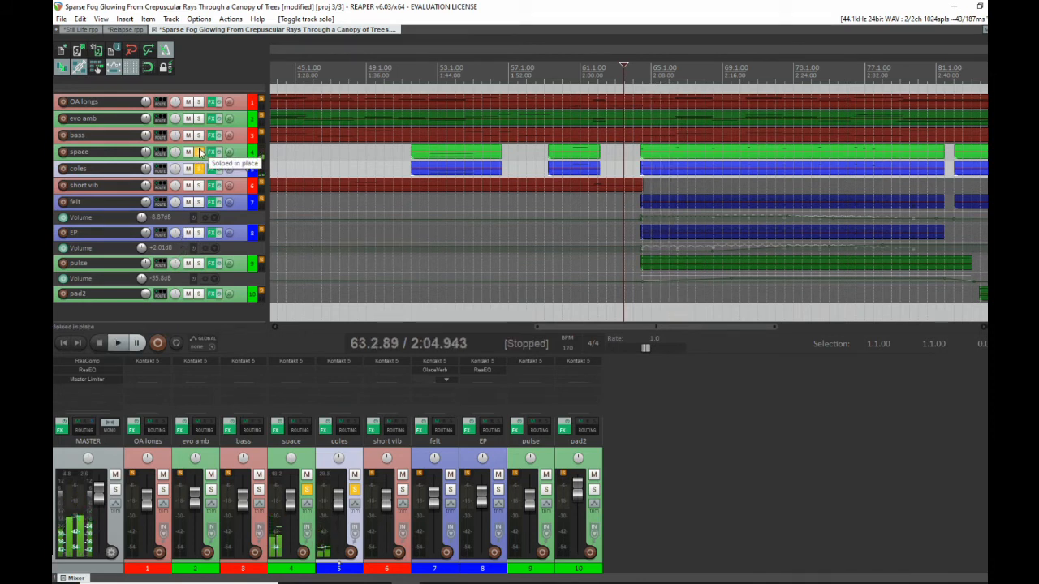
# Step: Remove the solo from space and coles and solo the felt track alone
pyautogui.click(198, 152)
pyautogui.click(537, 202)
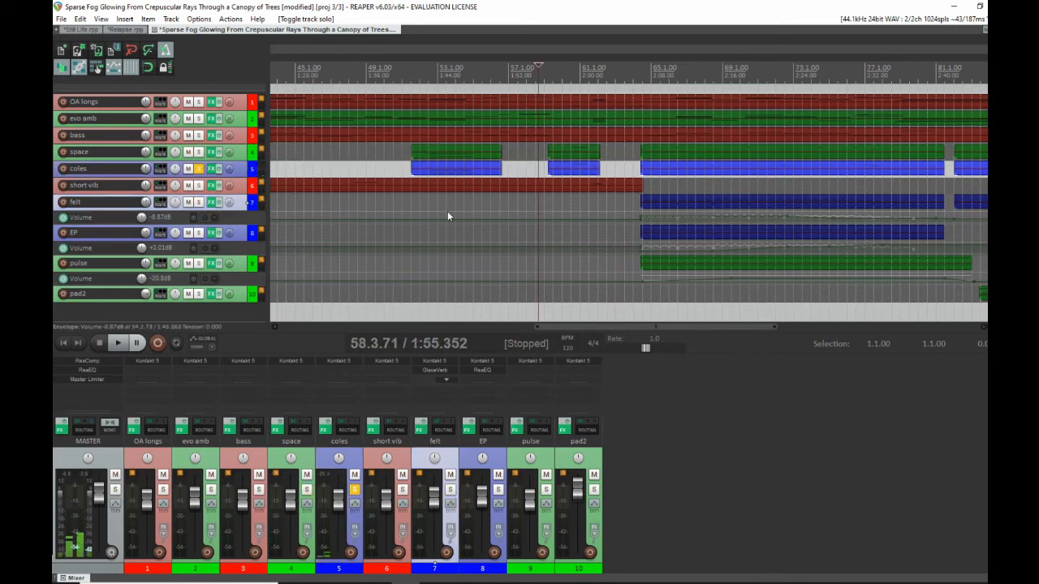
pyautogui.click(198, 169)
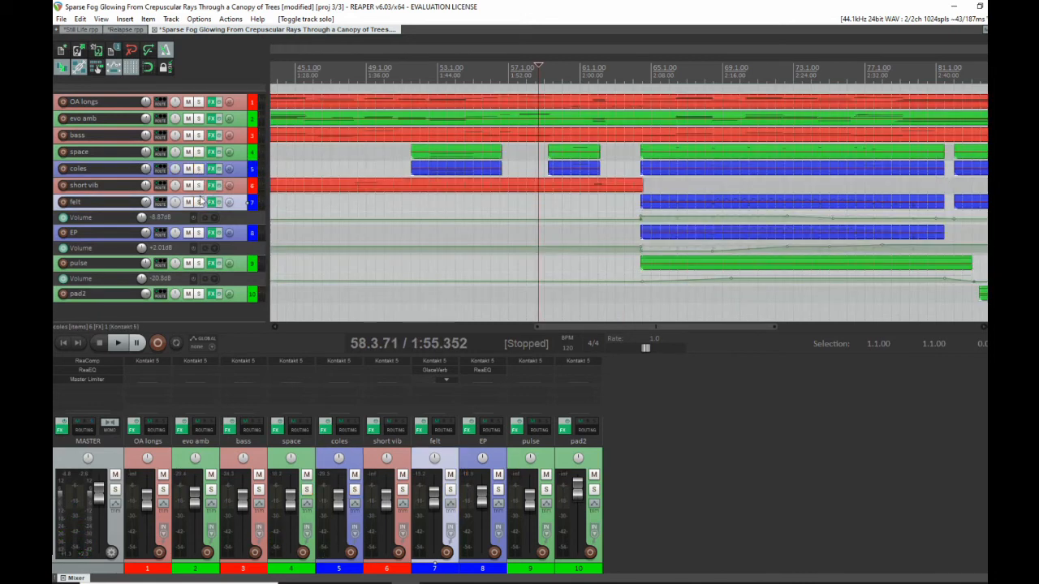
pyautogui.click(198, 202)
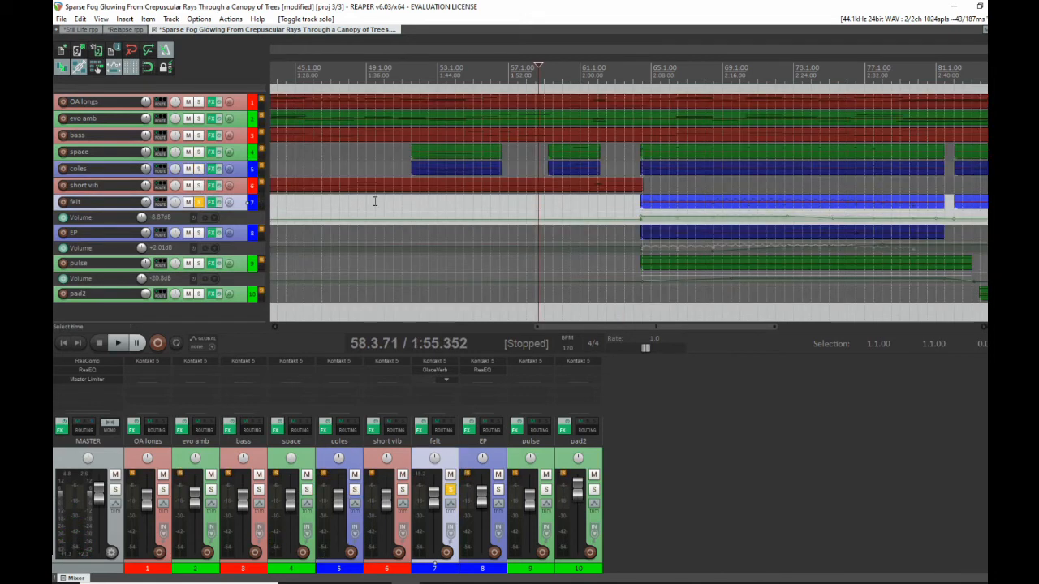
# Step: Play felt from the start of its item in bar 64, adding space and coles to the solo during playback
pyautogui.click(640, 203)
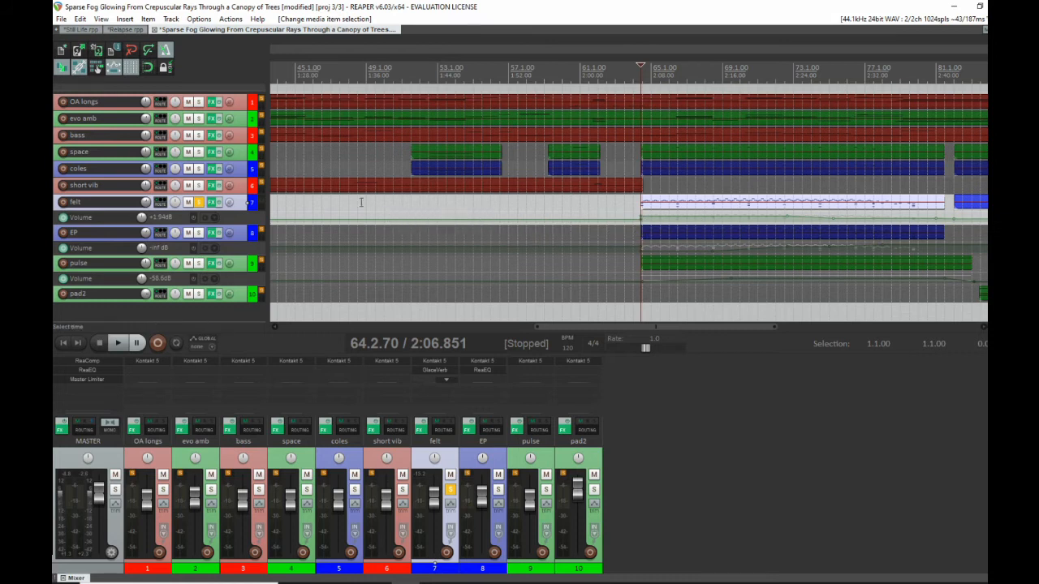
pyautogui.press('space')
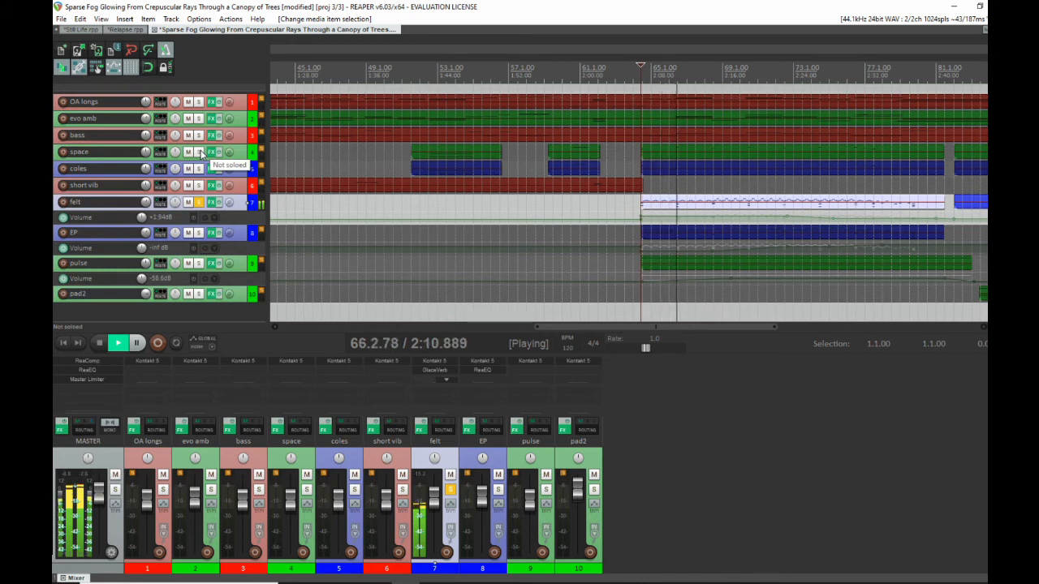
pyautogui.click(200, 153)
pyautogui.click(199, 168)
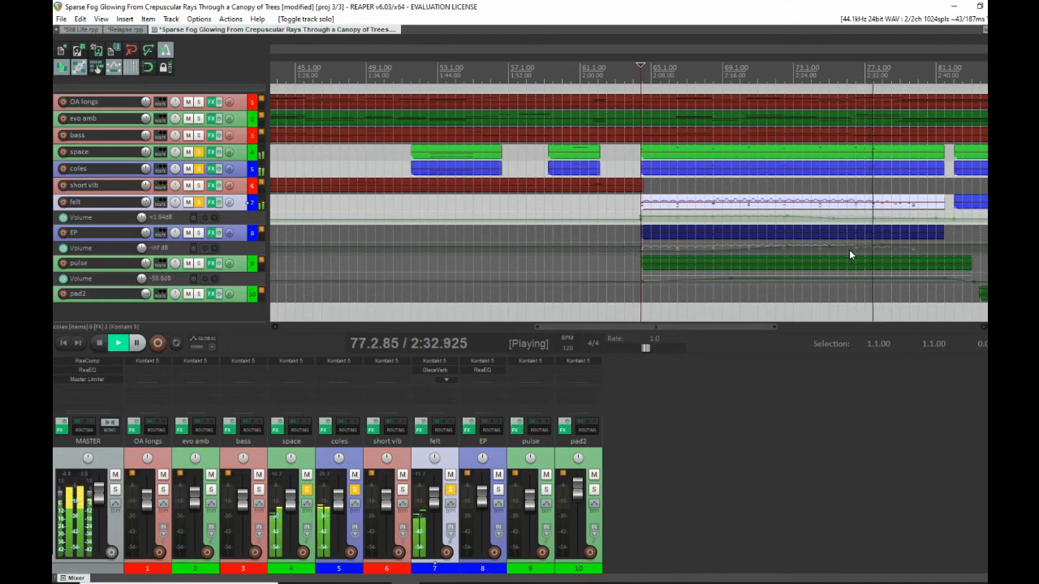
# Step: Stop playback, return the cursor to bar 63, remove the solo from space and coles, and solo EP together with felt
pyautogui.press('space')
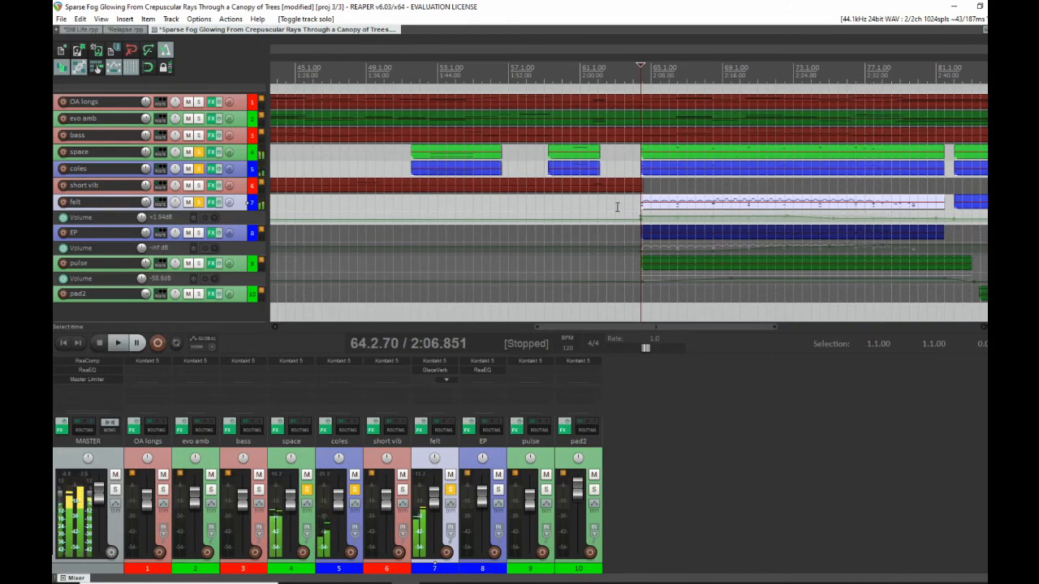
pyautogui.click(616, 207)
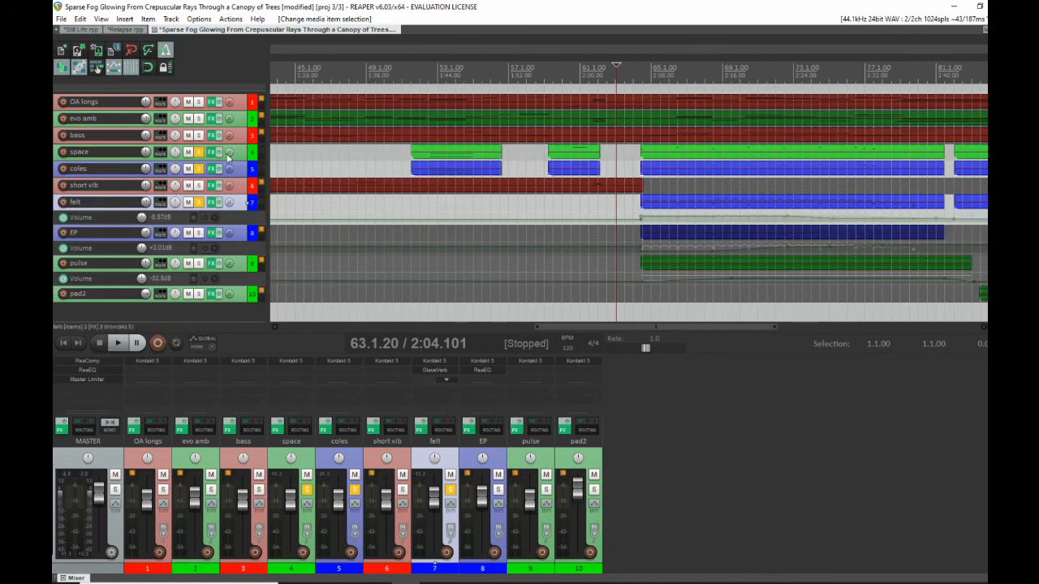
pyautogui.click(199, 153)
pyautogui.click(199, 169)
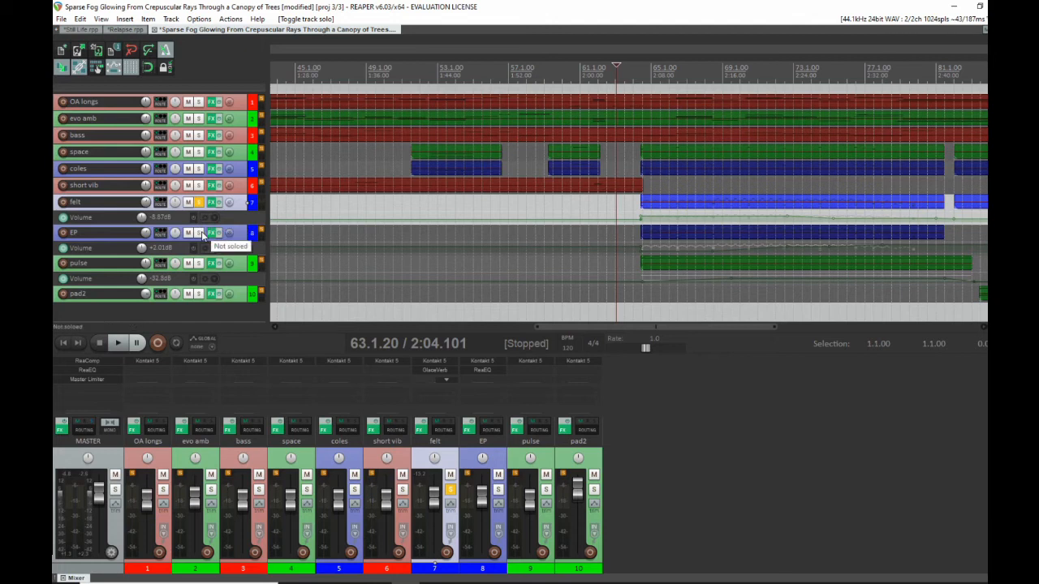
pyautogui.click(198, 234)
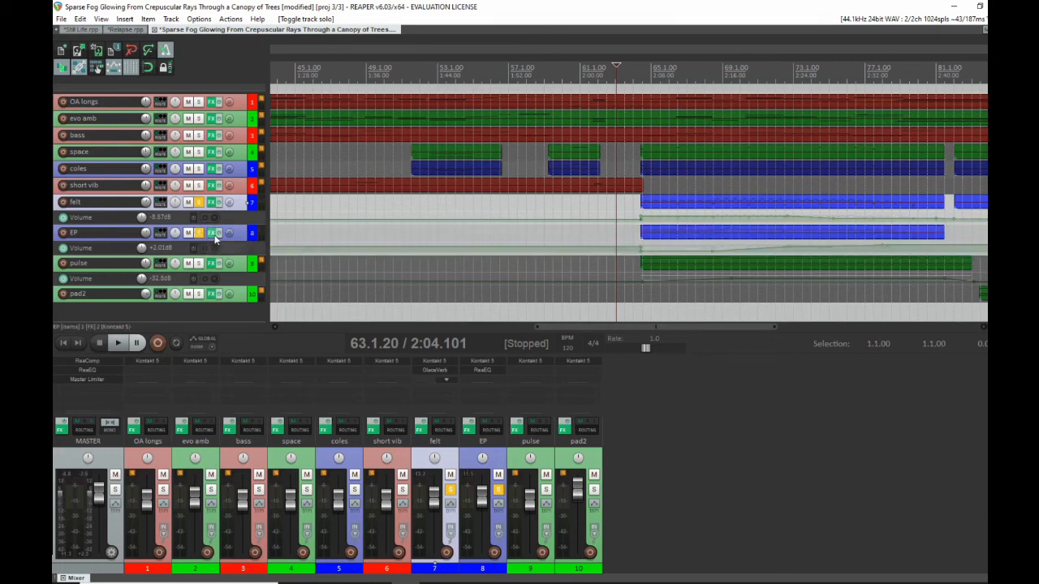
# Step: Examine the Kontakt instrument on the EP track and the notes in its MIDI item at bar 64, closing both windows
pyautogui.click(215, 235)
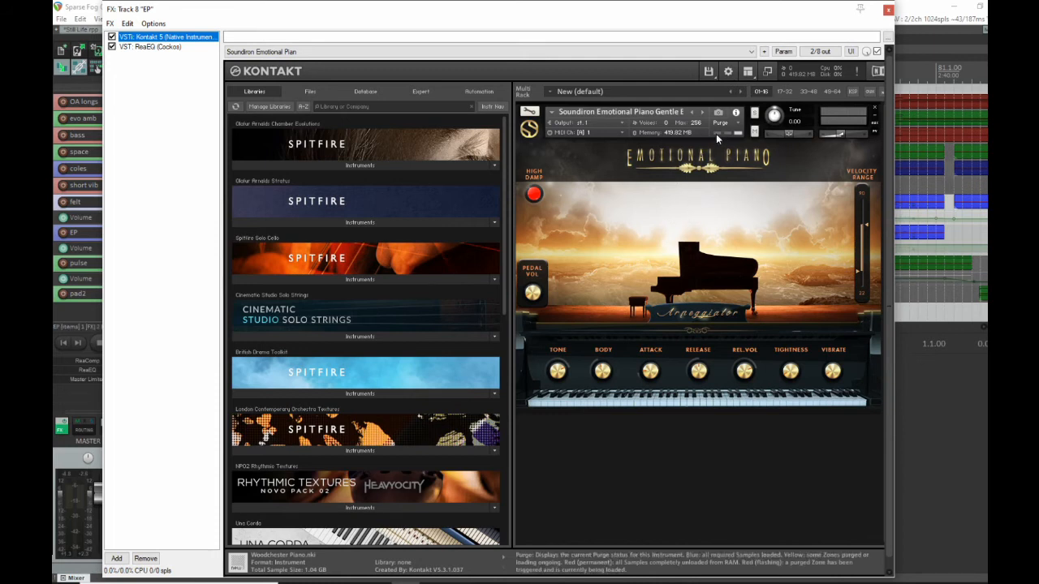
pyautogui.click(888, 9)
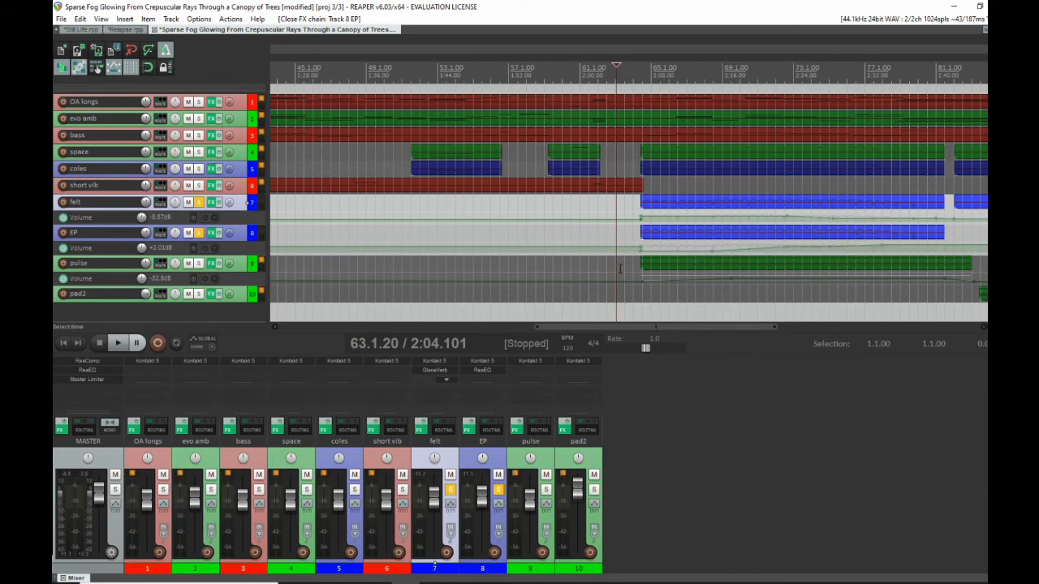
pyautogui.doubleClick(643, 234)
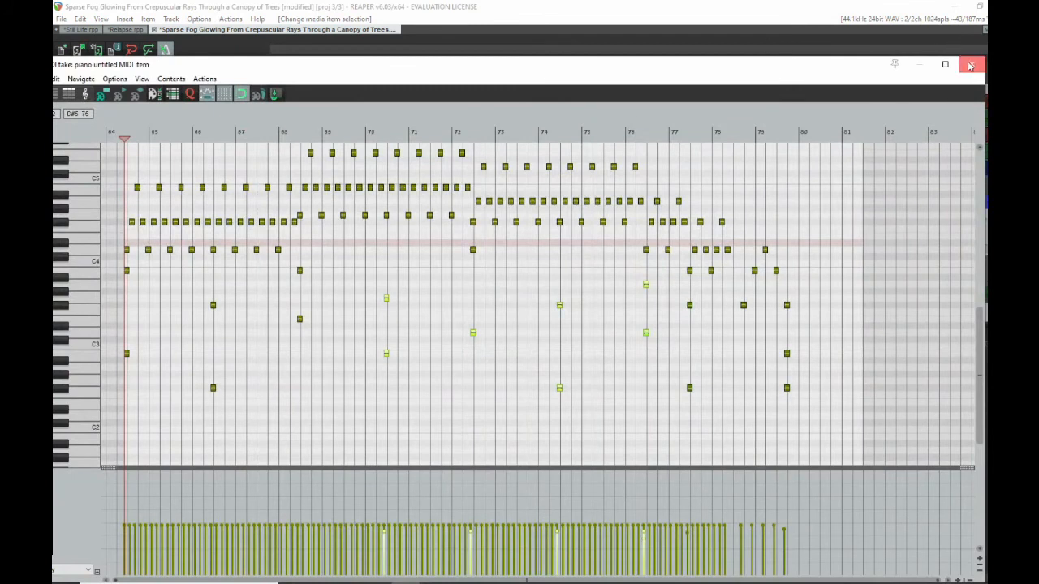
pyautogui.click(969, 65)
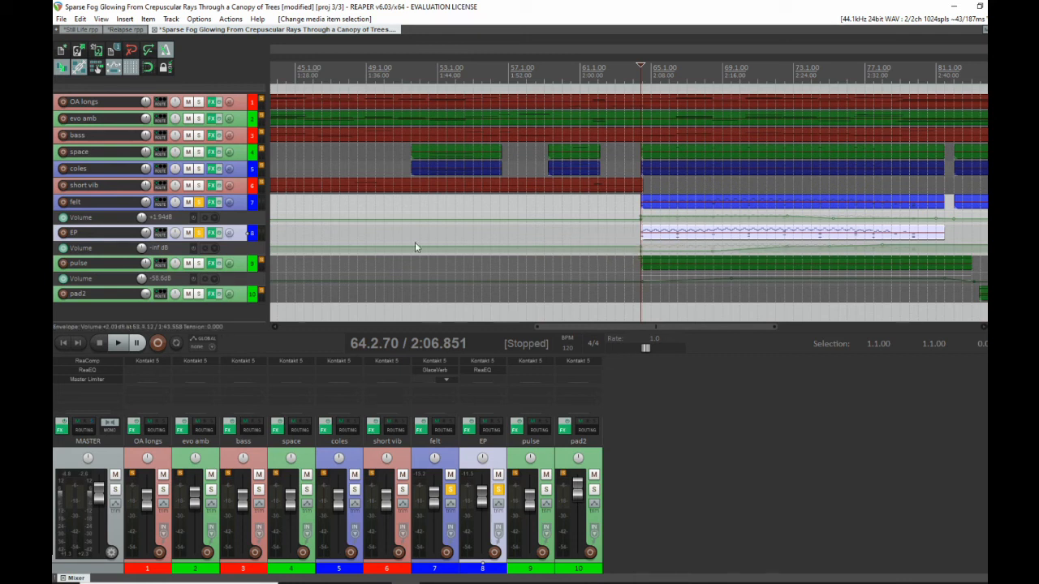
# Step: Play felt and EP from bar 73, removing felt's solo during playback to hear EP alone, and stop
pyautogui.click(795, 240)
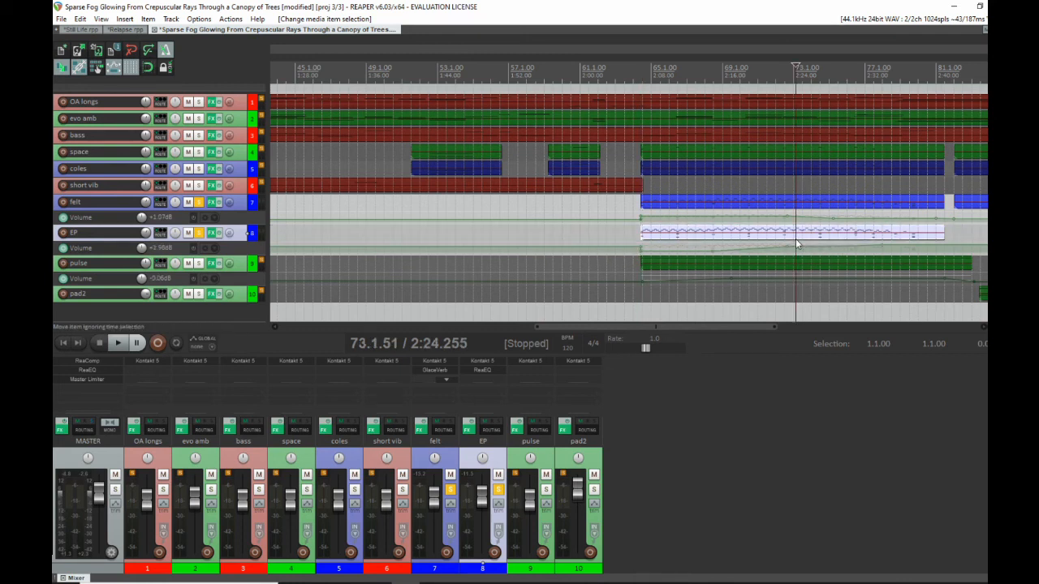
pyautogui.press('space')
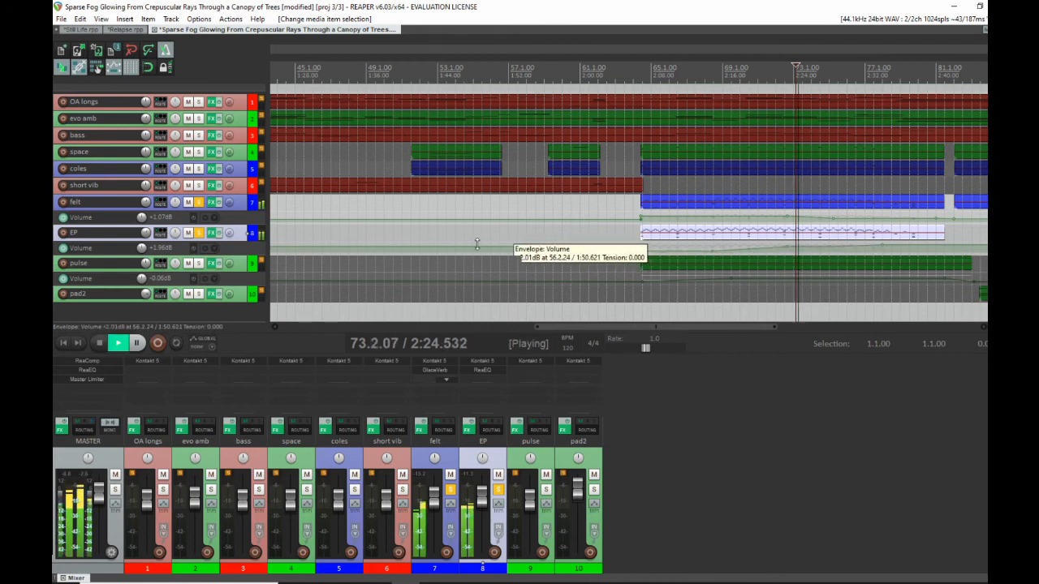
pyautogui.click(199, 202)
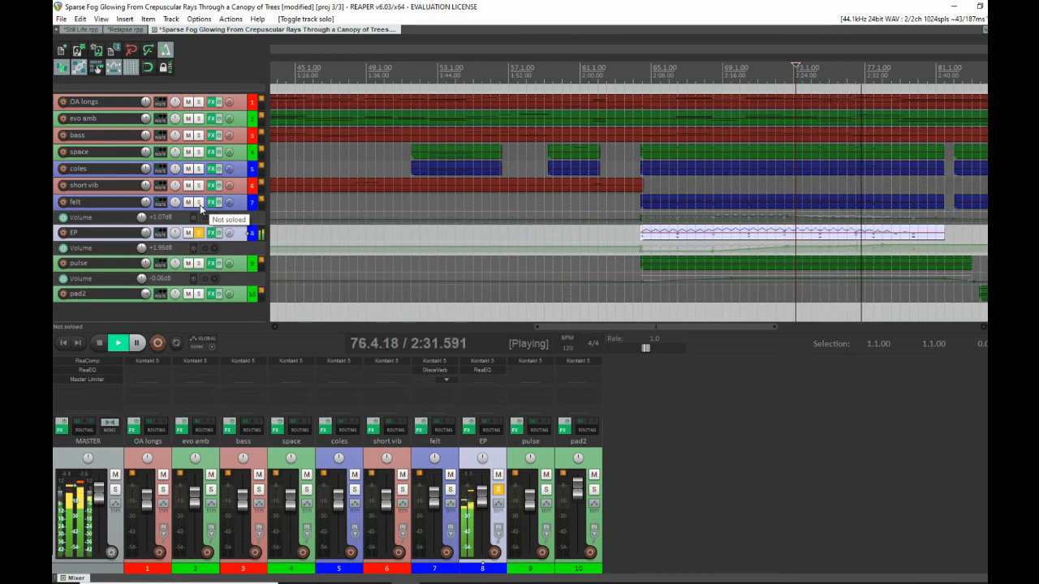
pyautogui.press('space')
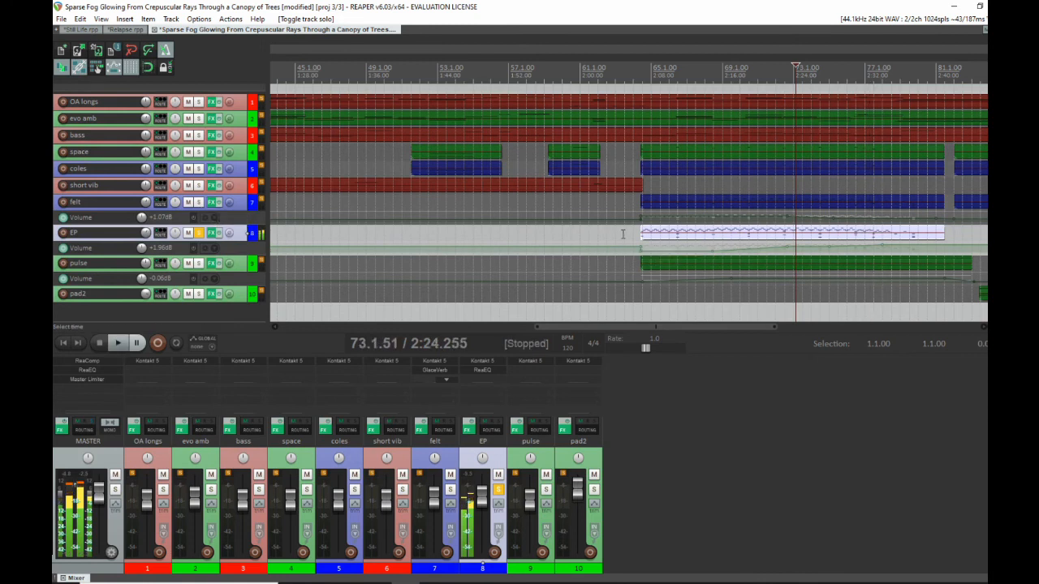
# Step: Solo felt again alongside EP and play both from late in bar 67, stopping playback when done
pyautogui.click(622, 235)
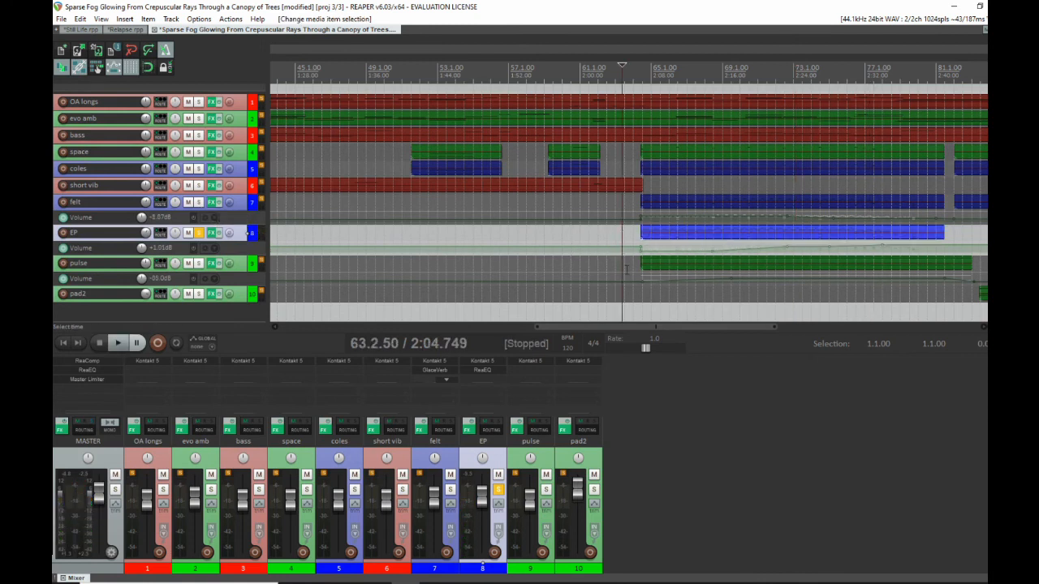
pyautogui.click(710, 248)
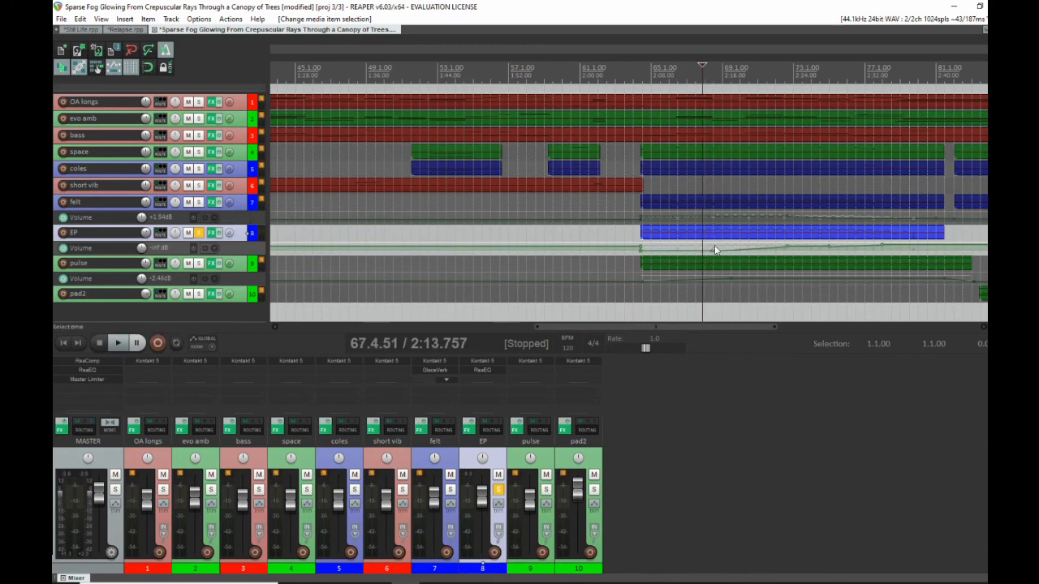
pyautogui.click(201, 207)
pyautogui.press('space')
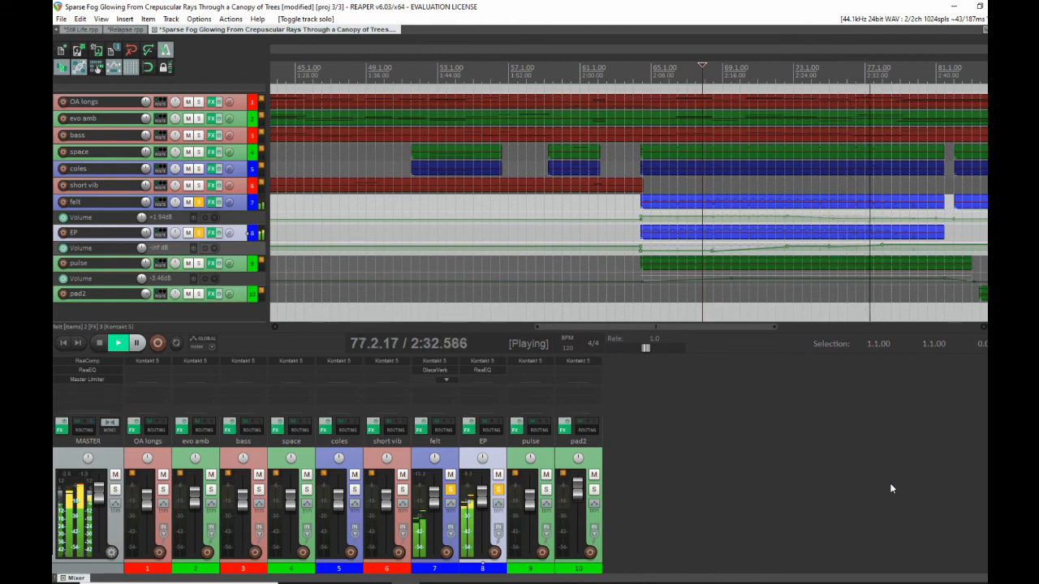
pyautogui.press('space')
# Step: Add space and coles to the felt and EP solo and play all four tracks from bar 63
pyautogui.click(623, 193)
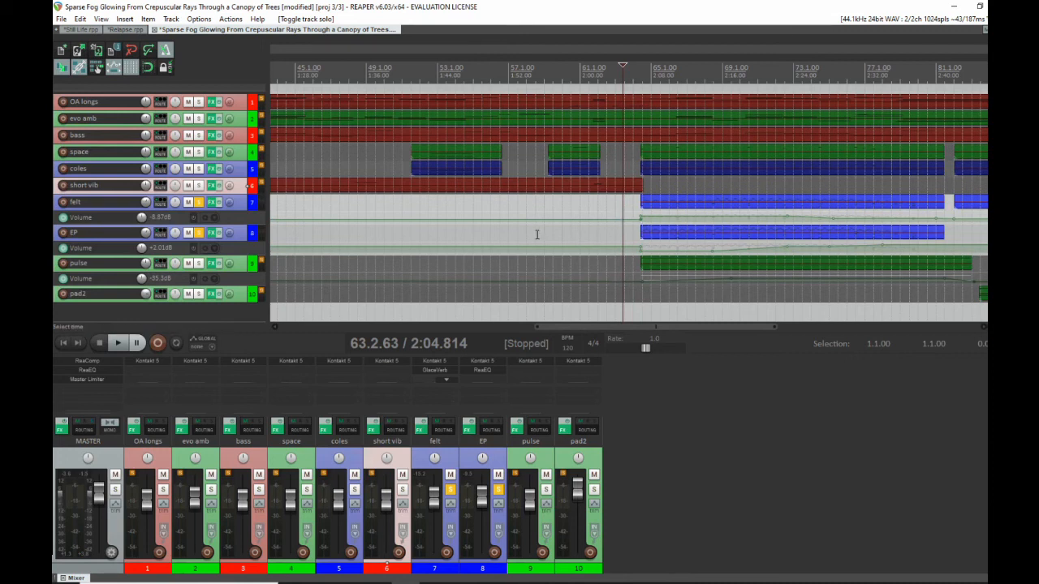
pyautogui.click(199, 152)
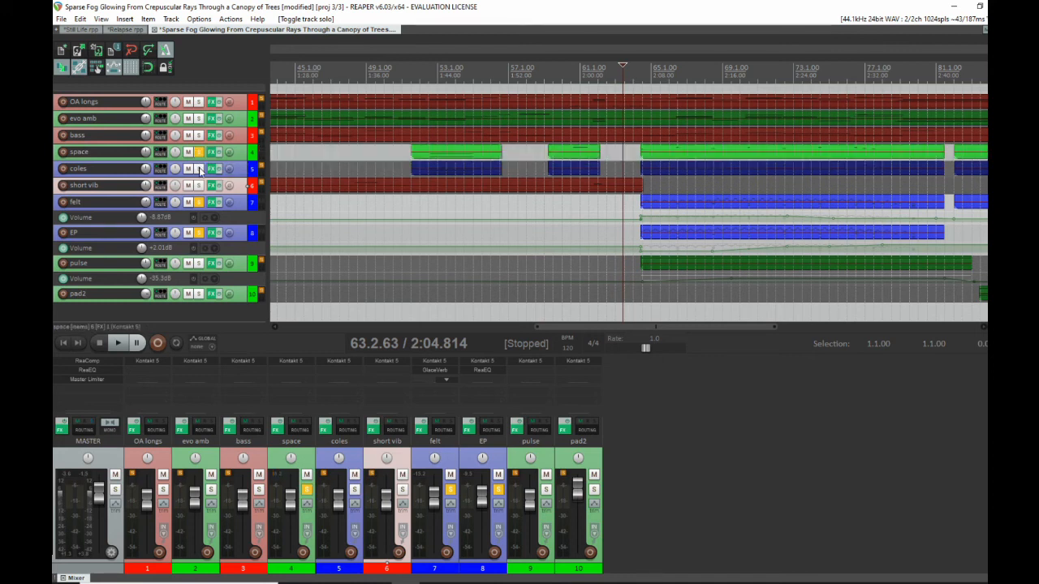
pyautogui.click(199, 169)
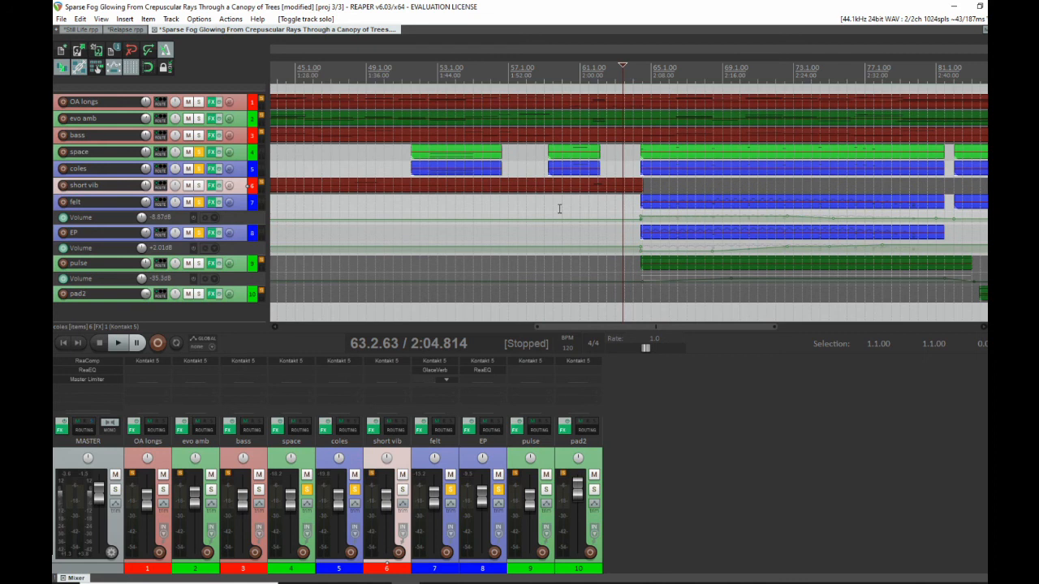
pyautogui.press('space')
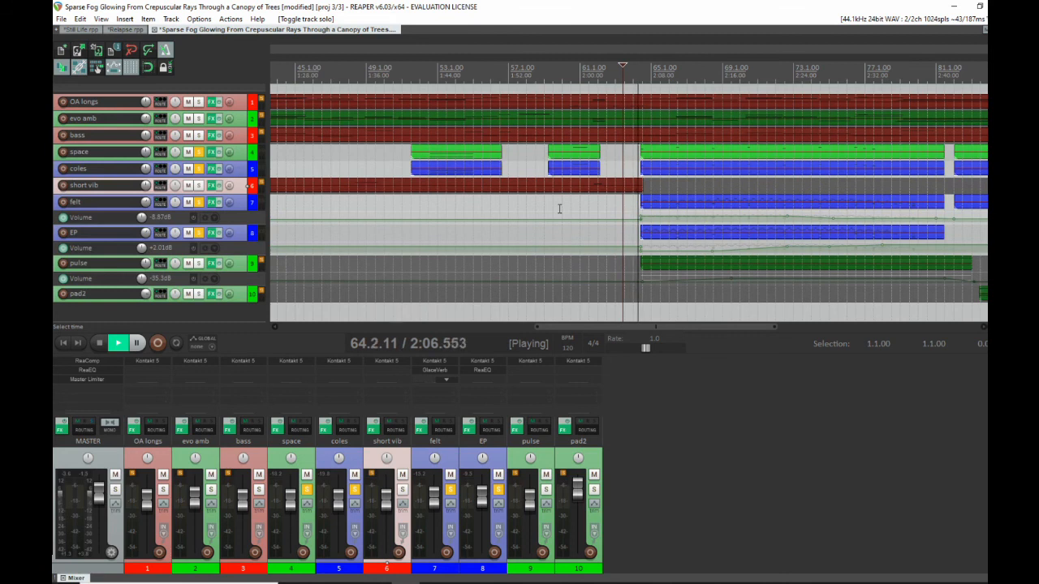